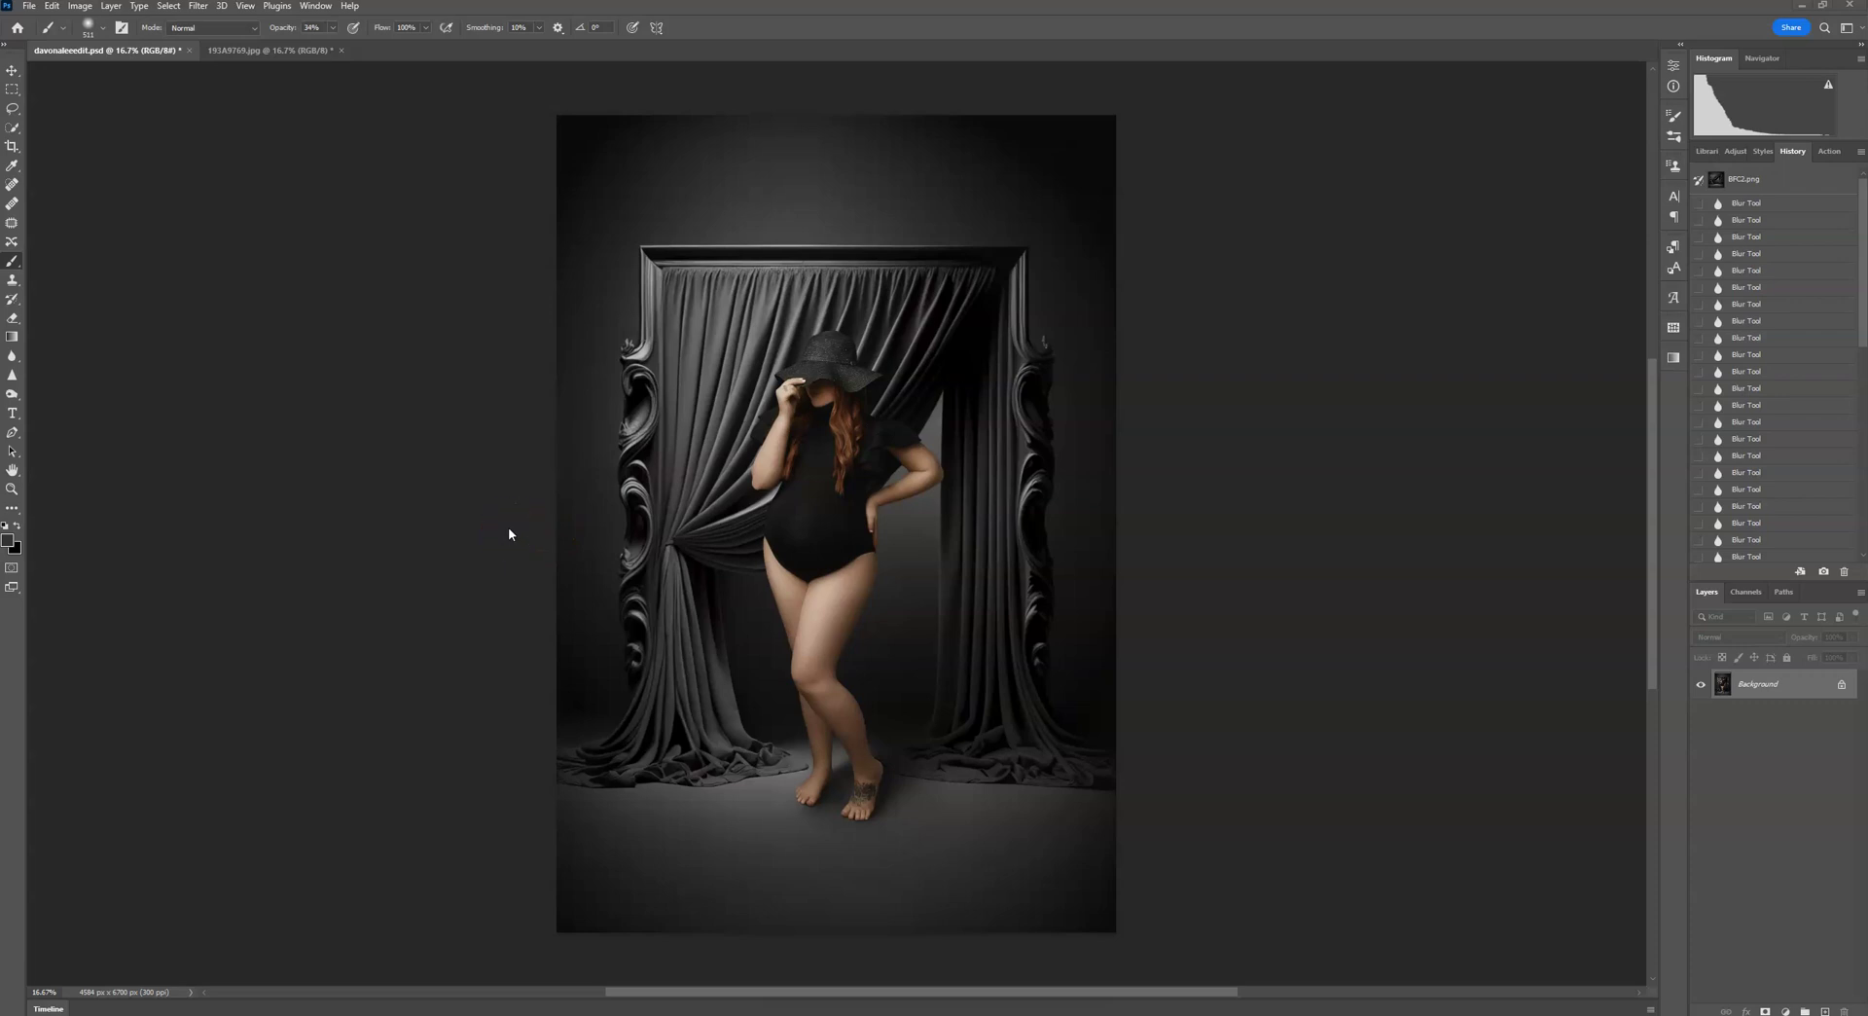
Check the 193A9769.jpg subject photo, then return to the curtain composite for filtering.
click(277, 56)
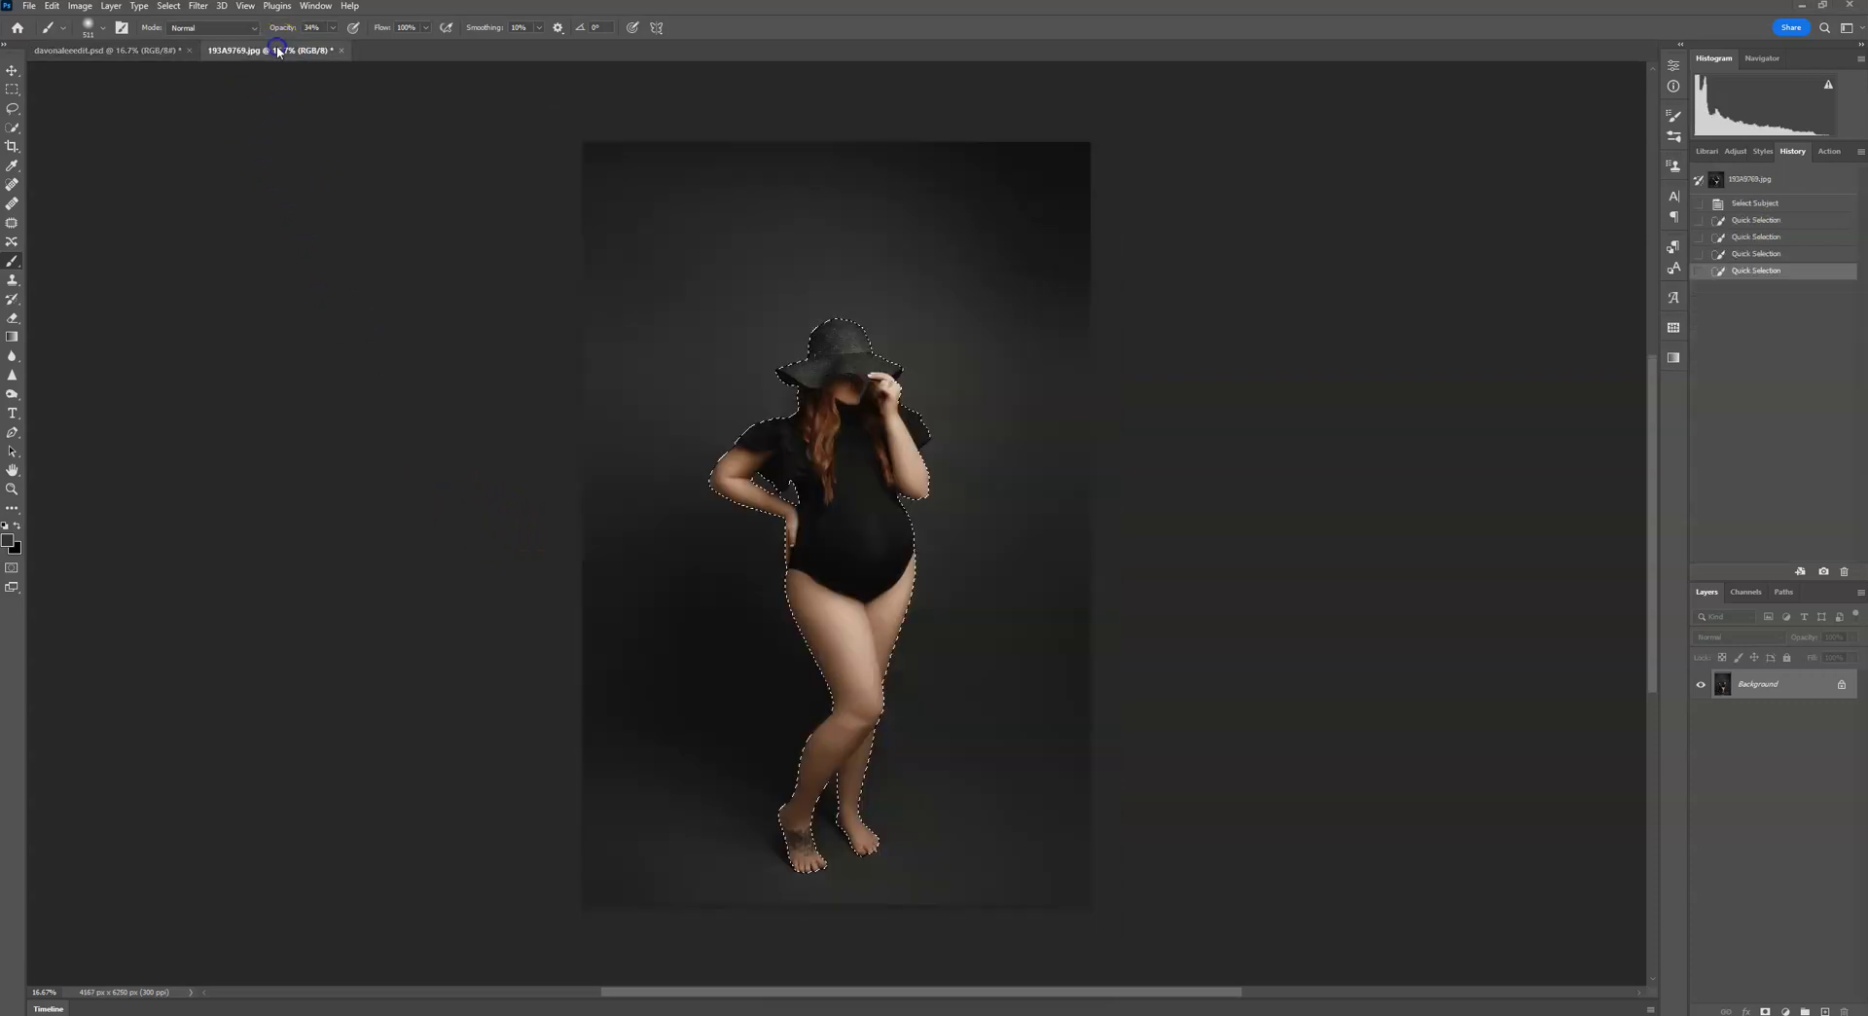
click(157, 55)
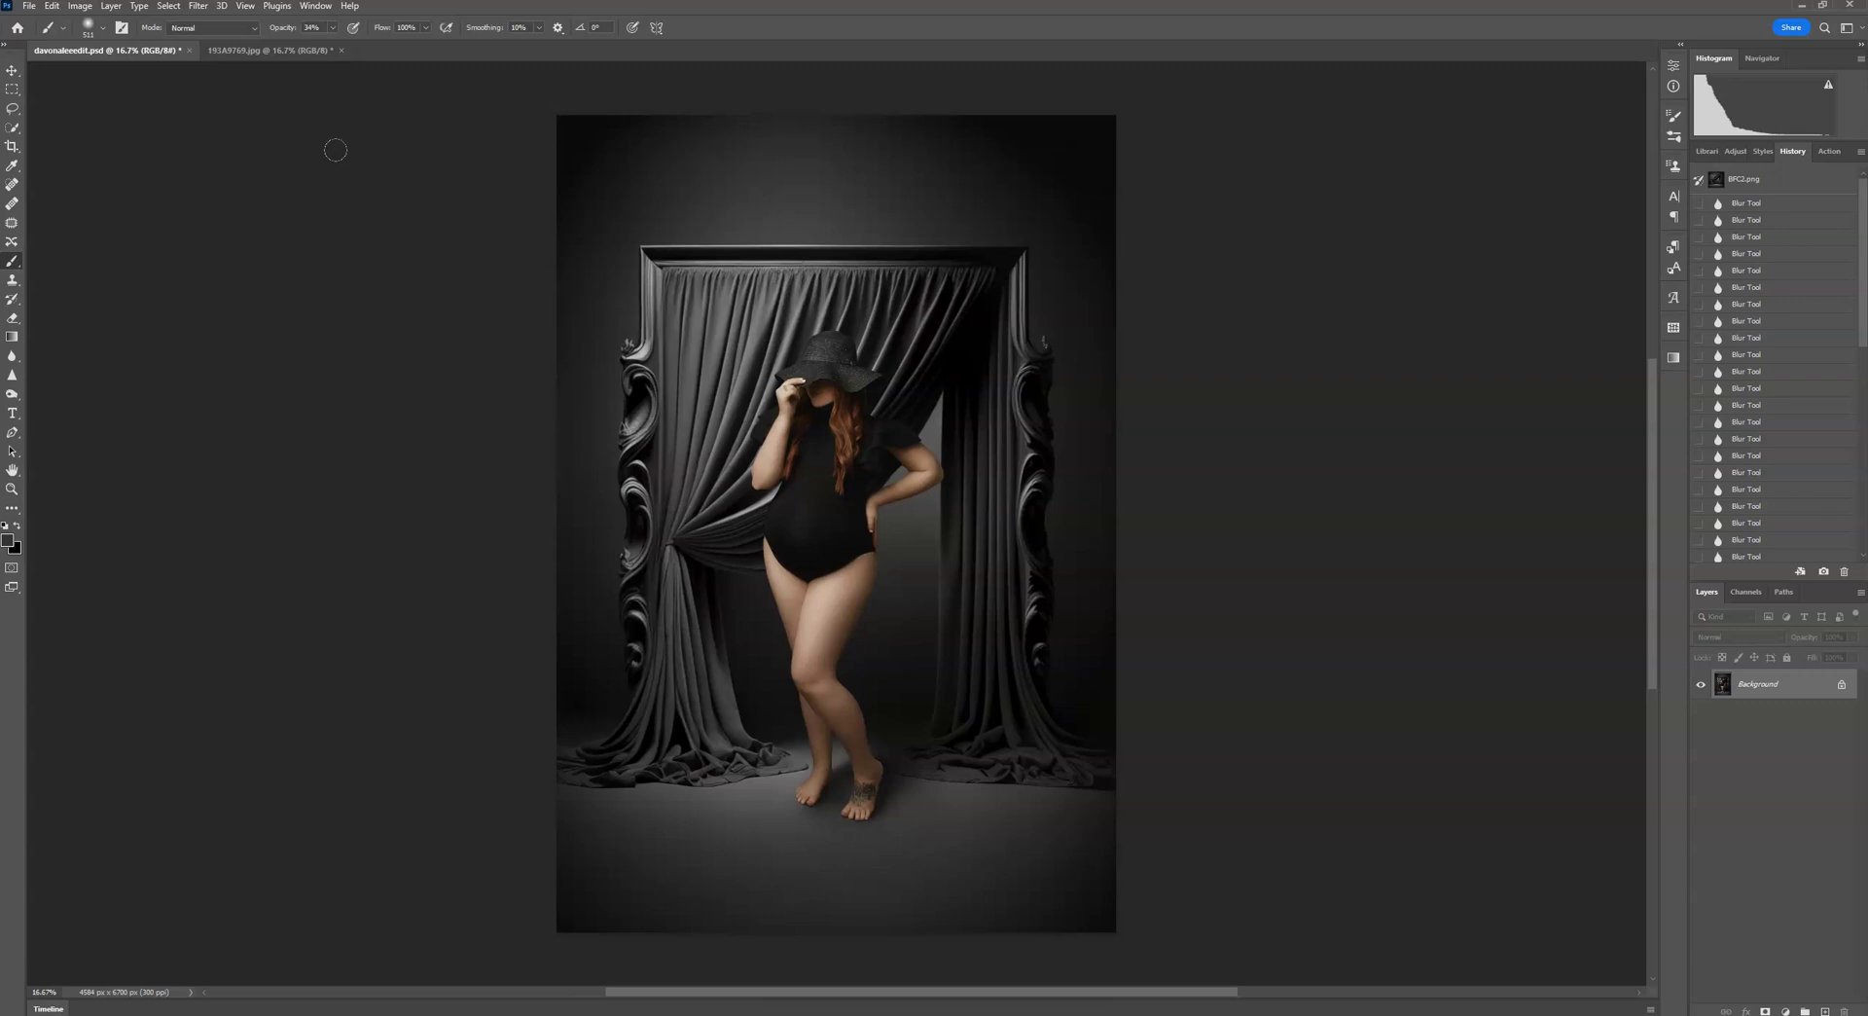
click(453, 288)
click(1164, 725)
click(198, 6)
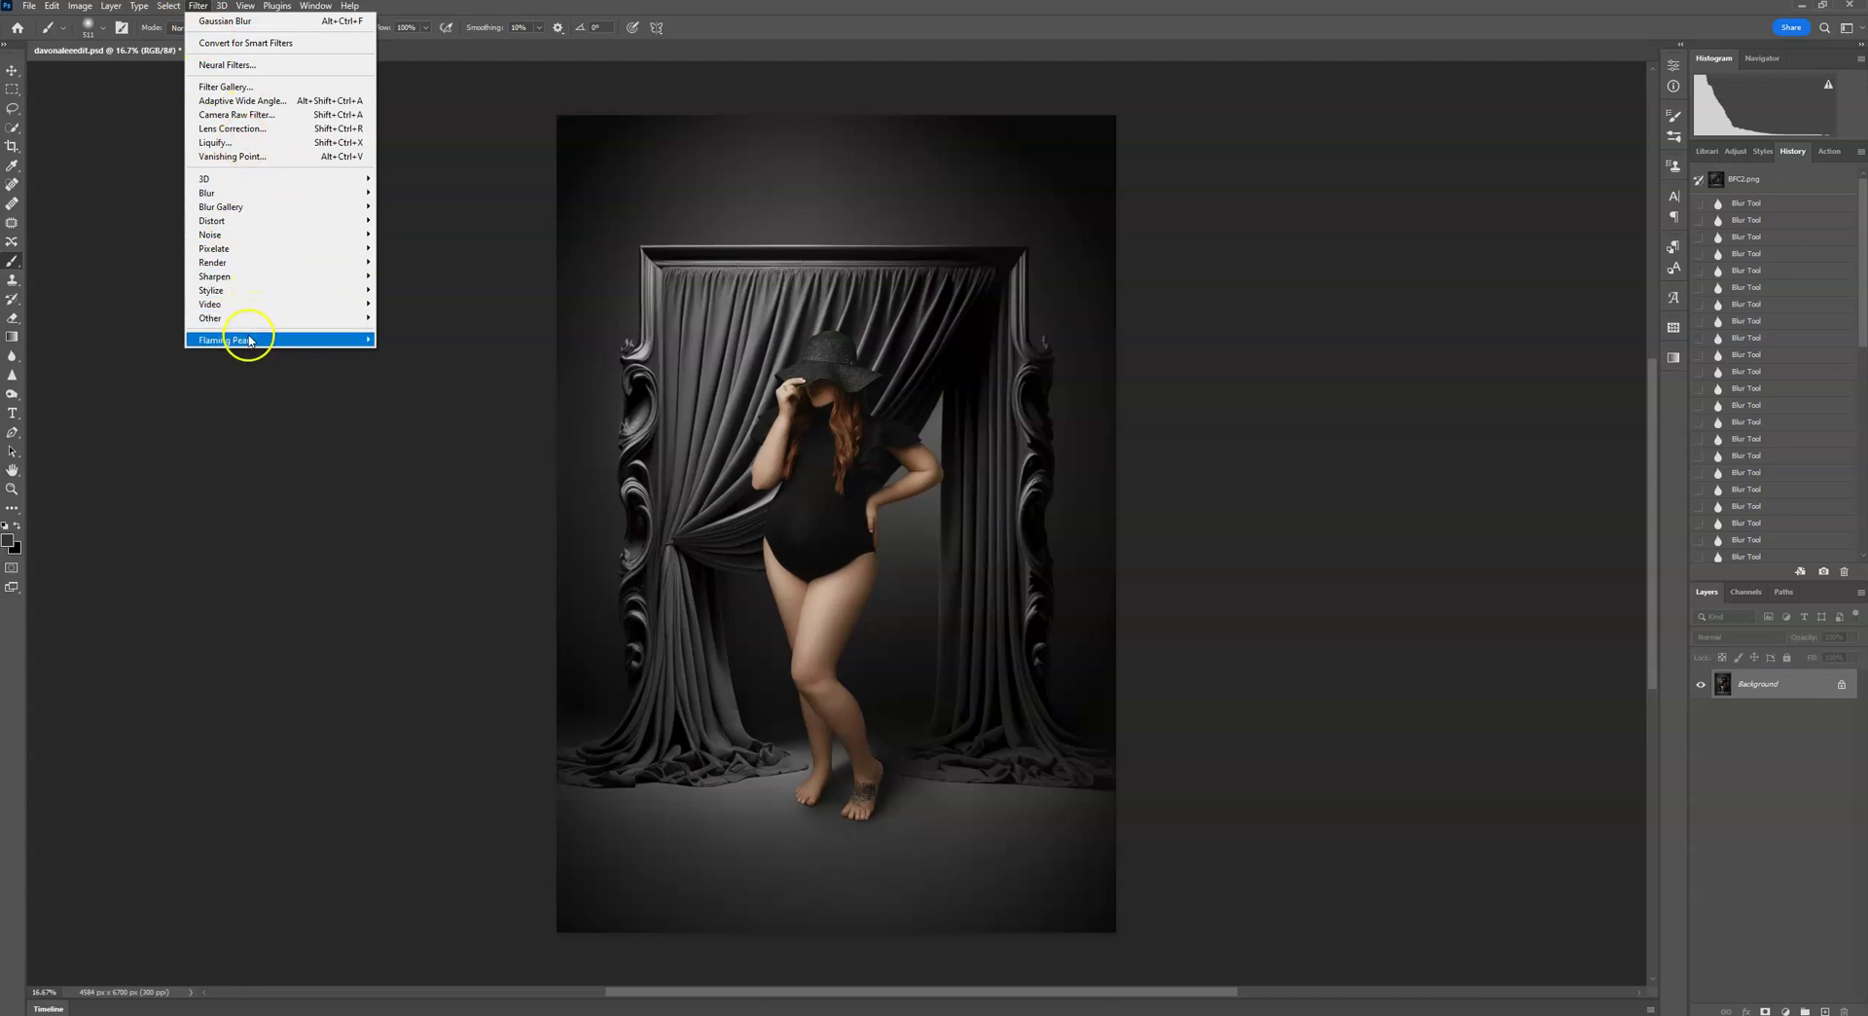
Launch the Flaming Pear Flood filter on the curtain-frame portrait.
mouse_move(258, 345)
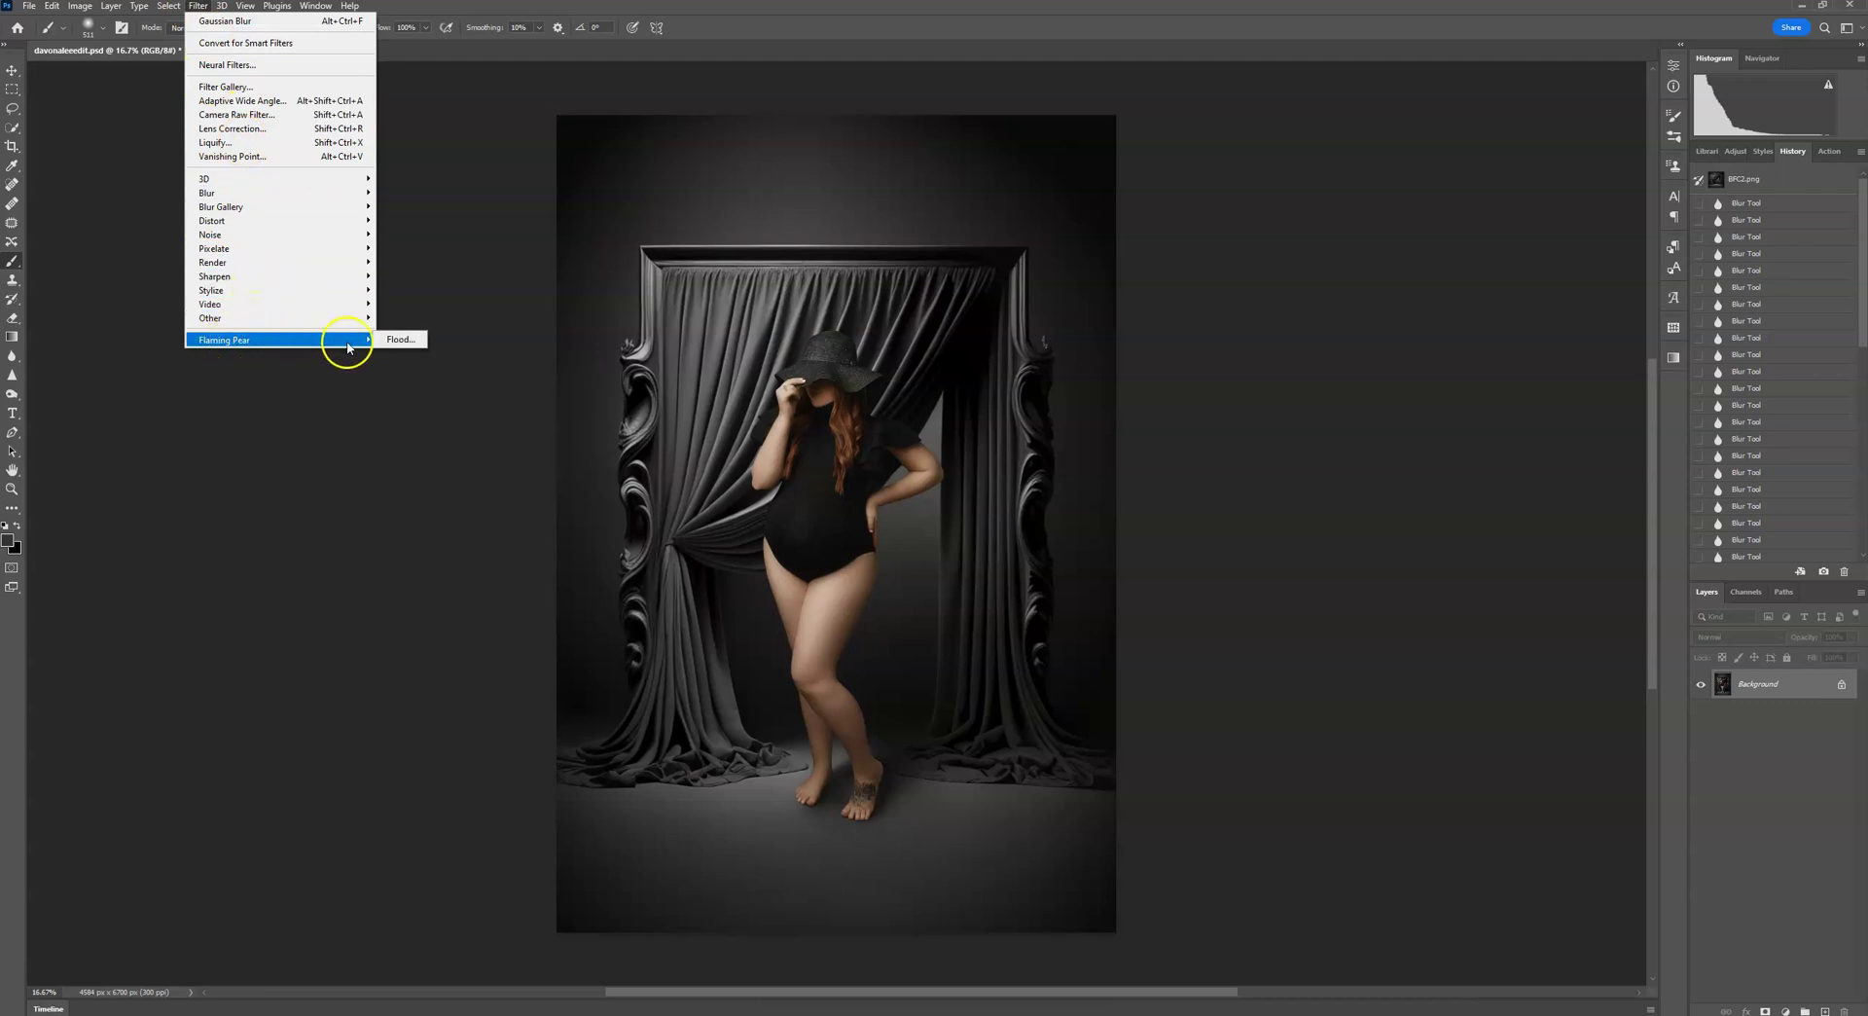
click(404, 340)
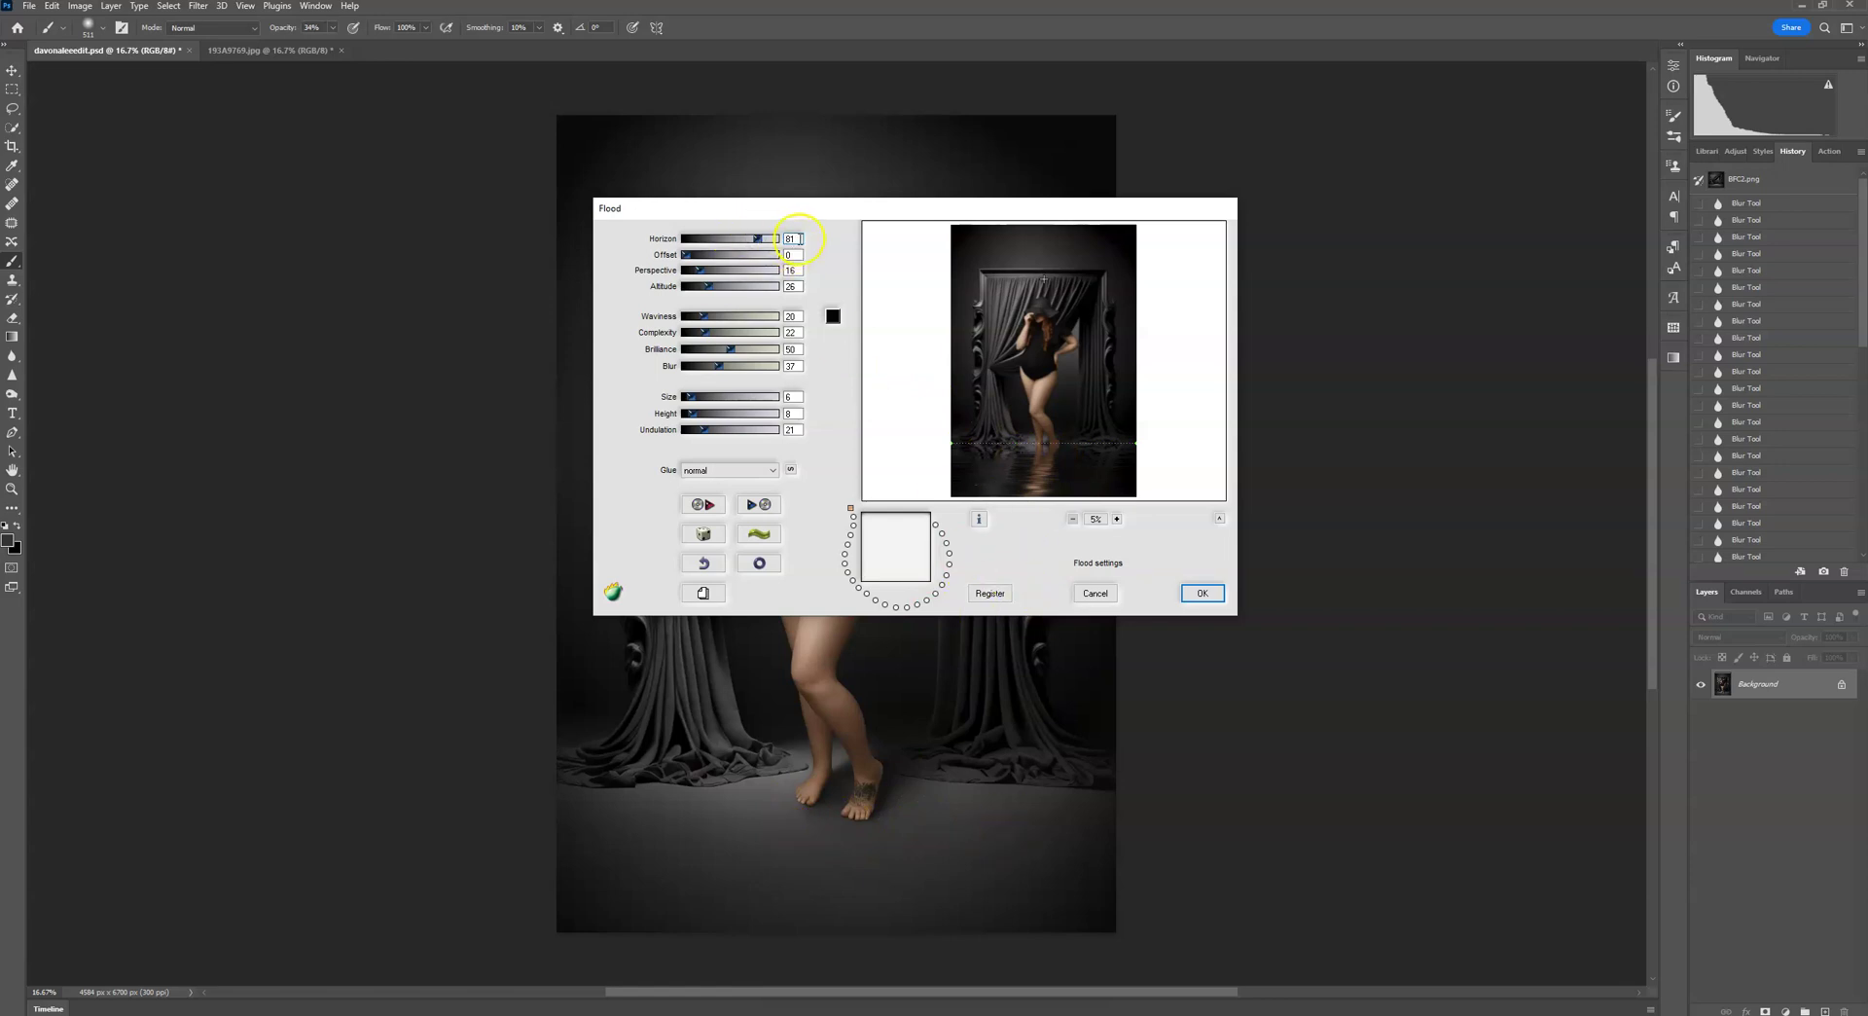
Set the Flood Horizon to 86, raising the water line to the subject's feet.
drag(760, 242, 766, 245)
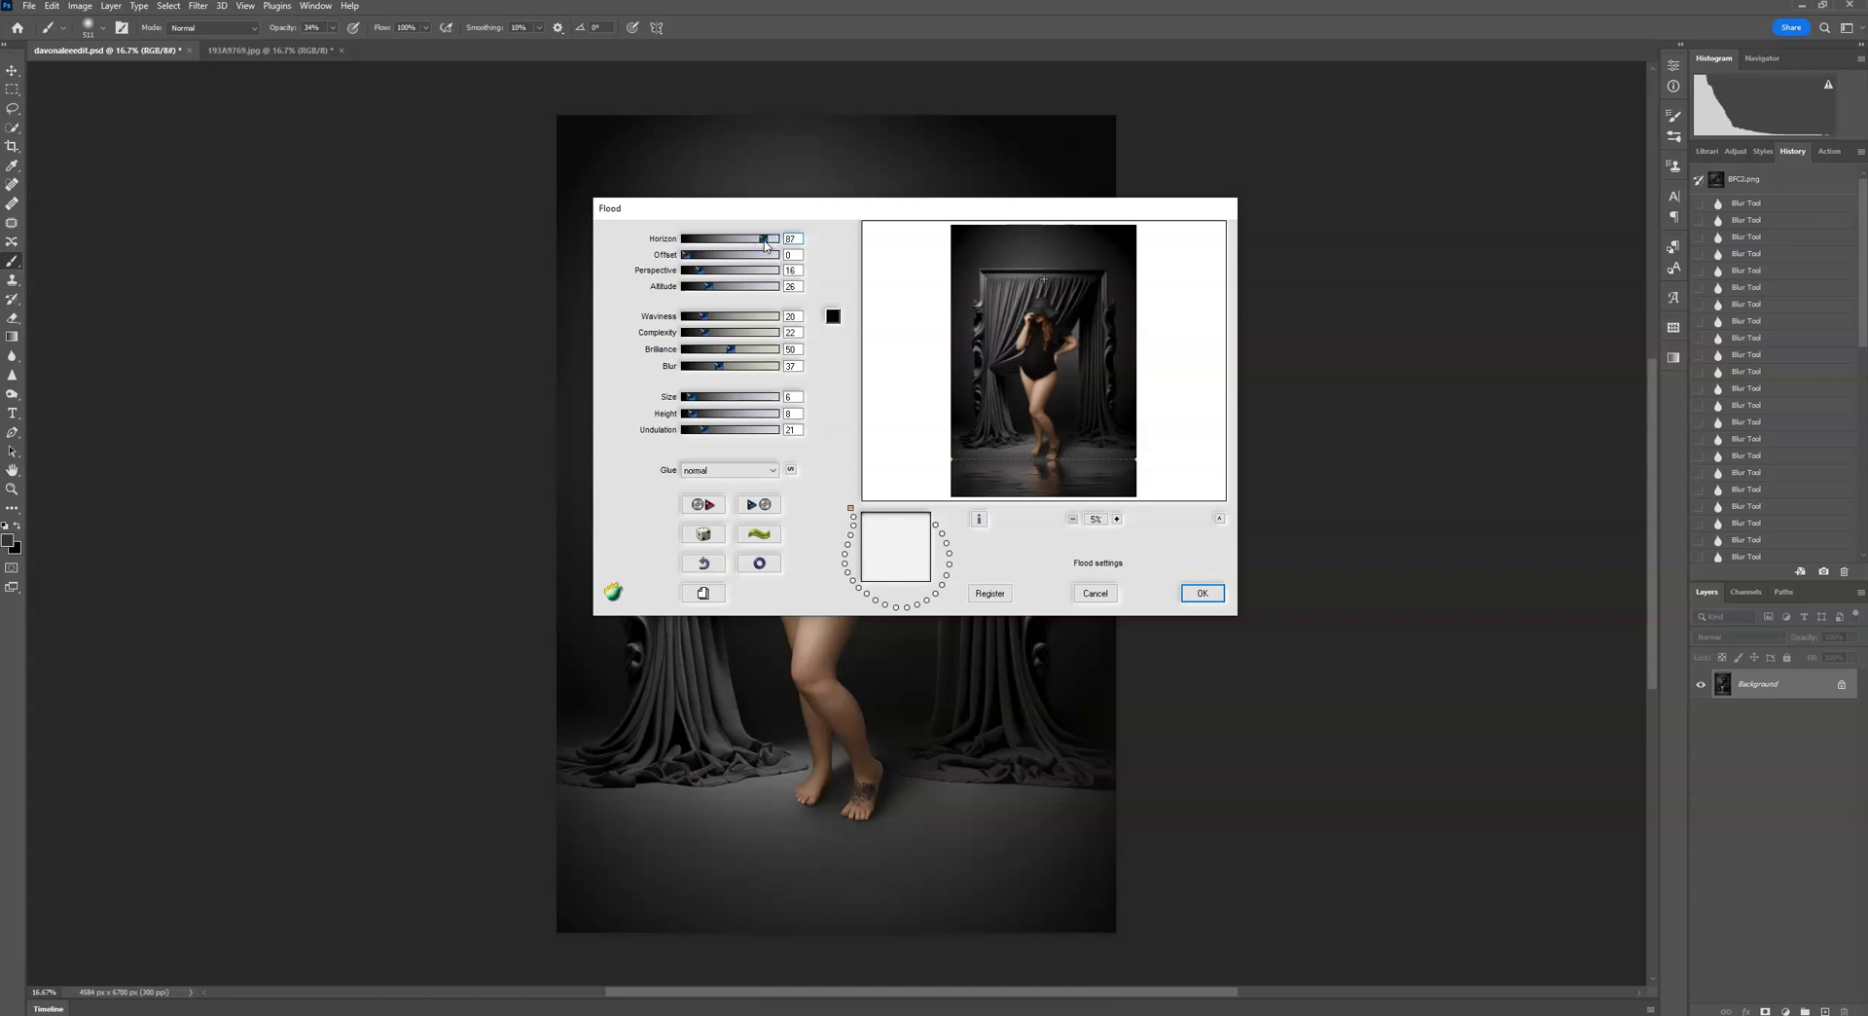
click(795, 239)
drag(763, 239, 709, 275)
Set Flood Perspective 38, Altitude 0, Waviness 39, Complexity 34, Brilliance 43 and Size 1.
drag(714, 275, 716, 288)
drag(694, 290, 678, 289)
drag(703, 316, 726, 320)
click(714, 334)
click(708, 350)
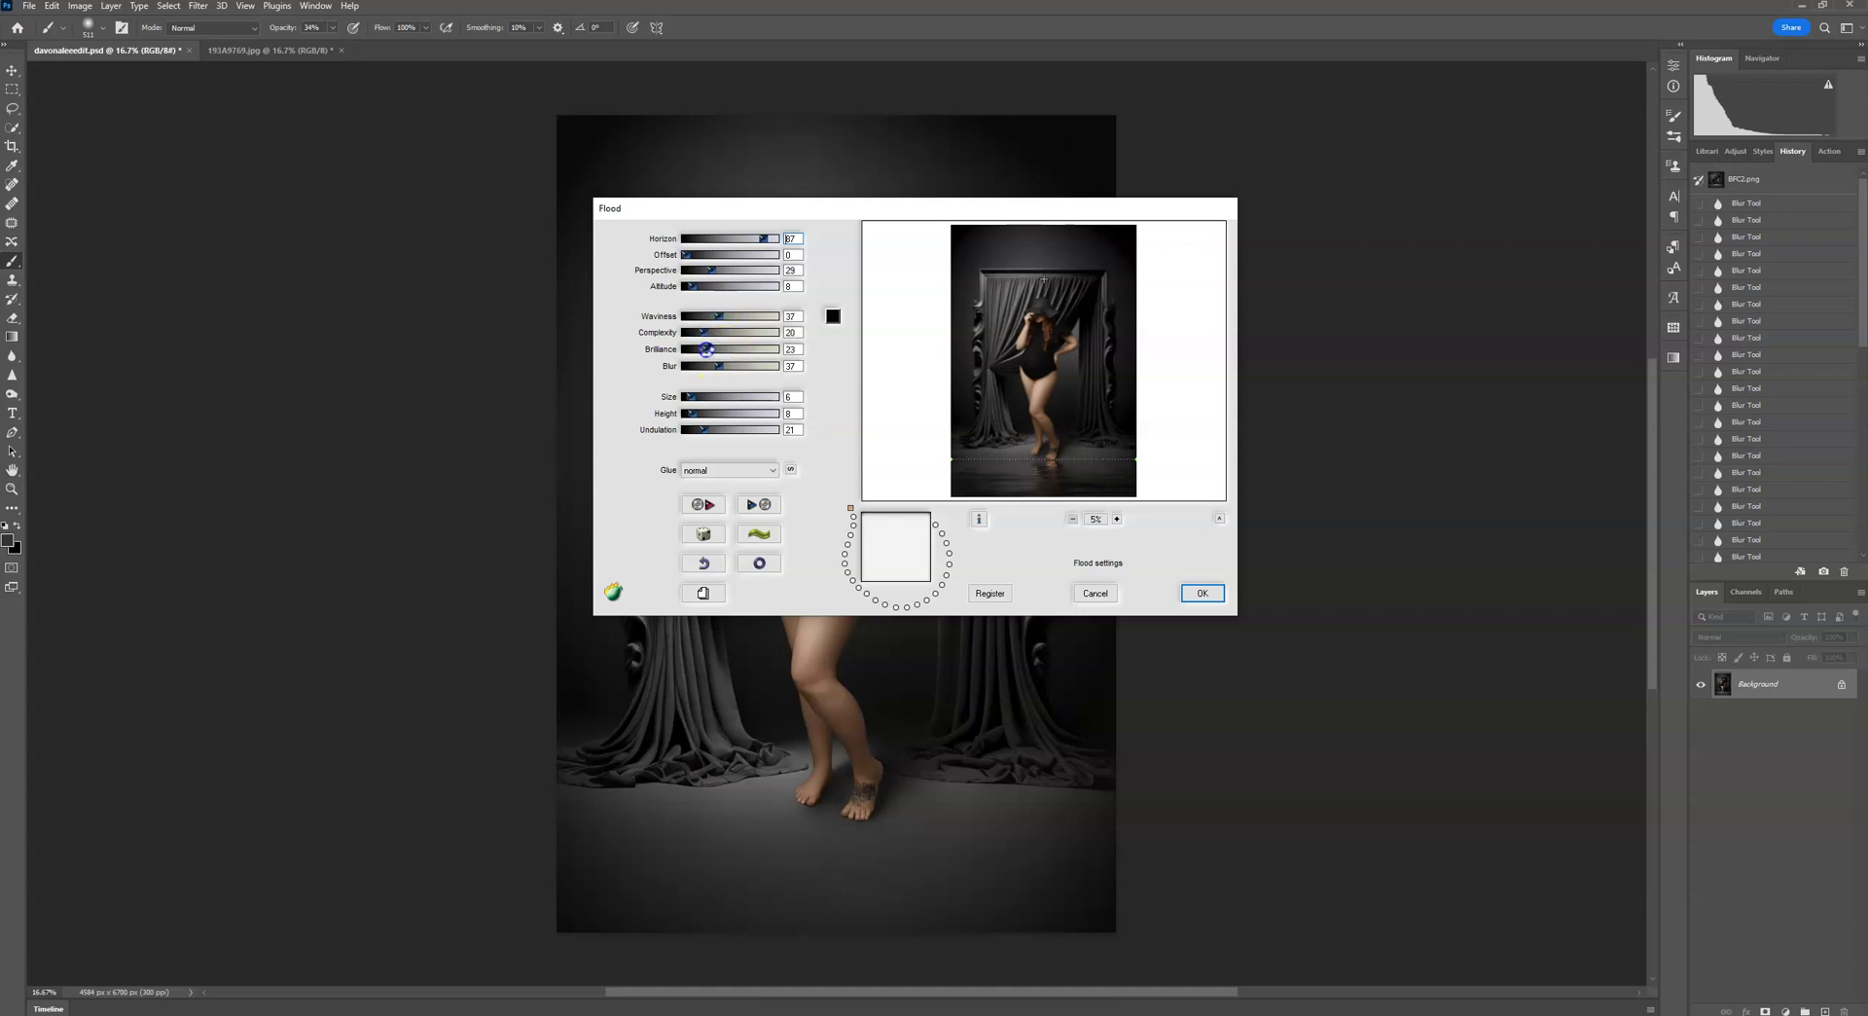
mouse_move(713, 354)
mouse_down()
mouse_move(741, 369)
mouse_move(715, 366)
mouse_up()
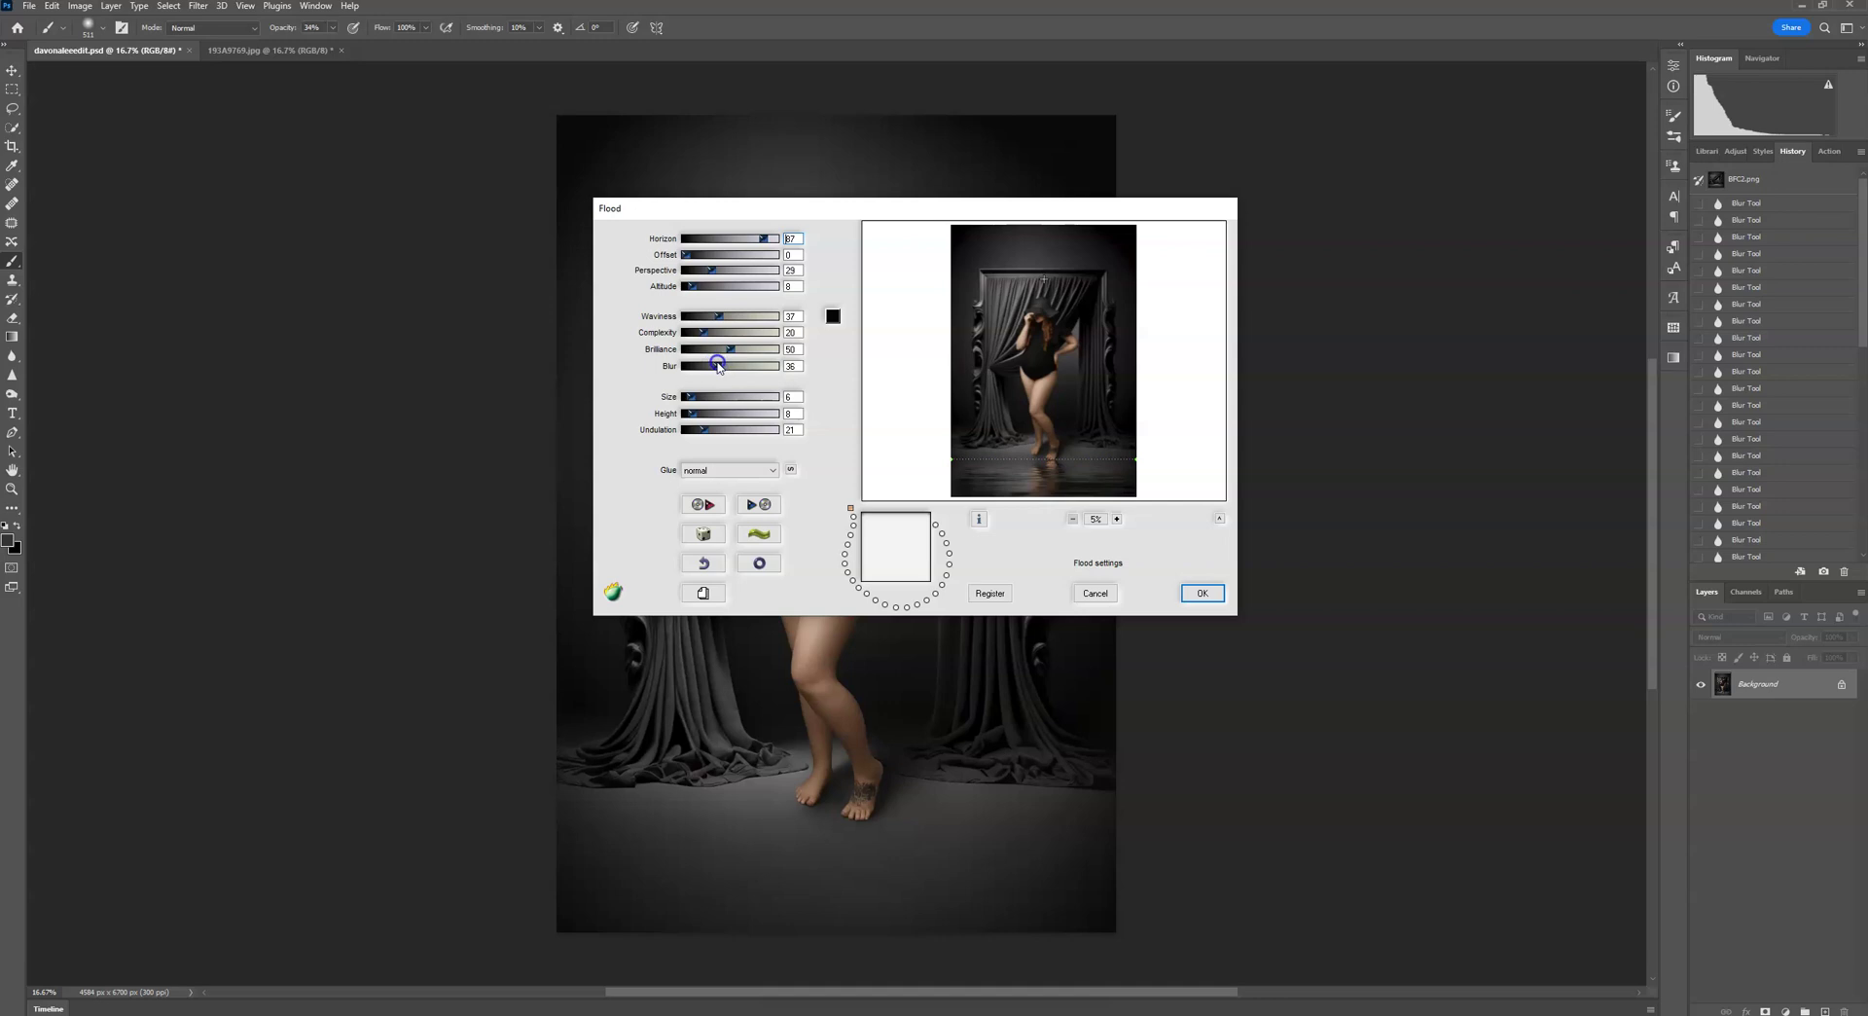
click(690, 397)
mouse_move(712, 402)
mouse_down()
mouse_move(688, 401)
mouse_move(697, 431)
mouse_up()
Compare the Overlay, Procedural + and Normal glue blends in the Flood preview.
click(723, 471)
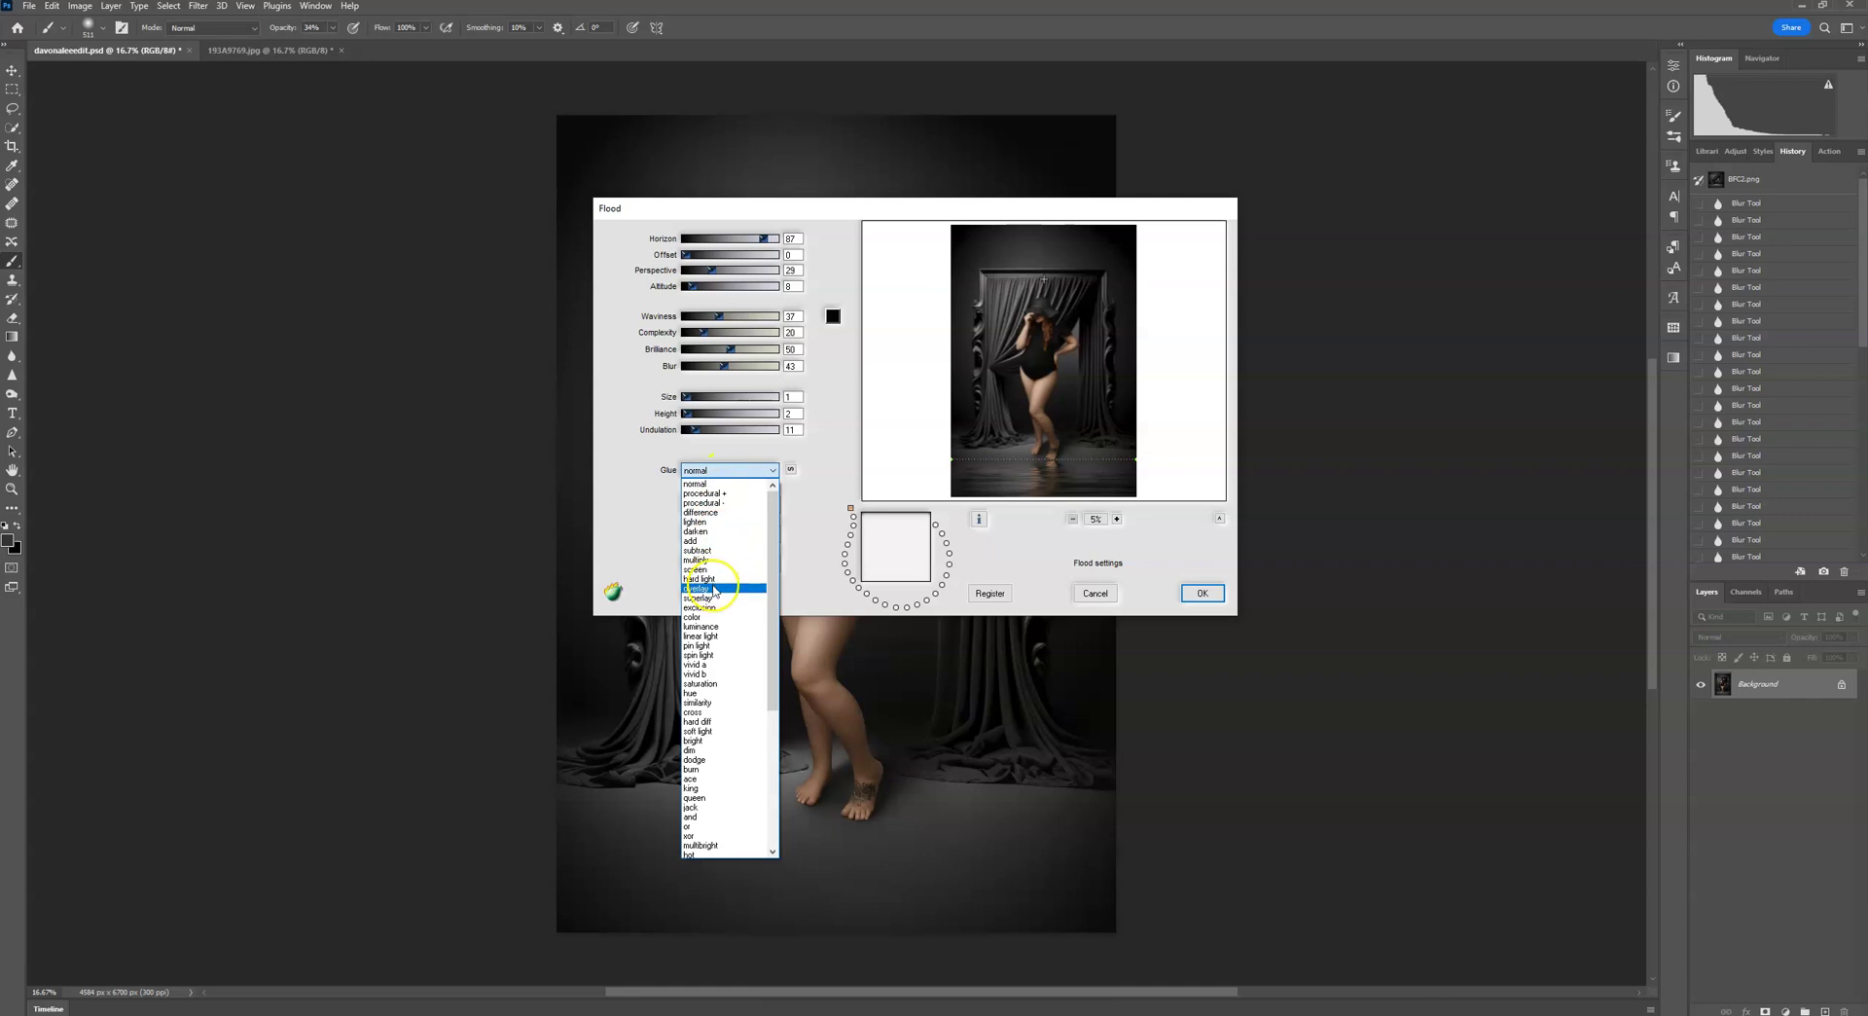
click(710, 589)
click(723, 471)
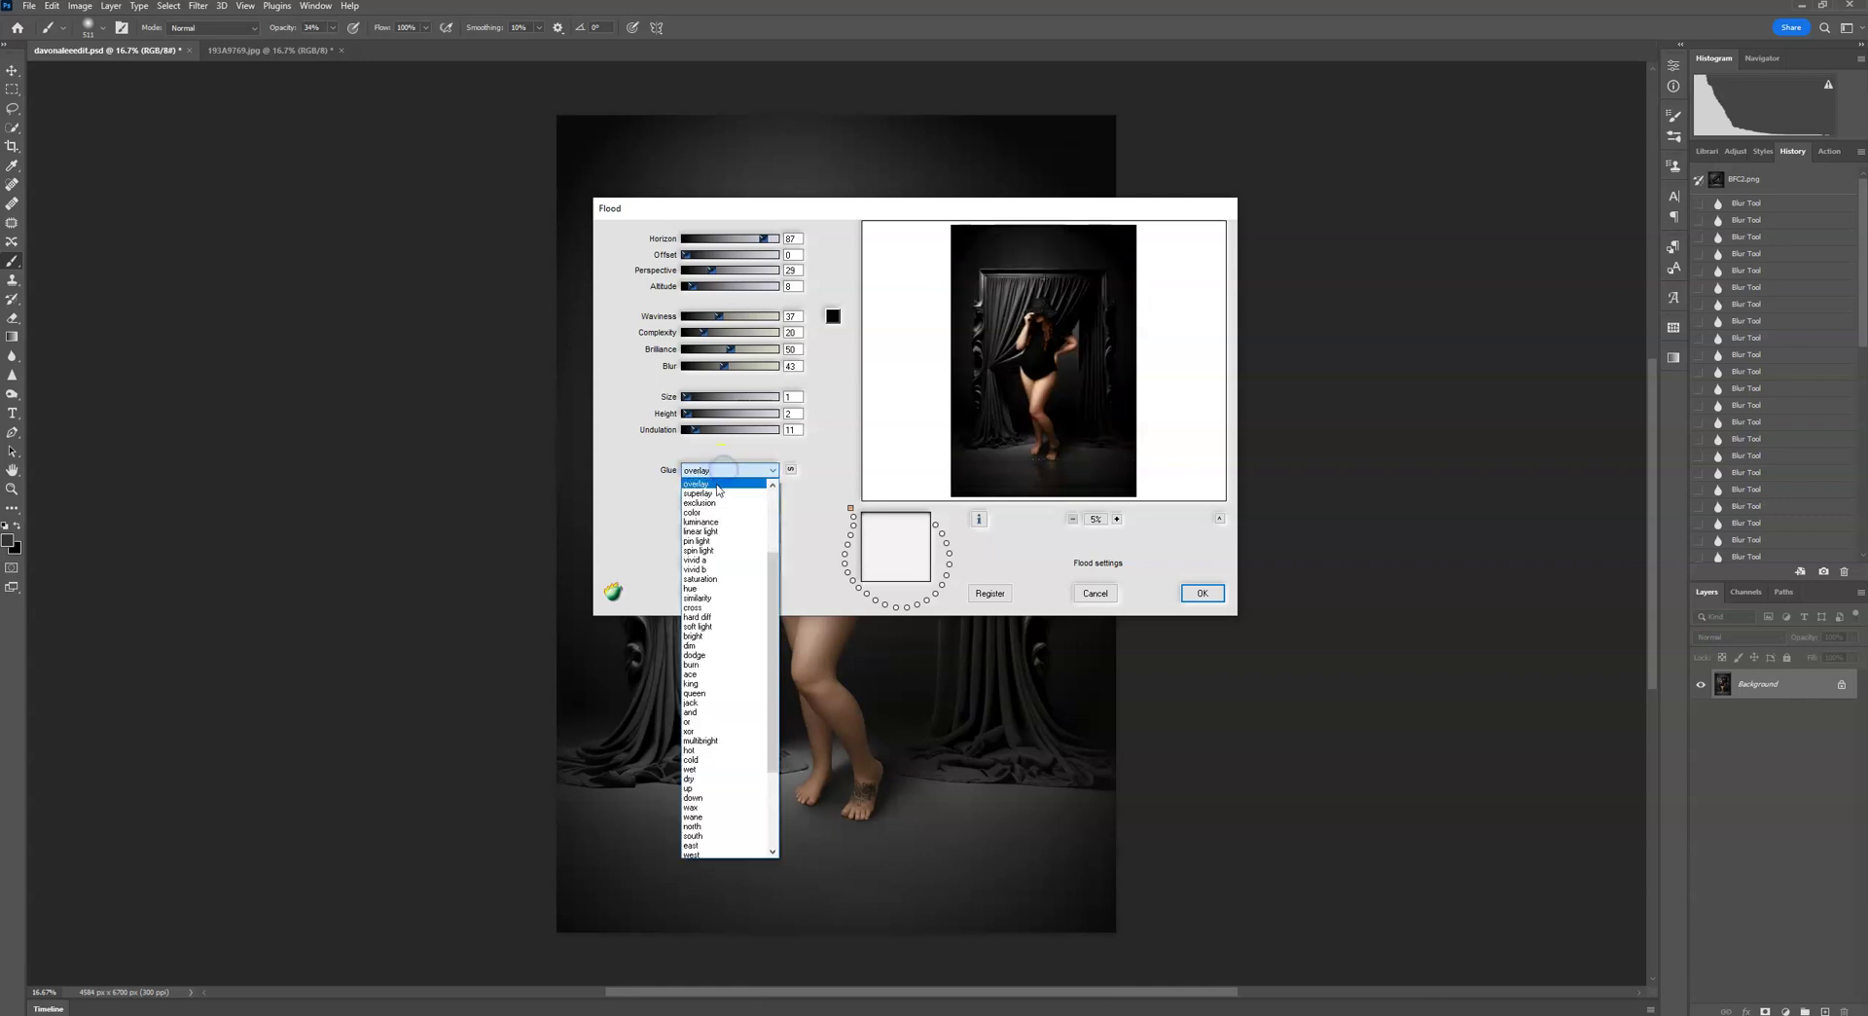
scroll(720, 489, down, 10)
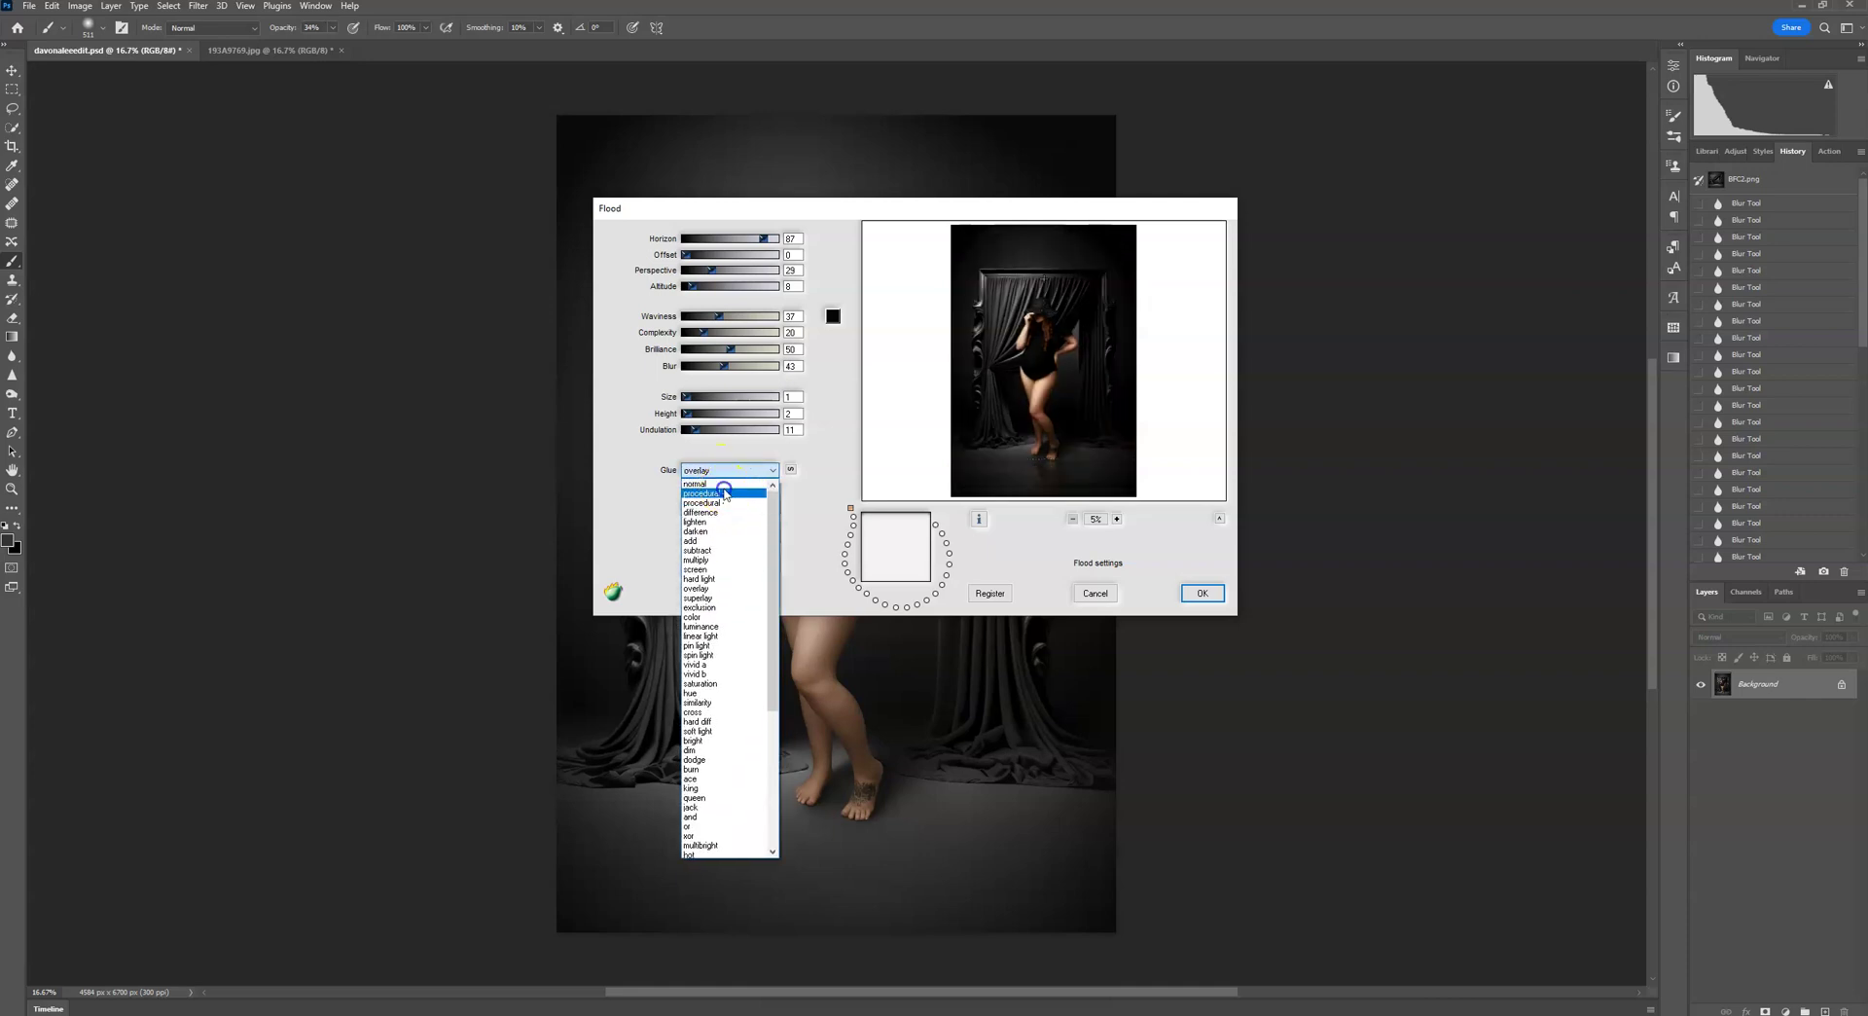
click(723, 491)
click(720, 471)
click(717, 483)
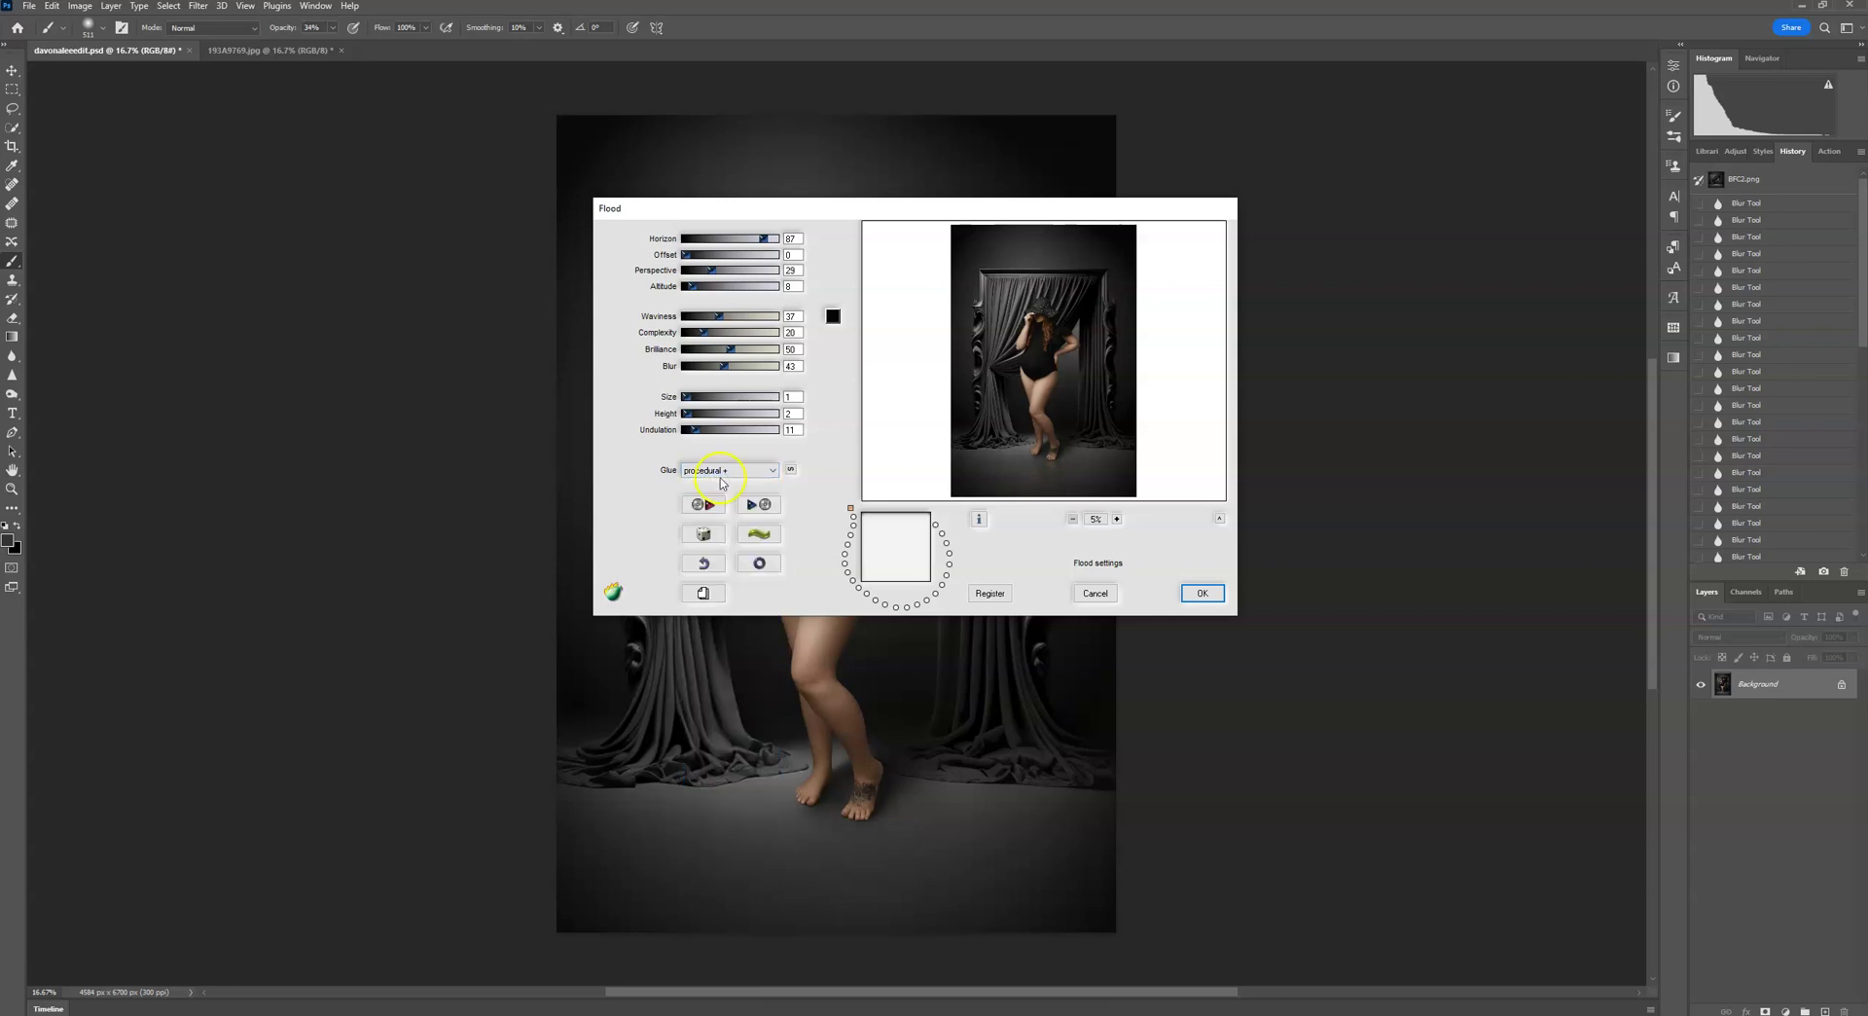
click(723, 473)
scroll(725, 486, up, 10)
click(734, 489)
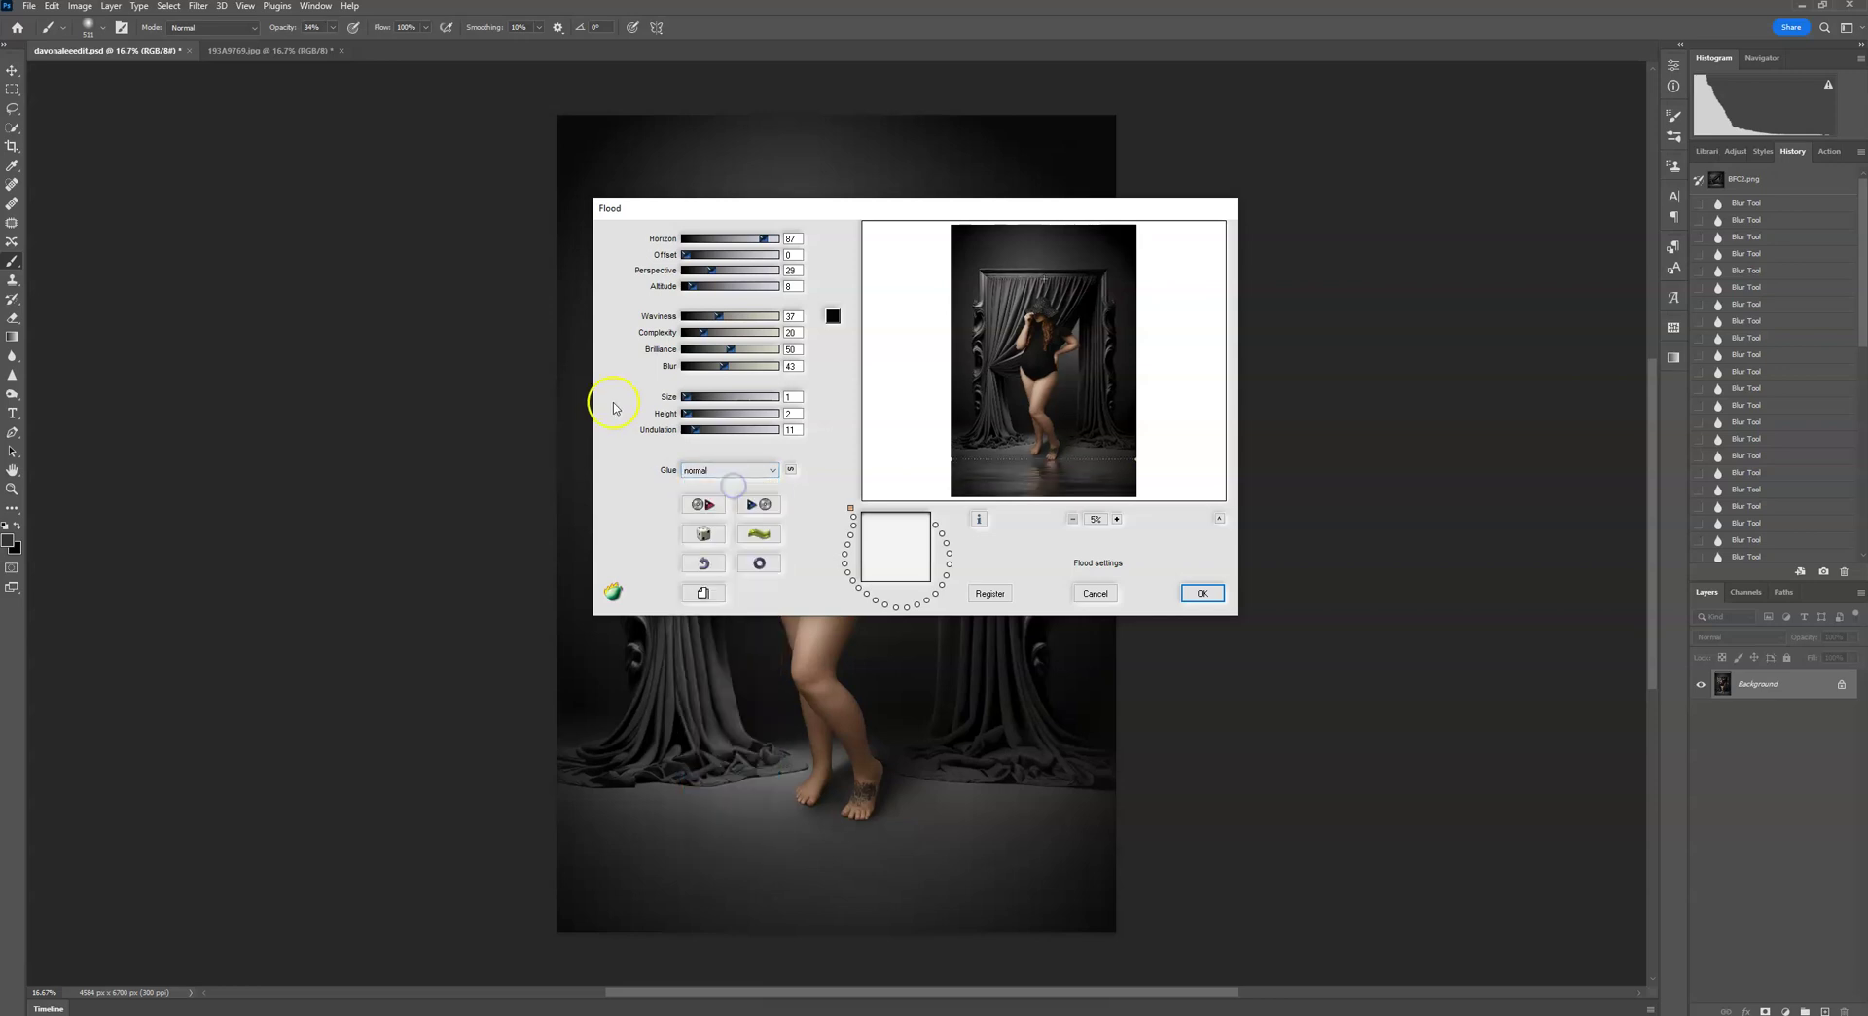
Set the glue blend to Procedural + and apply the Flood filter.
click(720, 471)
scroll(720, 489, down, 10)
click(708, 492)
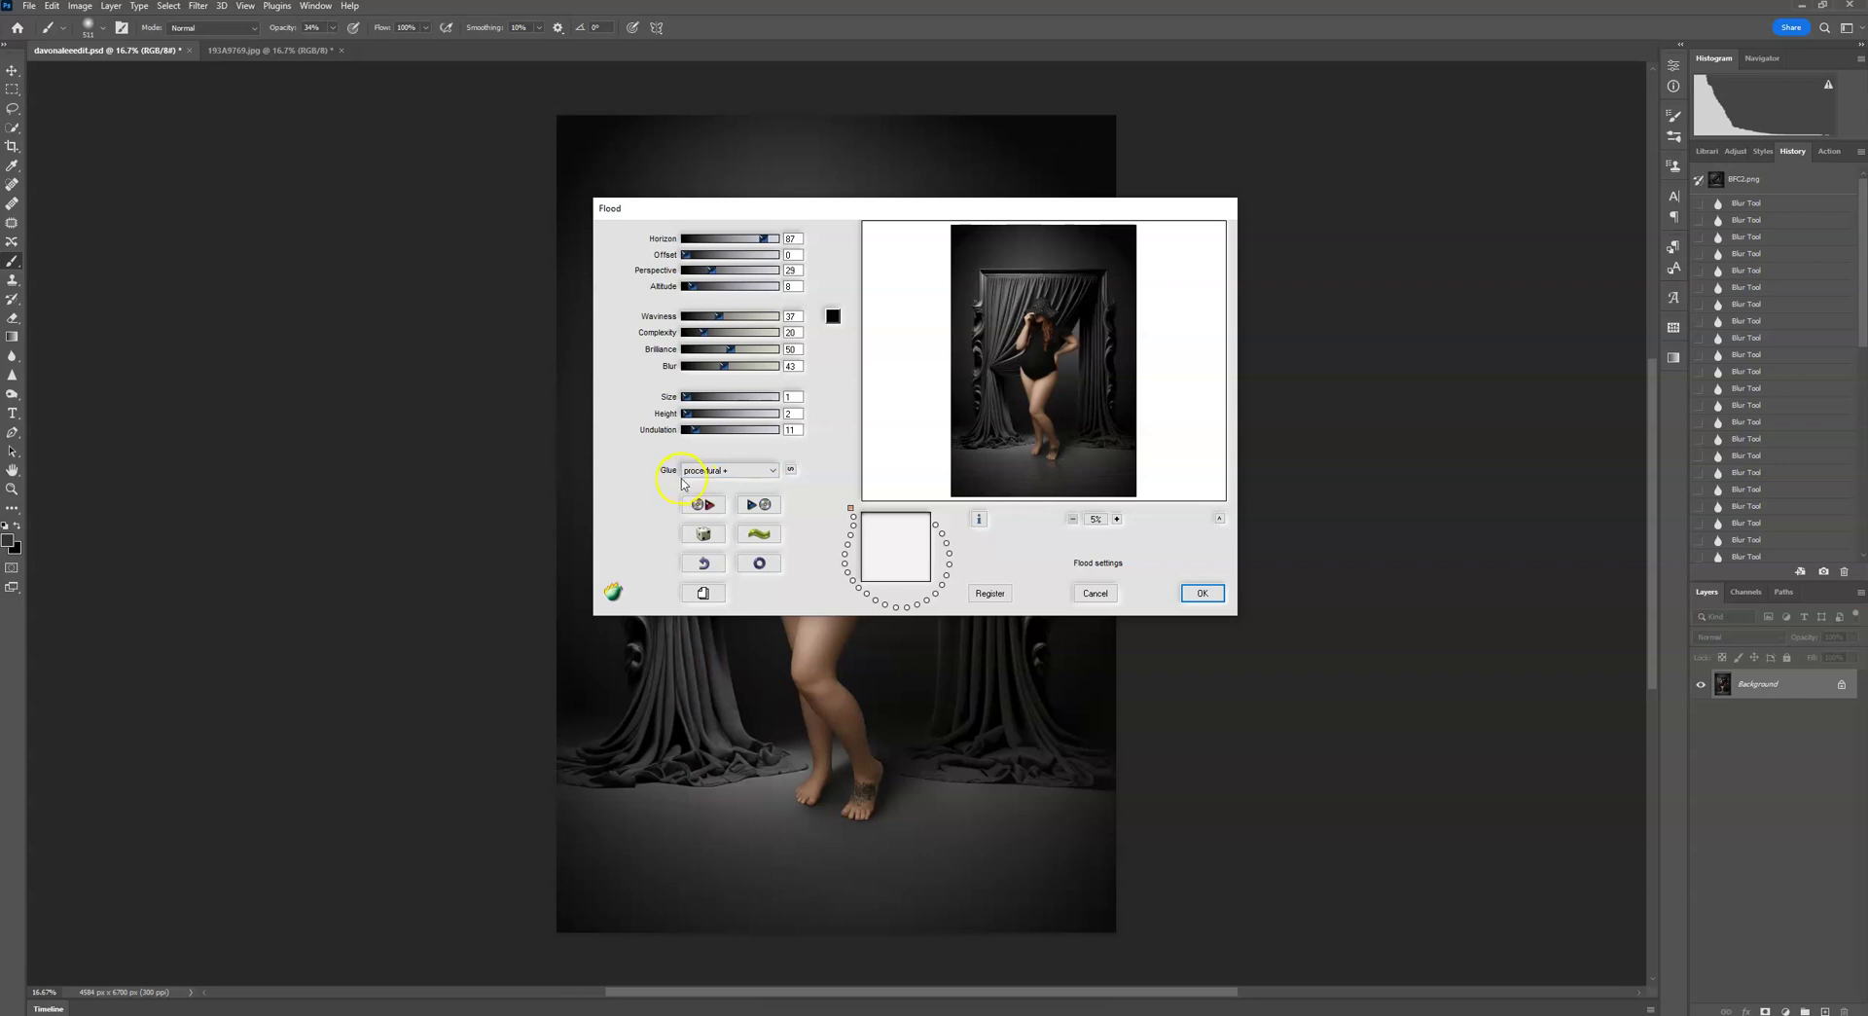
click(1201, 592)
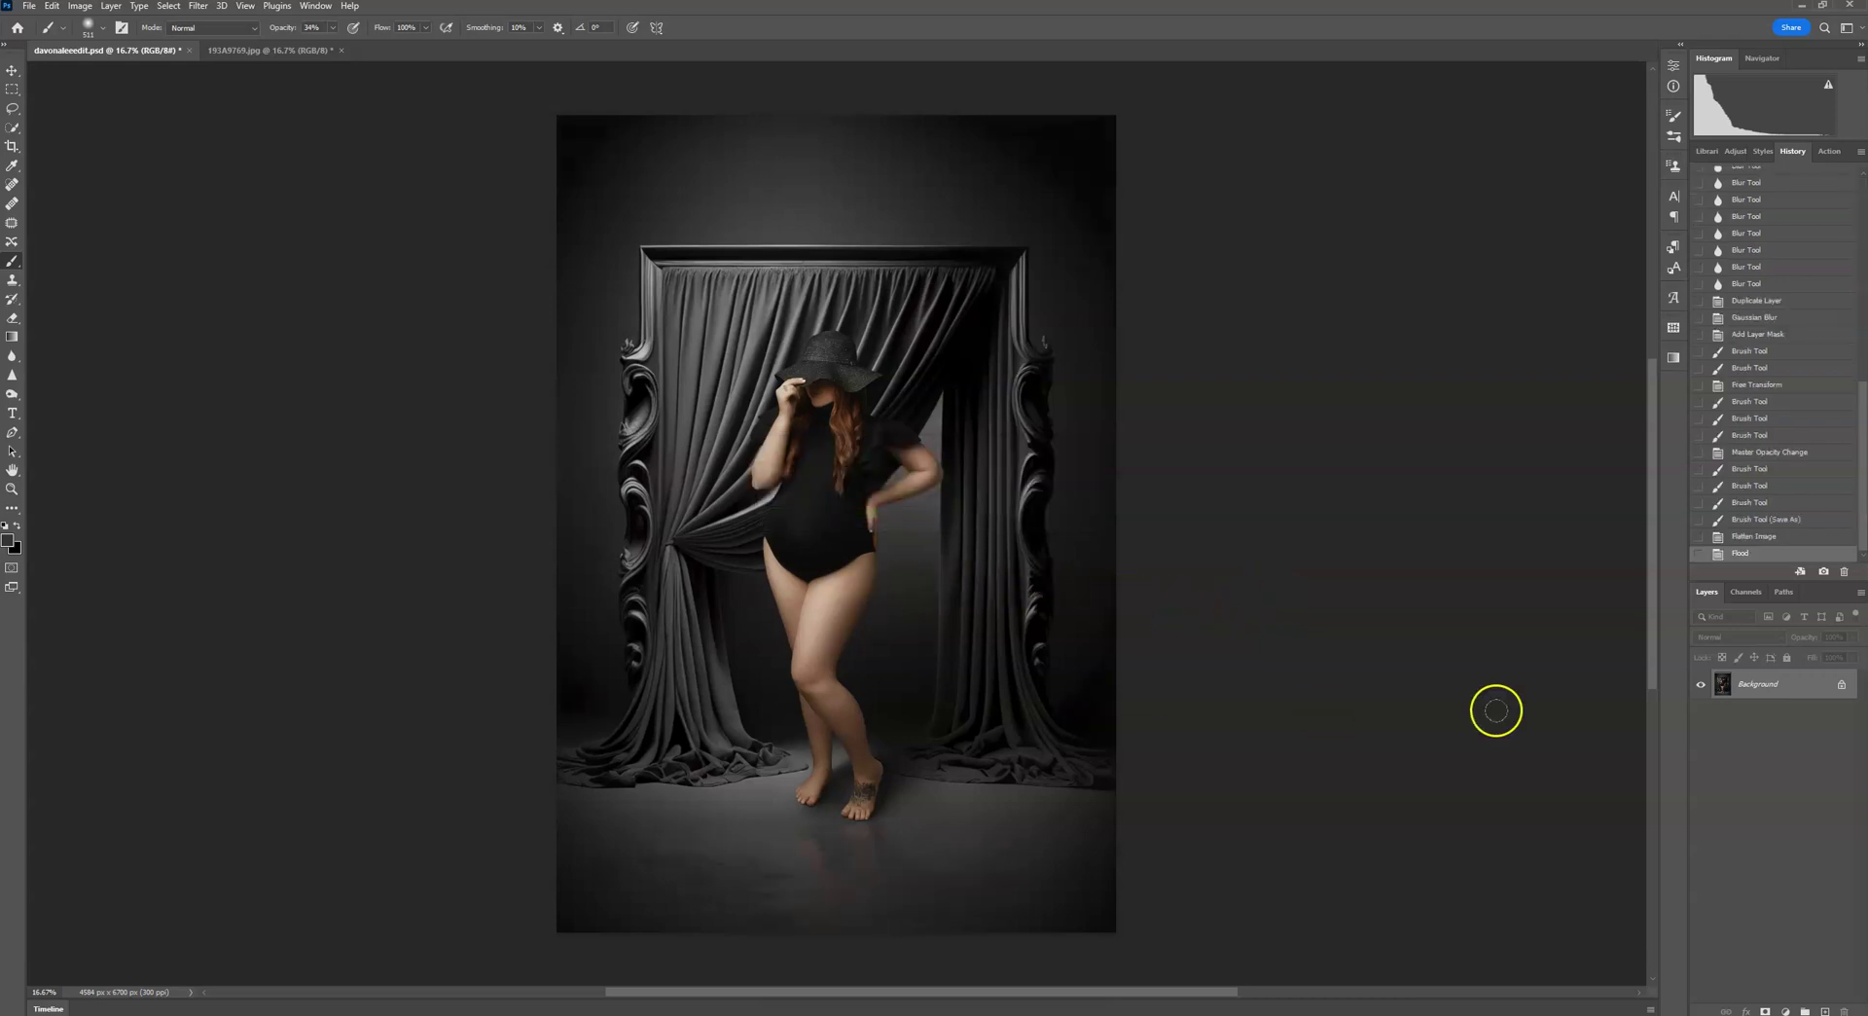
Undo Flood, duplicate Background as Background copy, and relaunch the Flood filter.
click(51, 6)
click(68, 19)
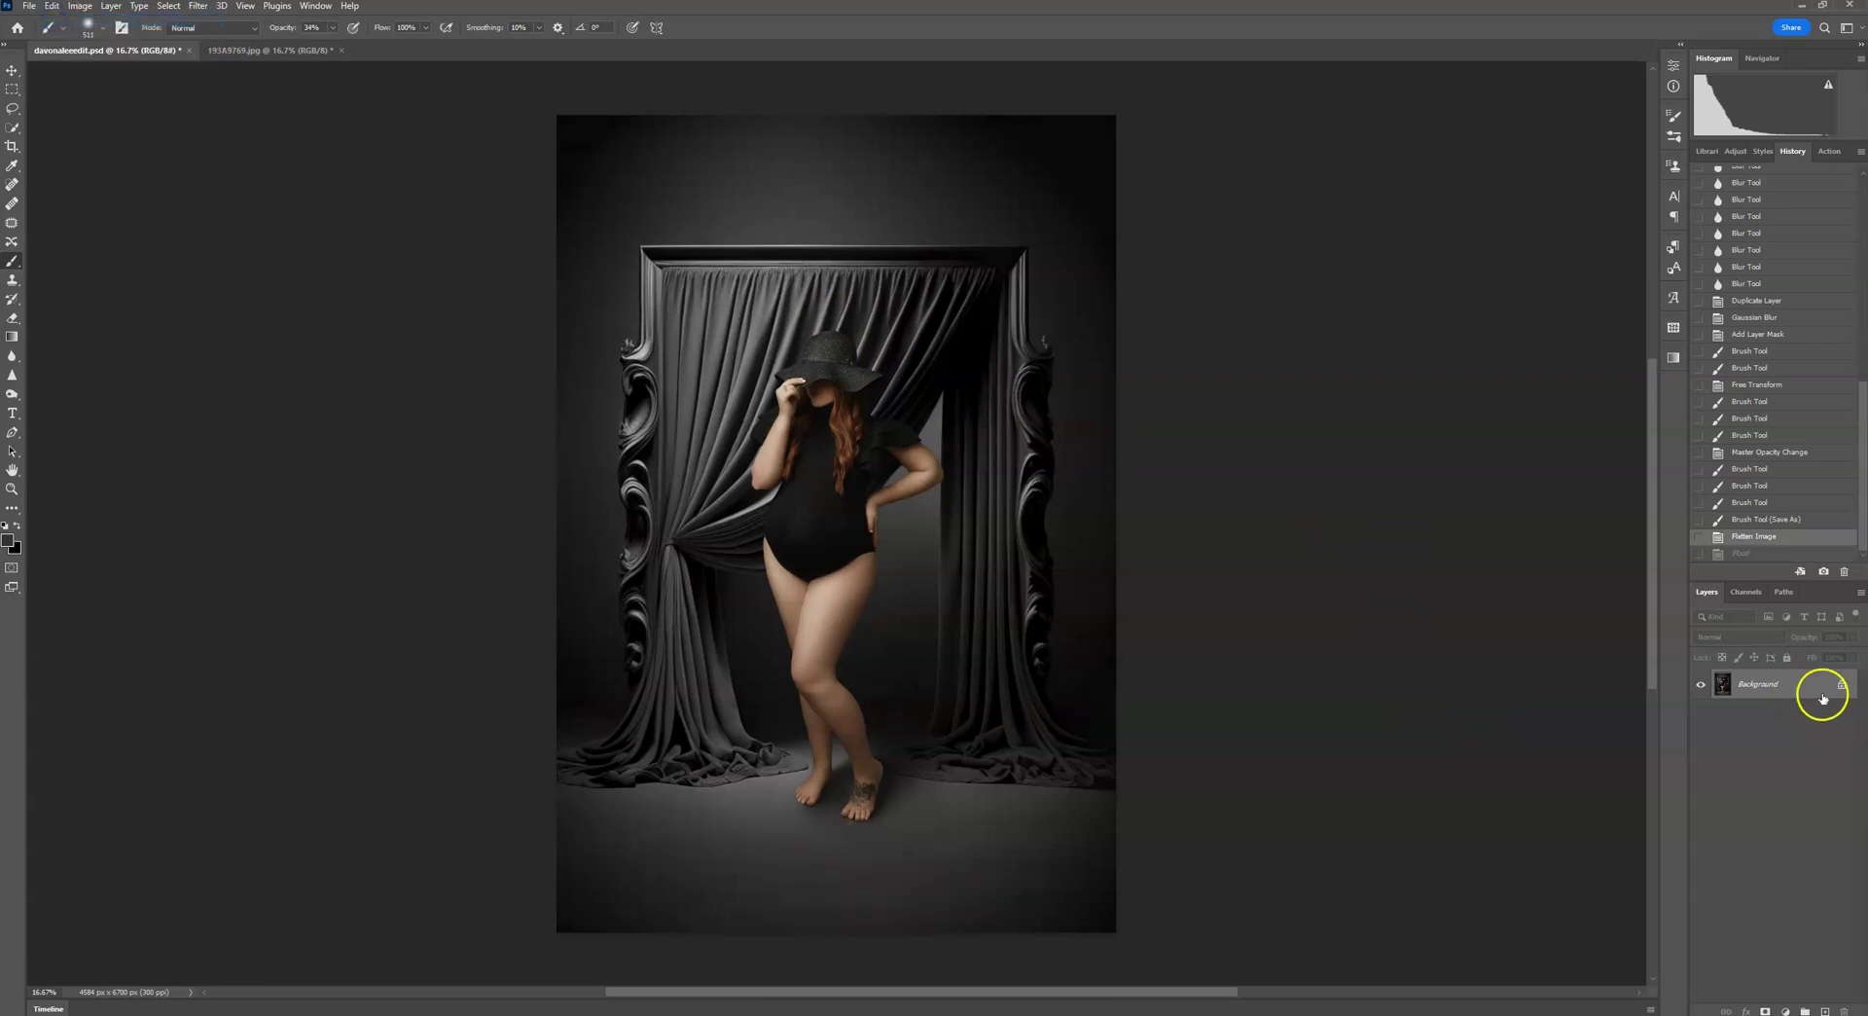
drag(1826, 683, 1823, 1010)
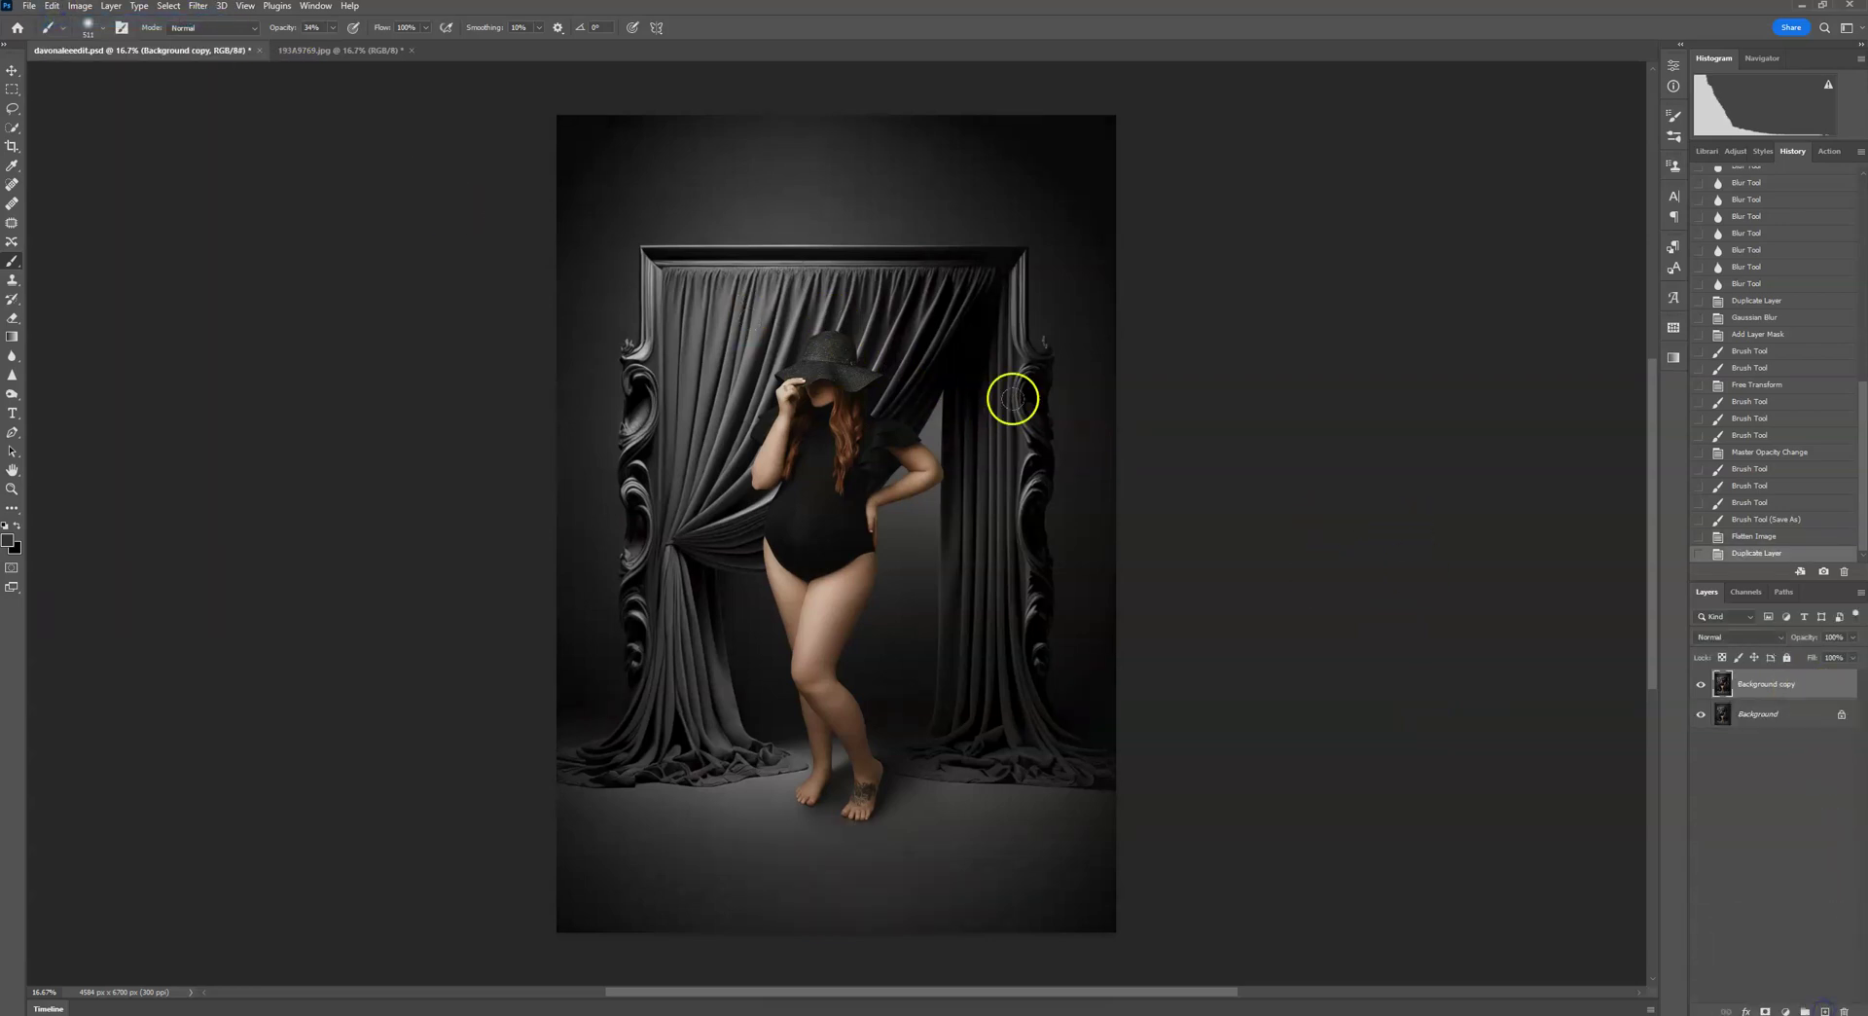
click(199, 6)
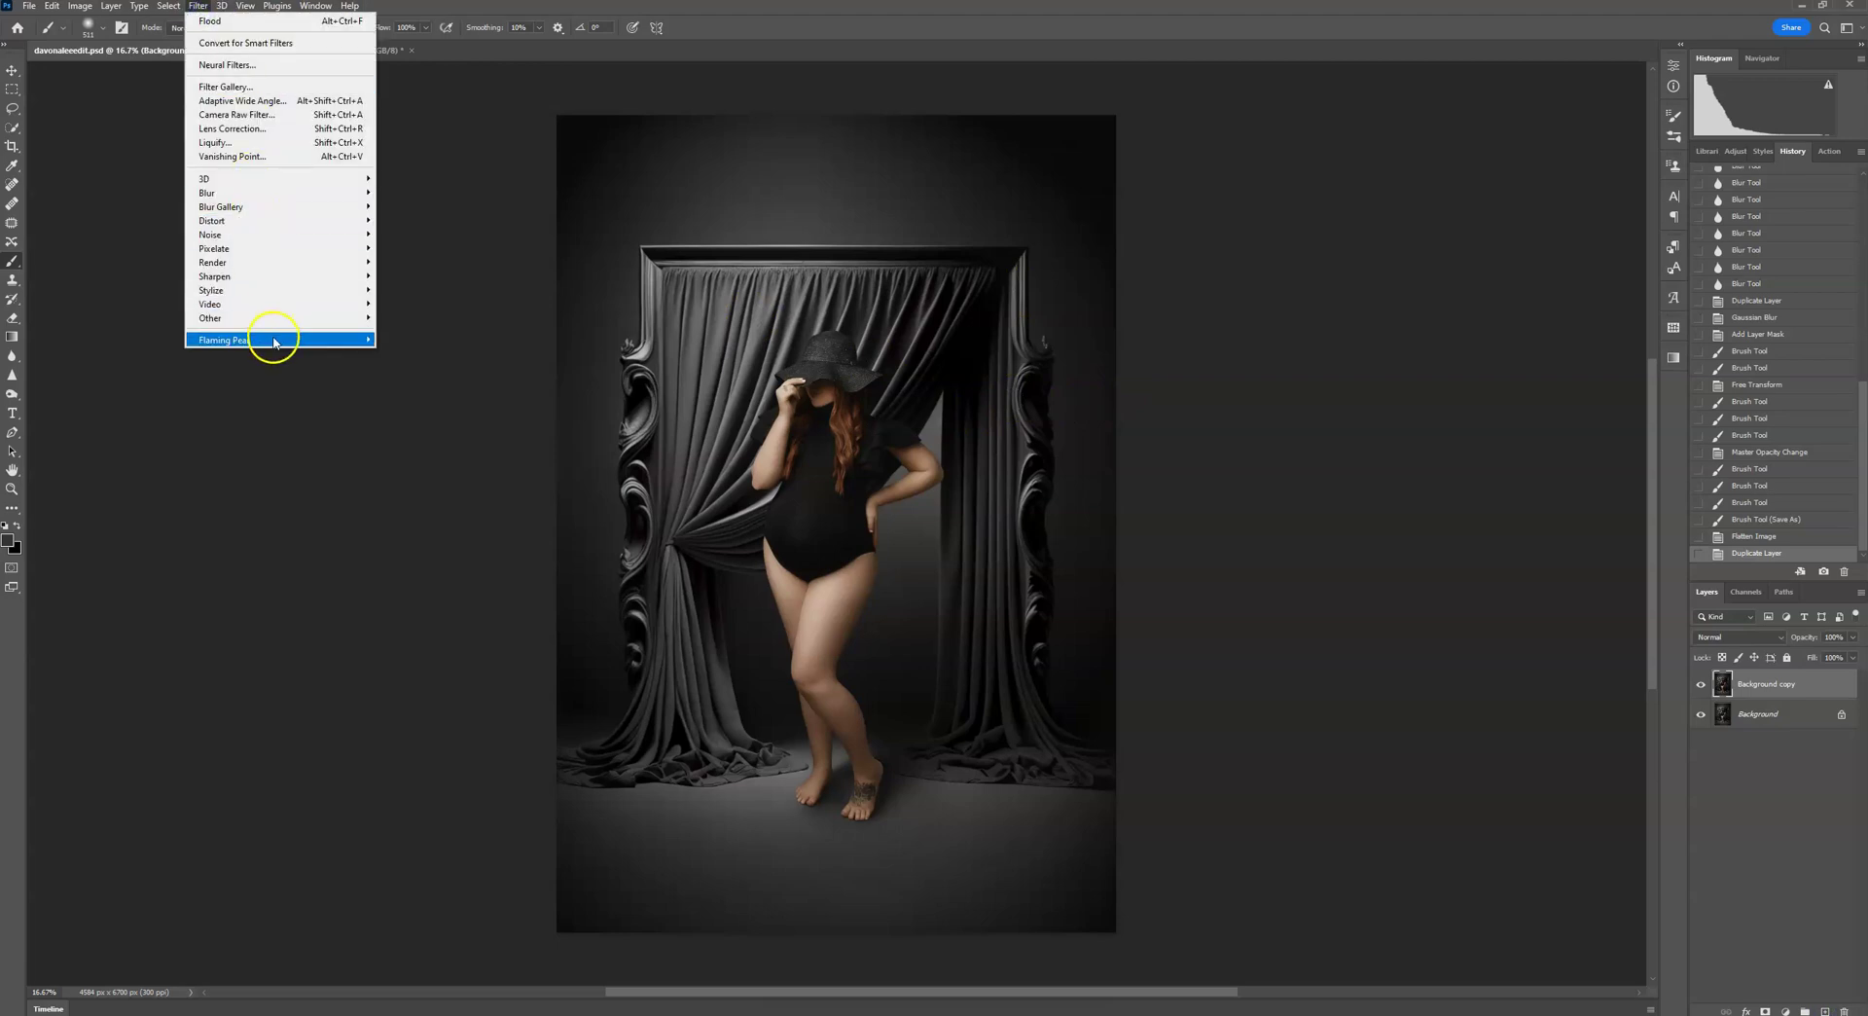
click(383, 341)
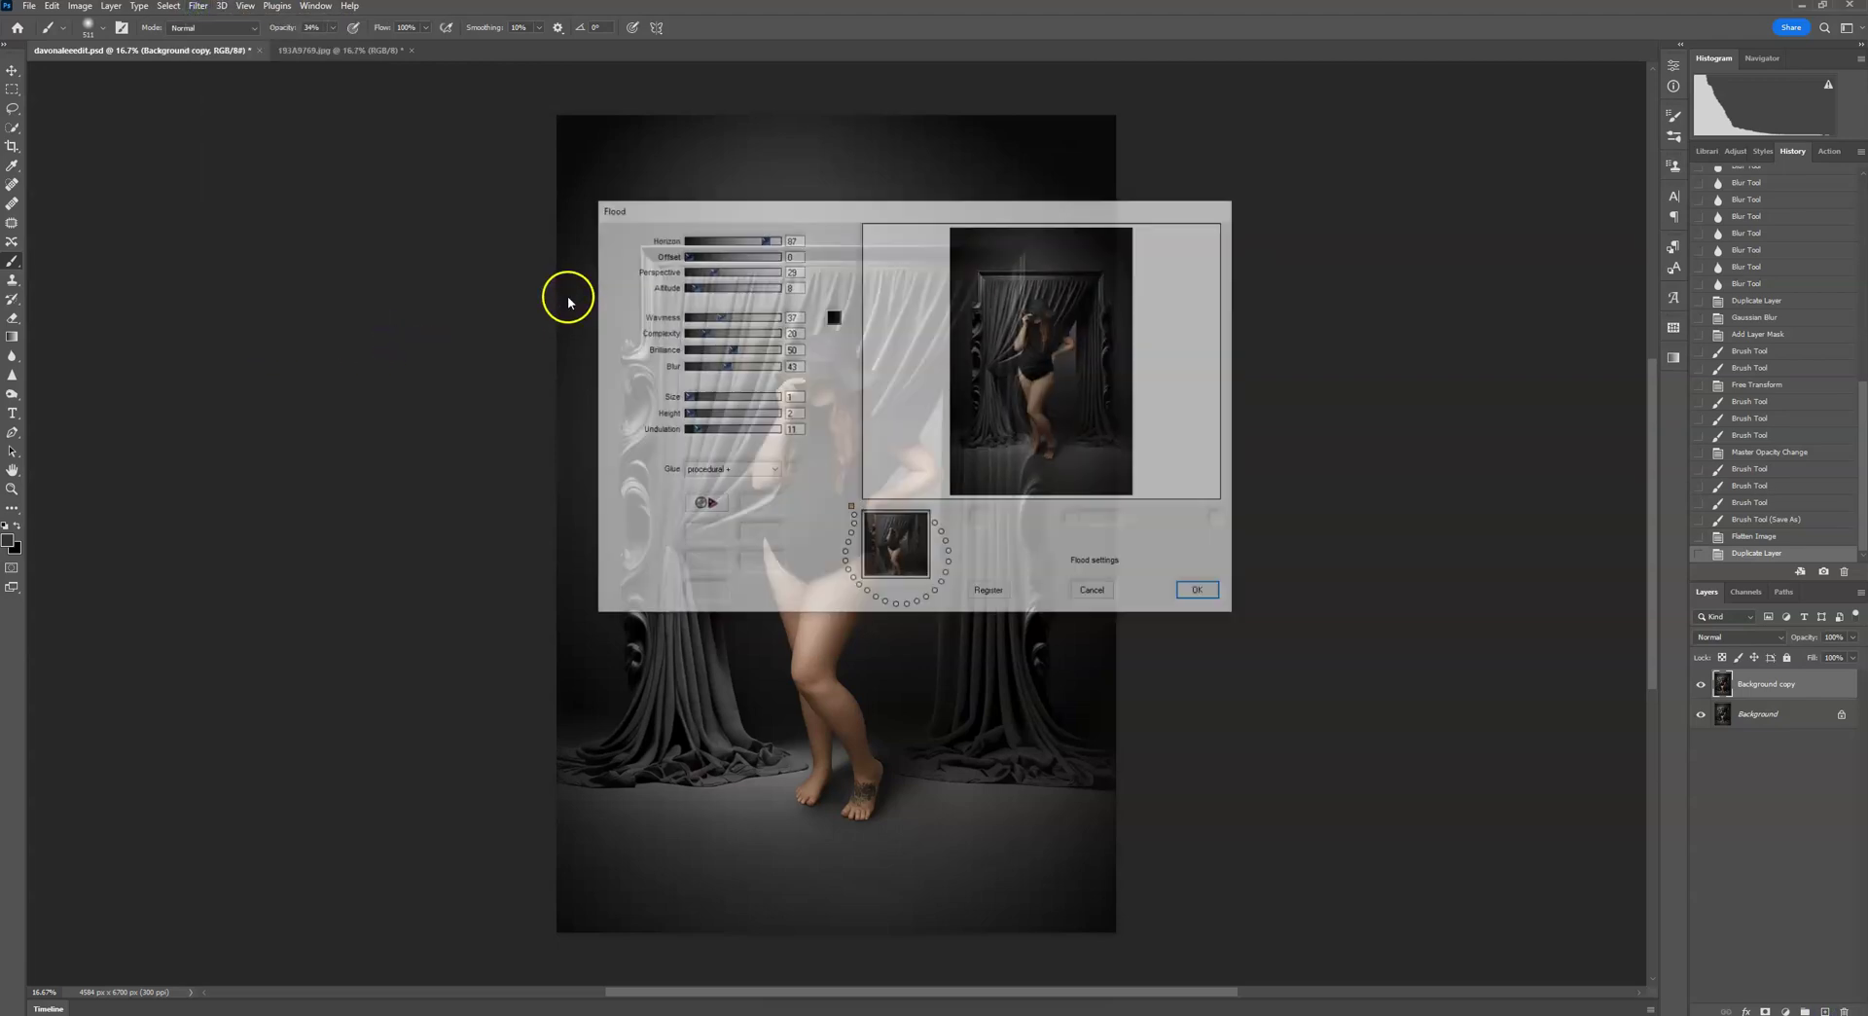
Set the Flood glue blend to Normal and the Horizon to 84.
click(721, 471)
scroll(721, 477, up, 2)
click(715, 484)
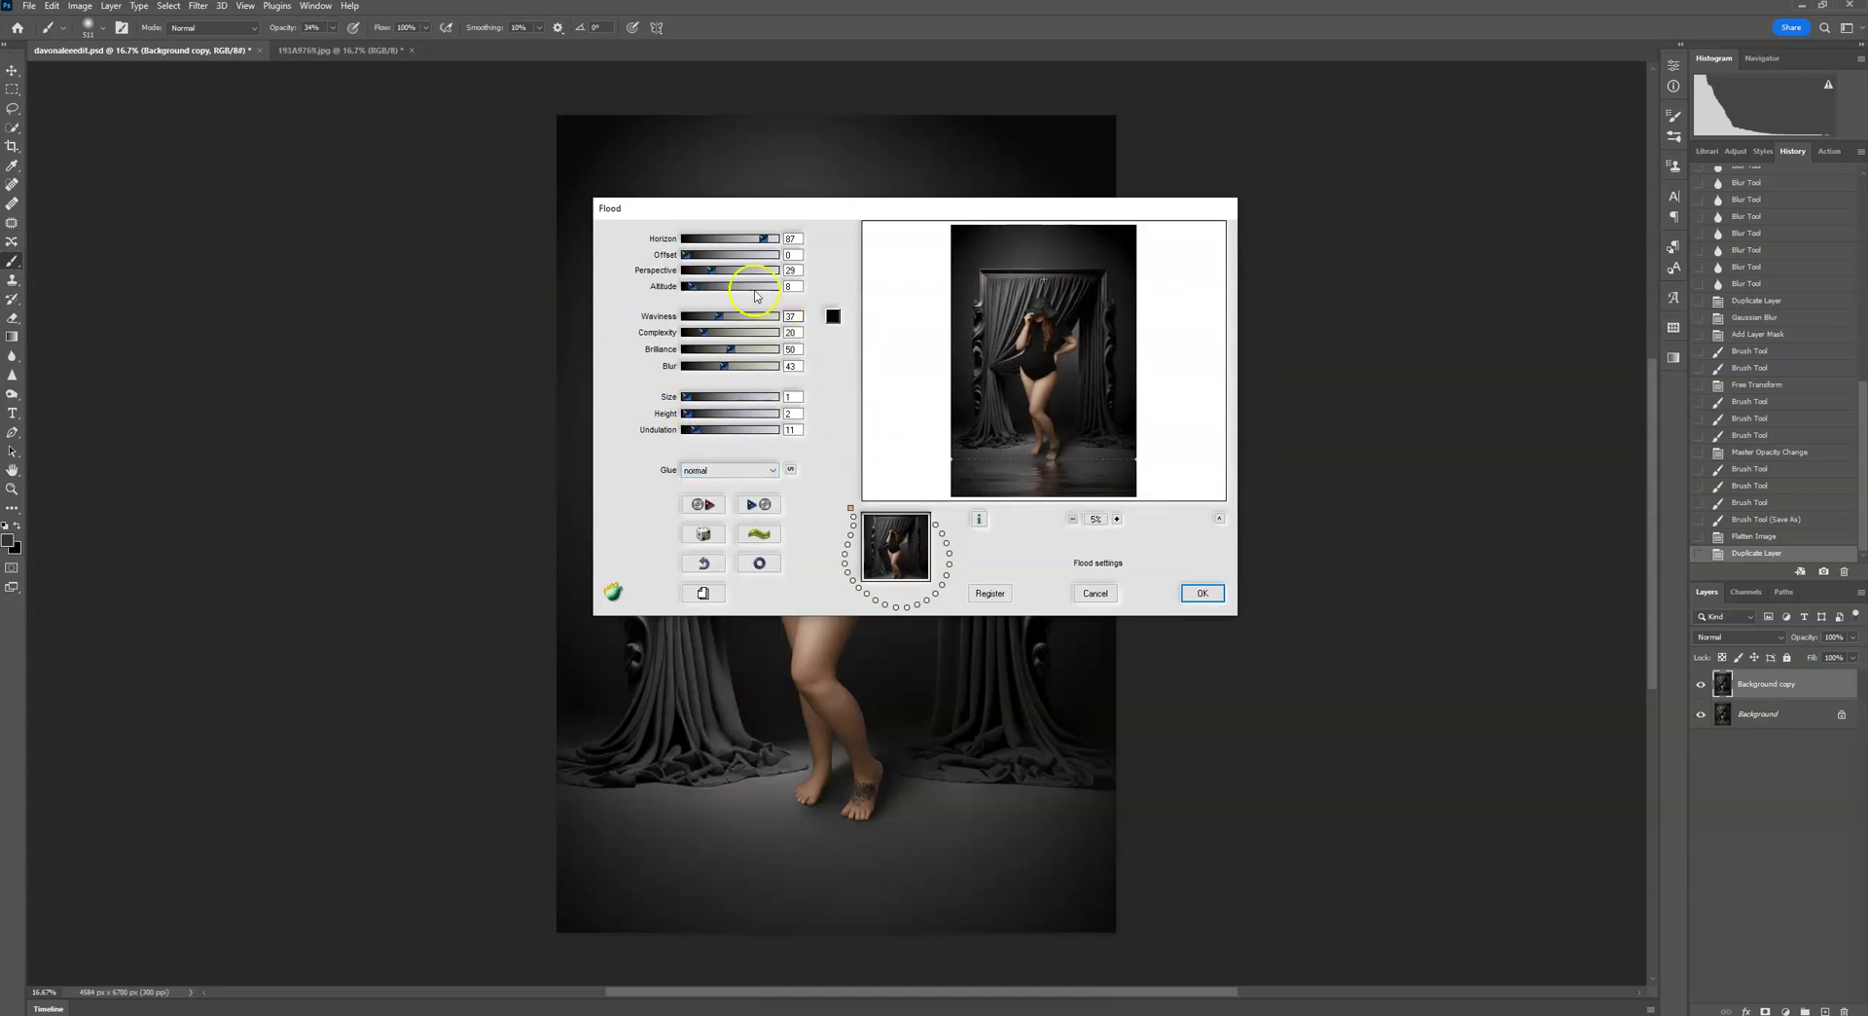
click(768, 244)
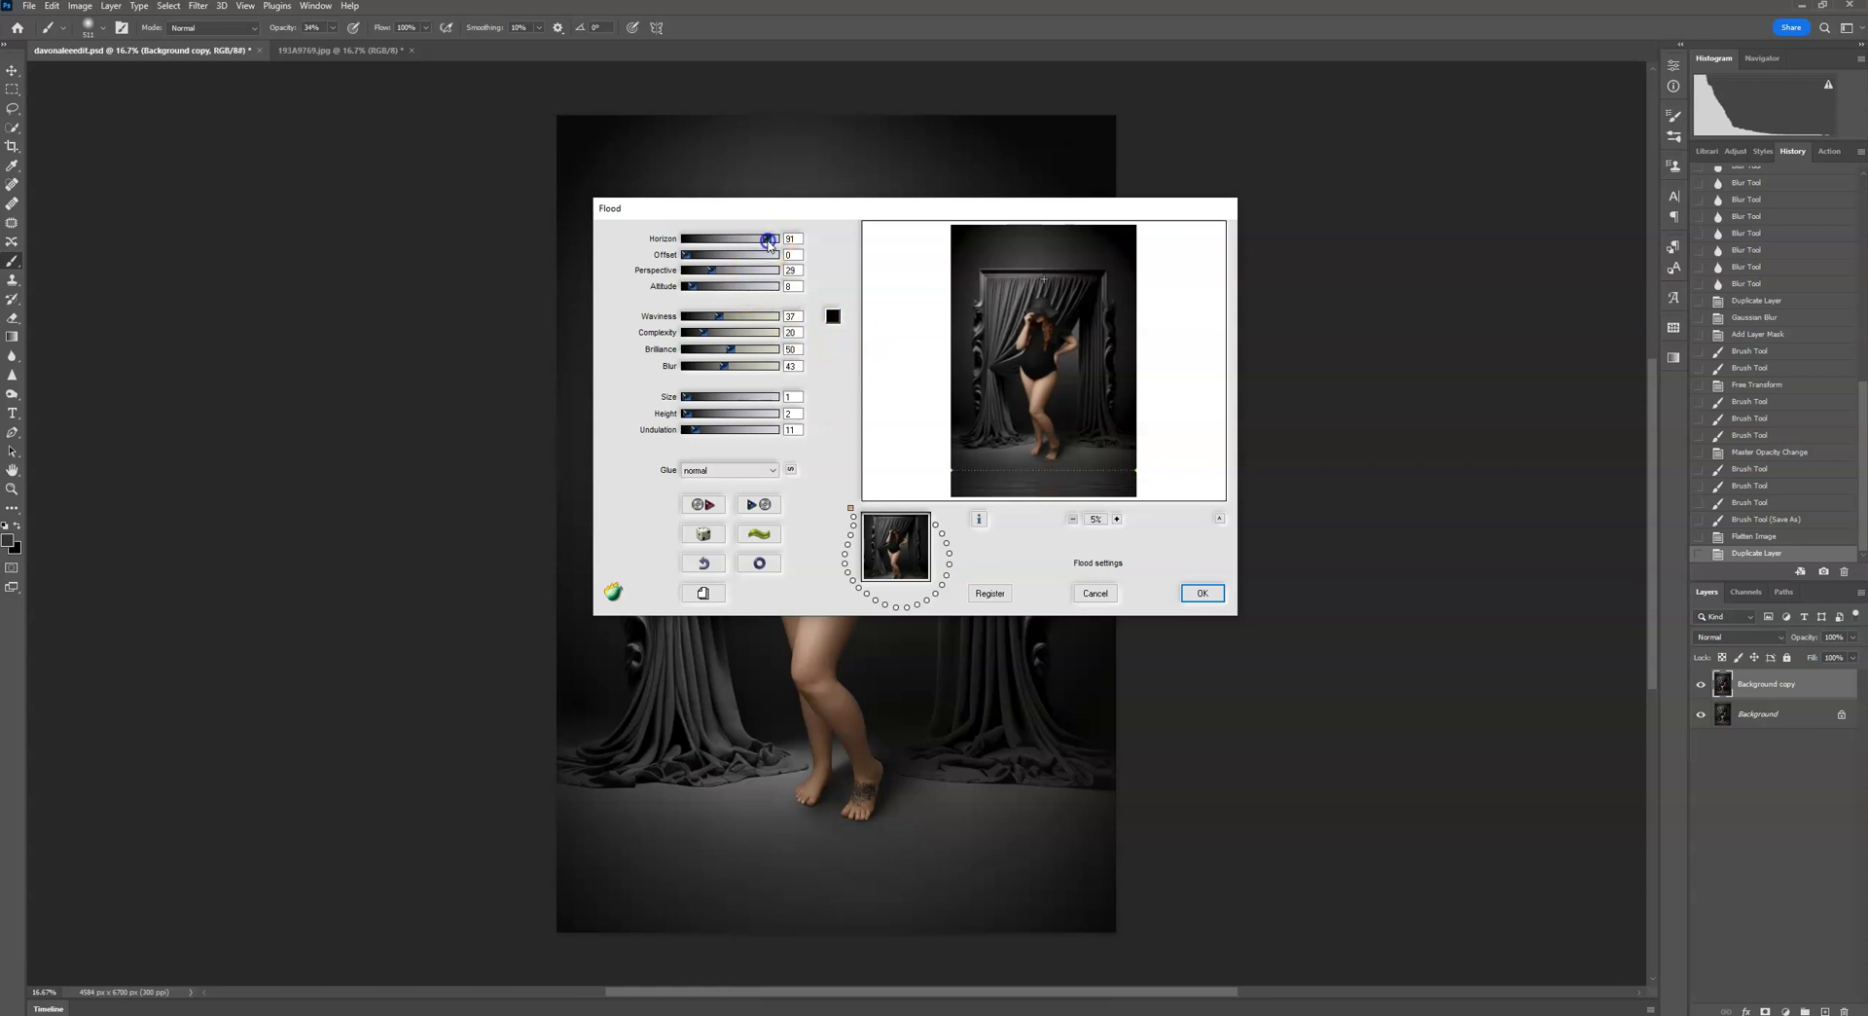
drag(768, 241, 763, 244)
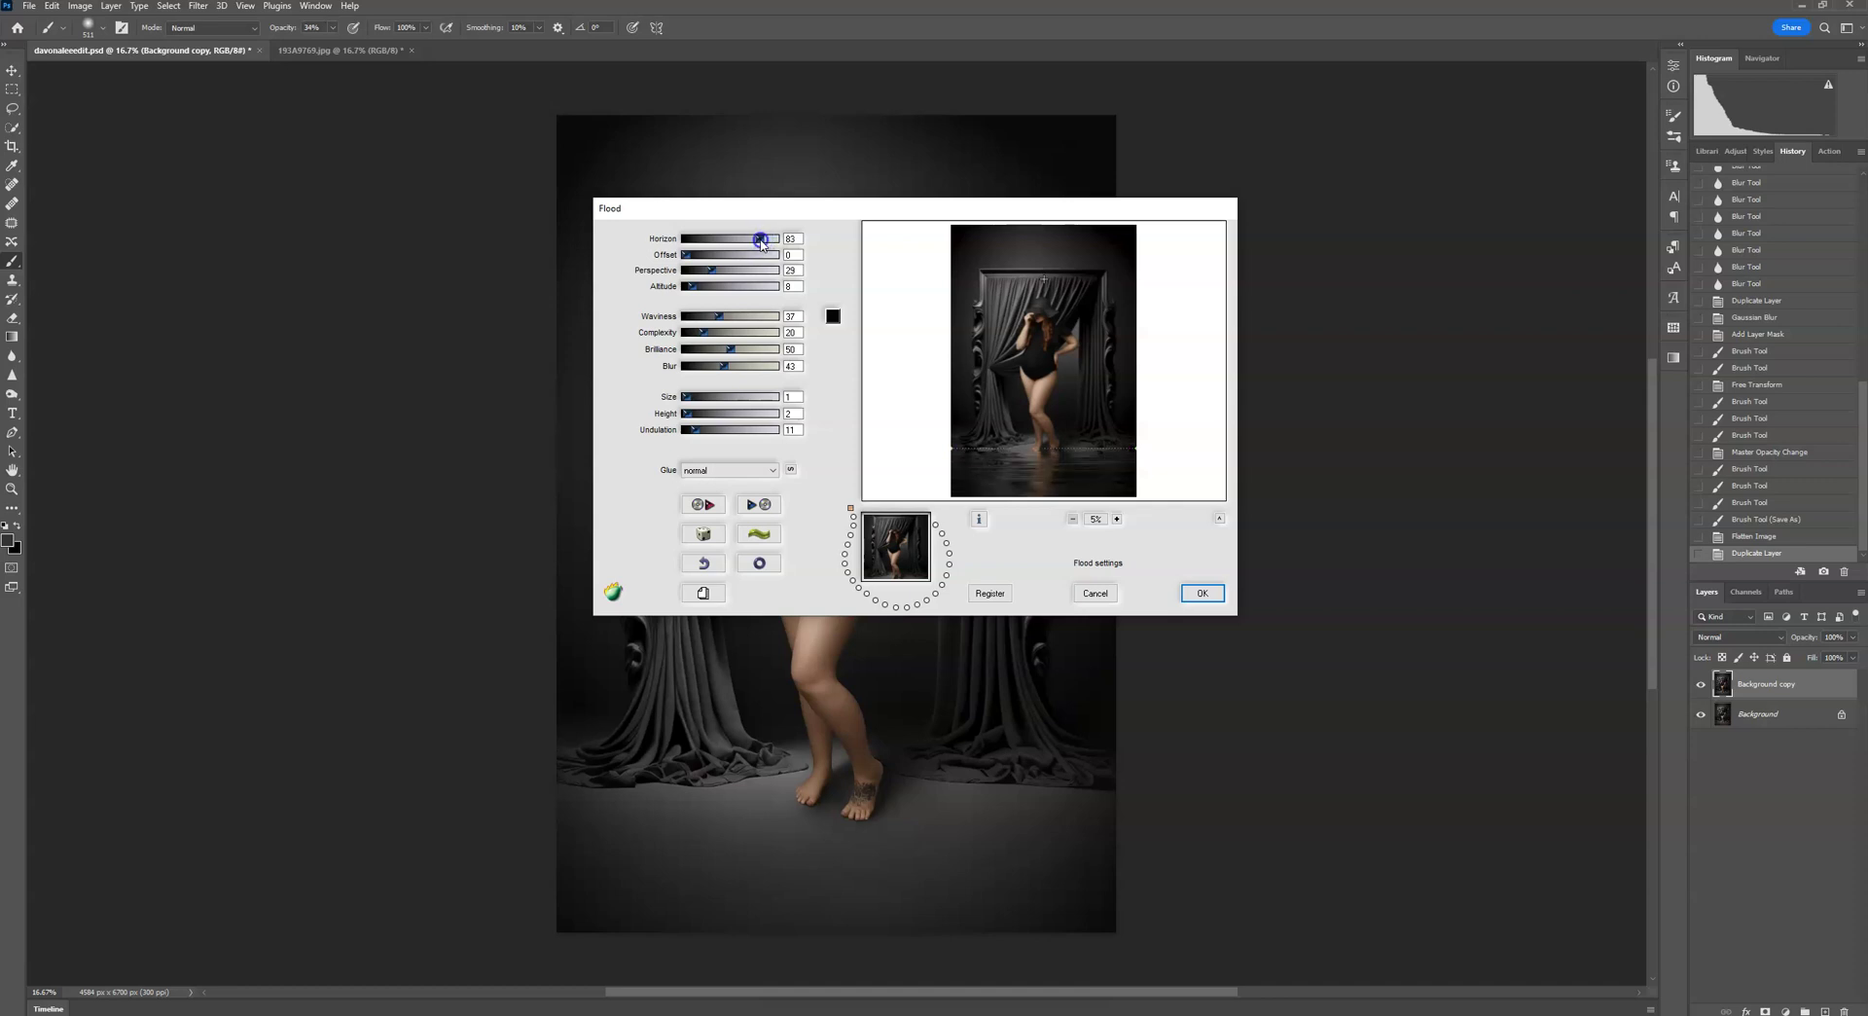
drag(763, 245, 764, 244)
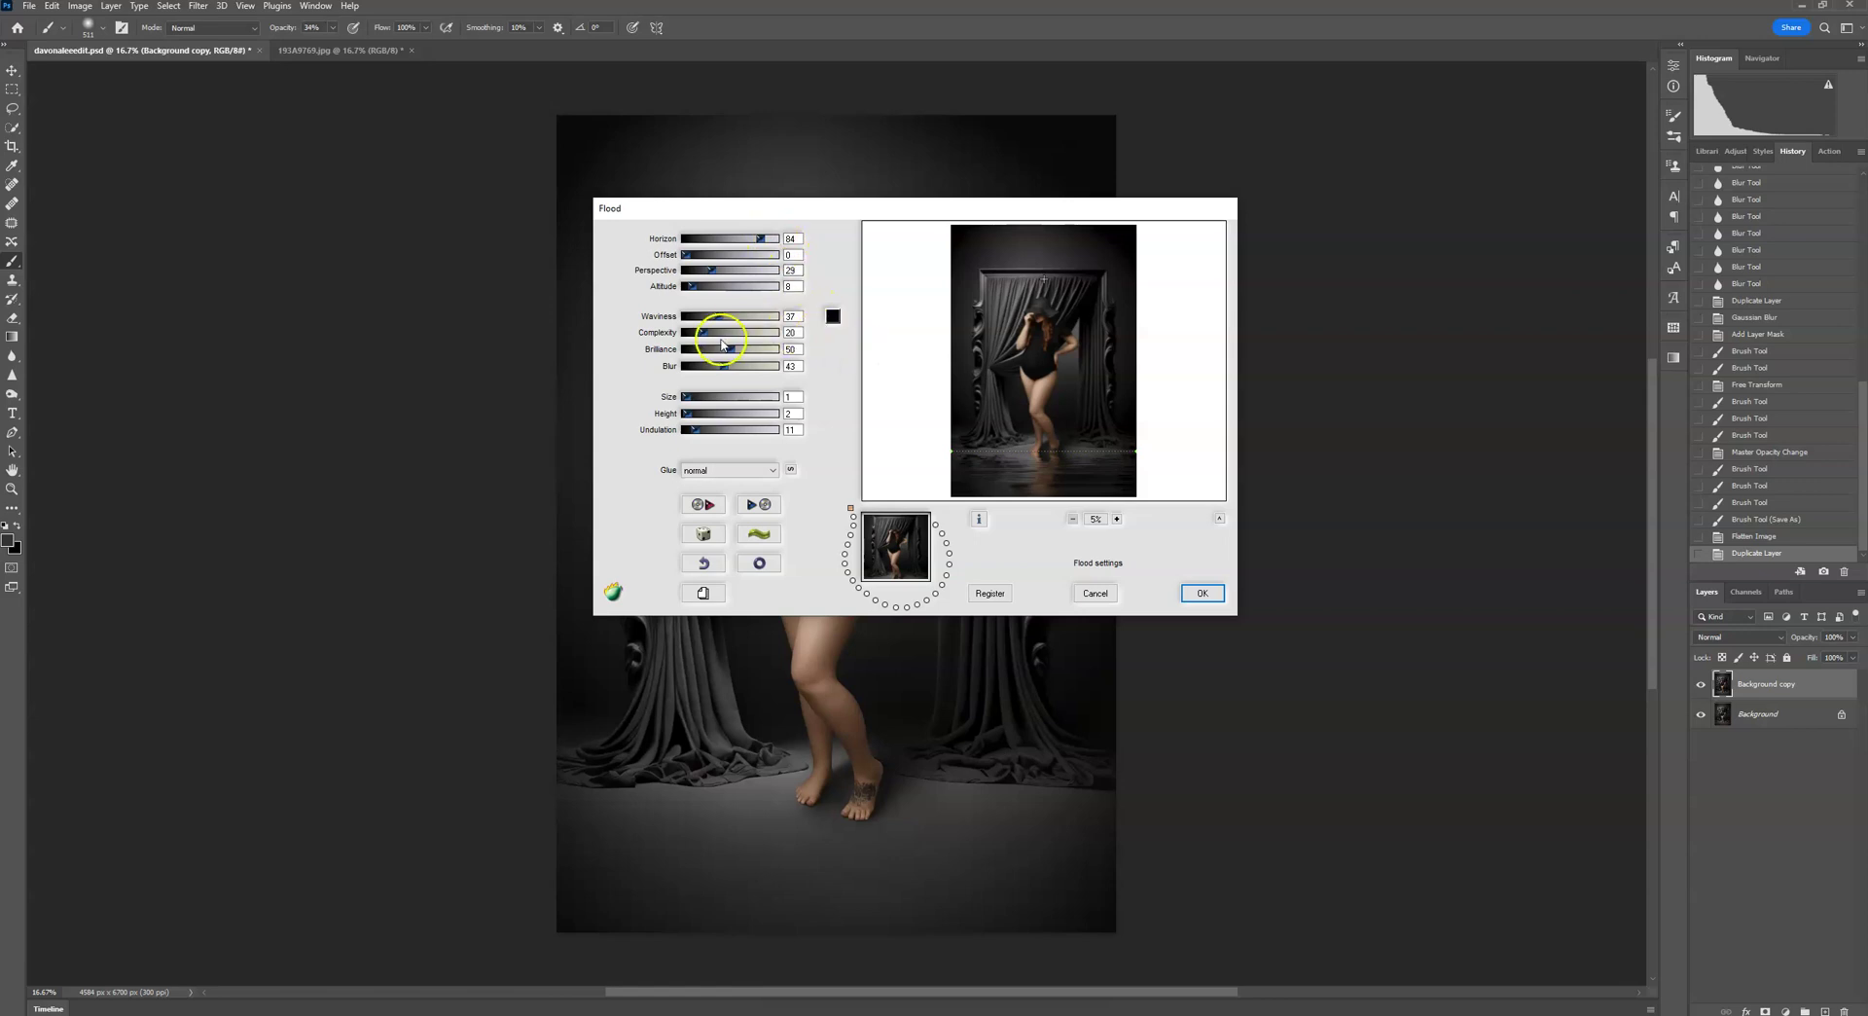
Set Waviness 48, Complexity 39, Brilliance 36, Blur 15, Perspective 12 and Altitude 19.
mouse_move(704, 317)
mouse_down()
mouse_move(730, 318)
mouse_move(694, 334)
mouse_up()
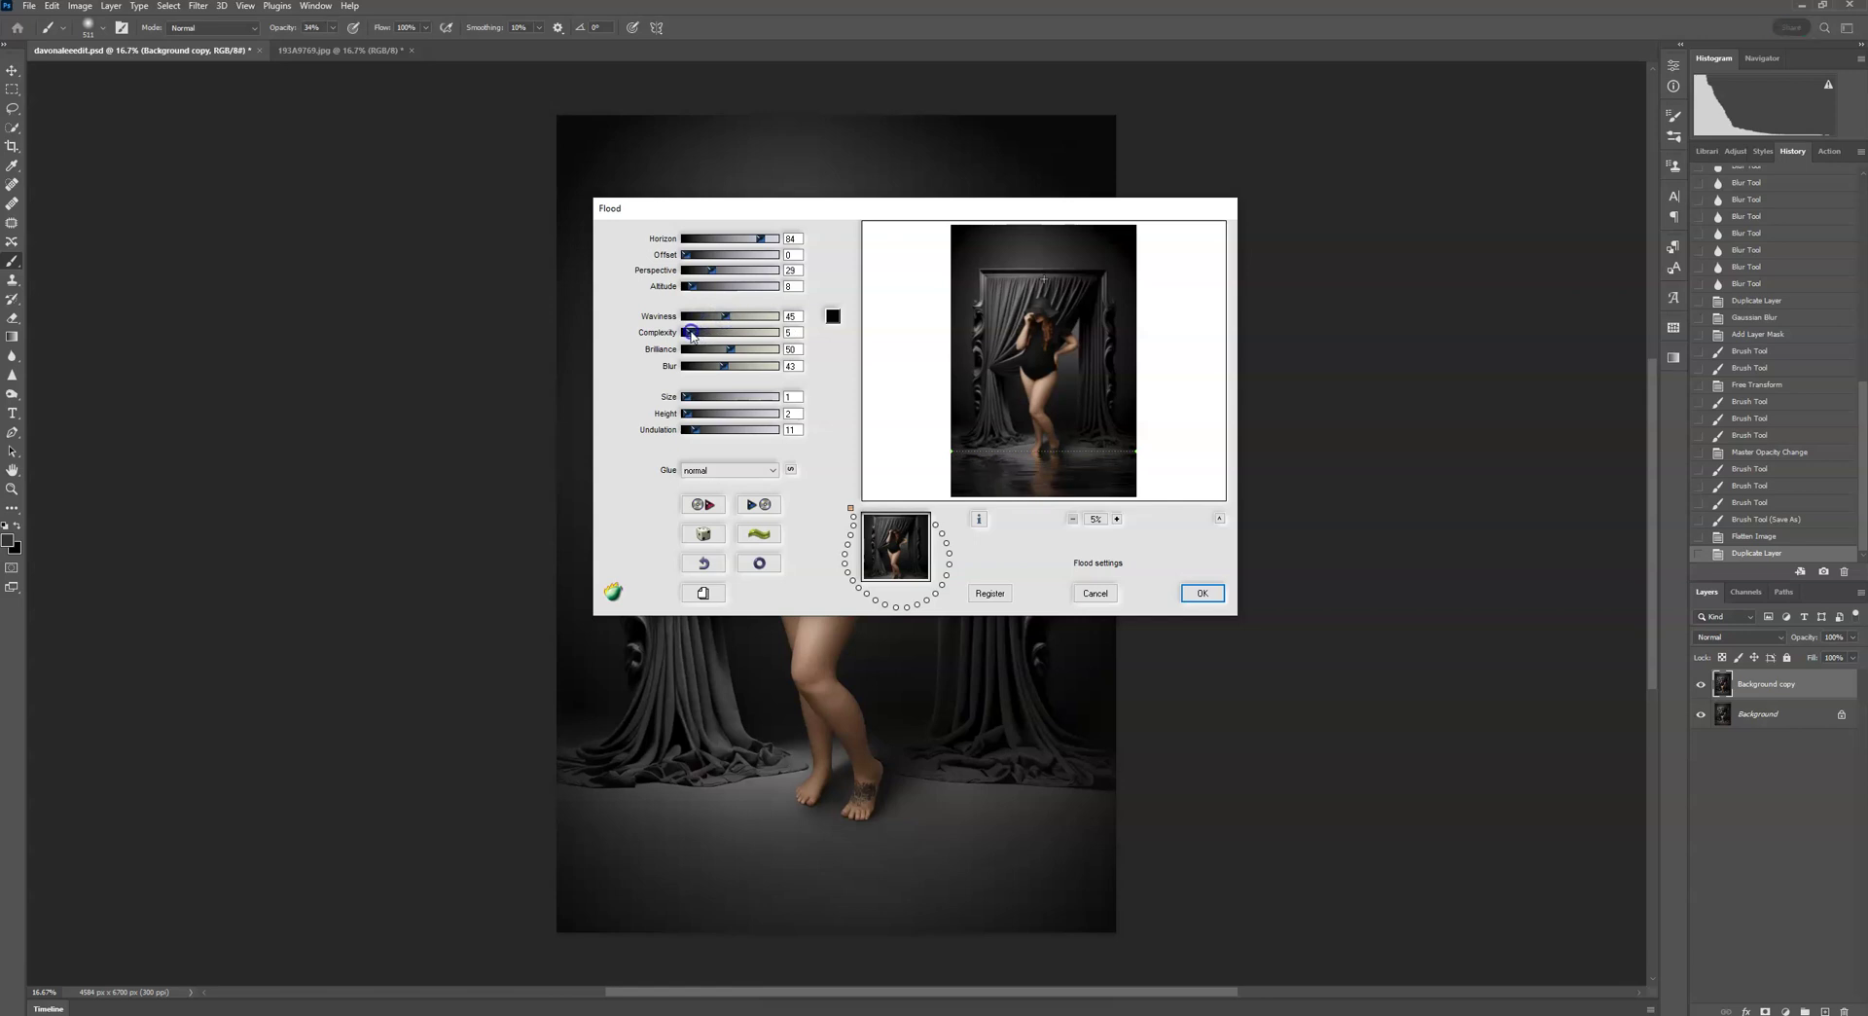
drag(707, 335, 720, 333)
click(718, 348)
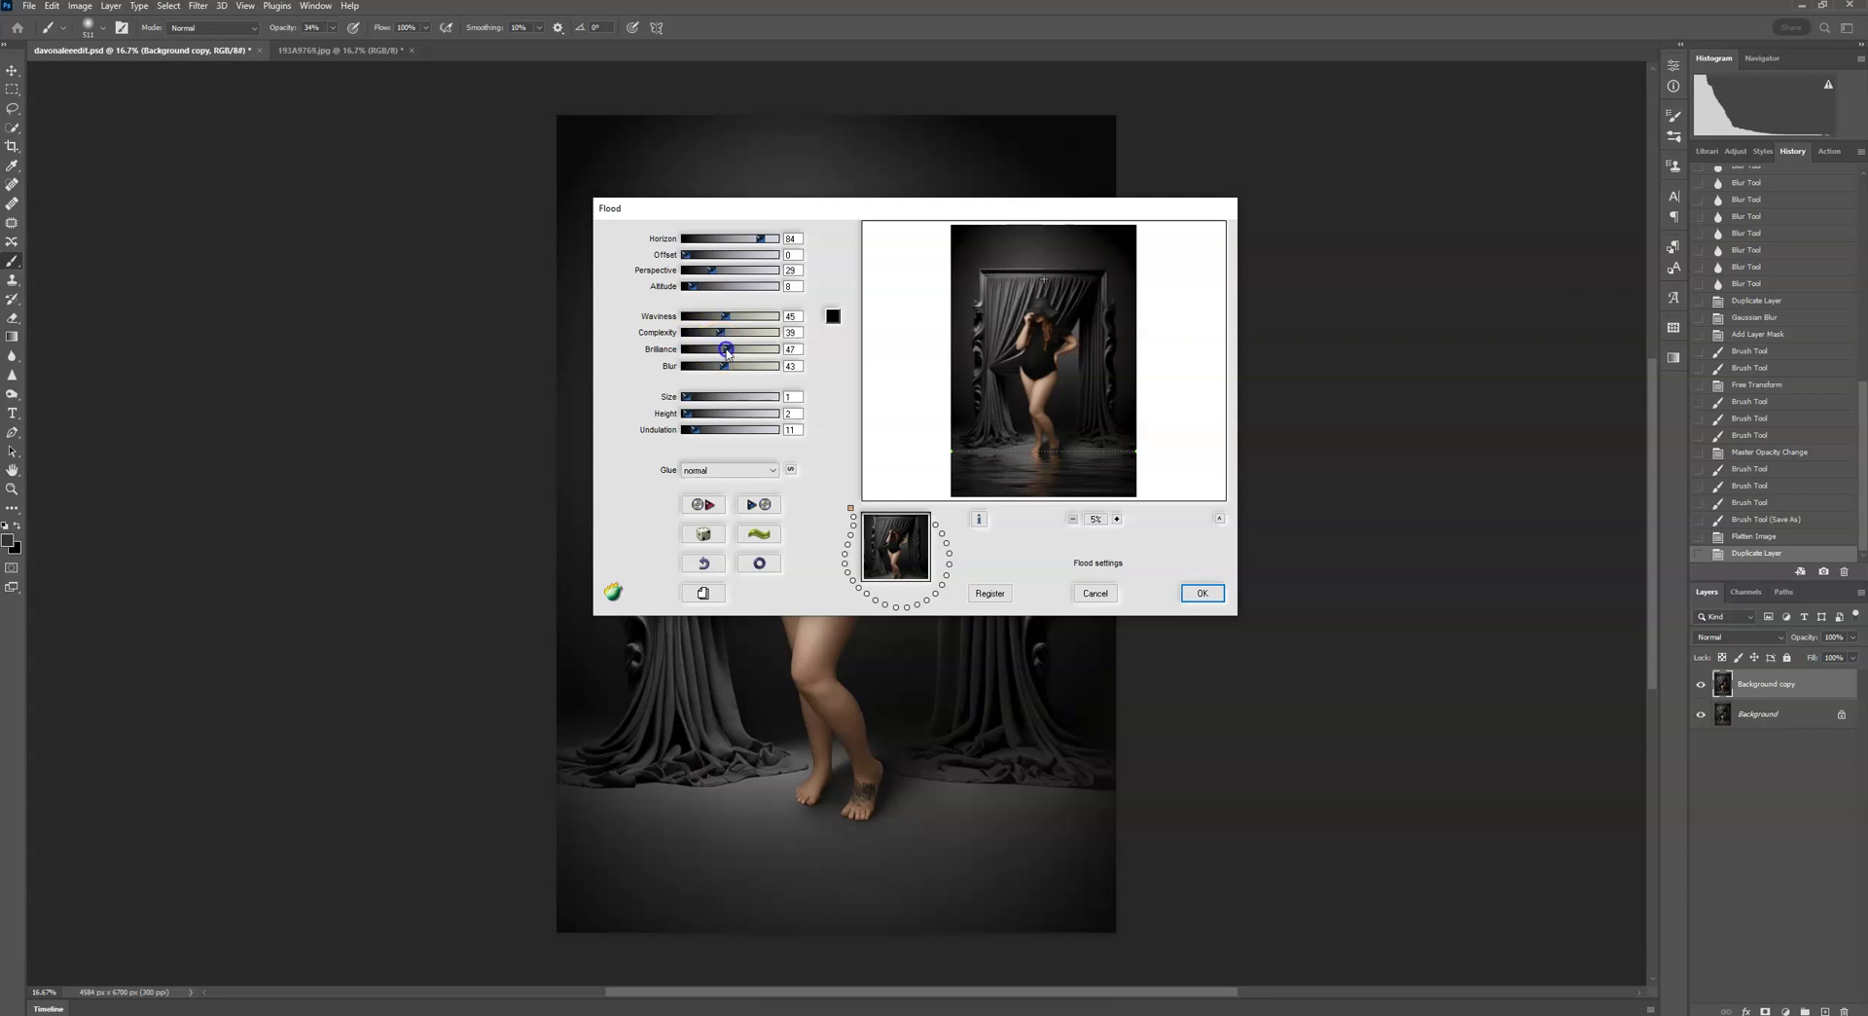
click(705, 367)
click(700, 367)
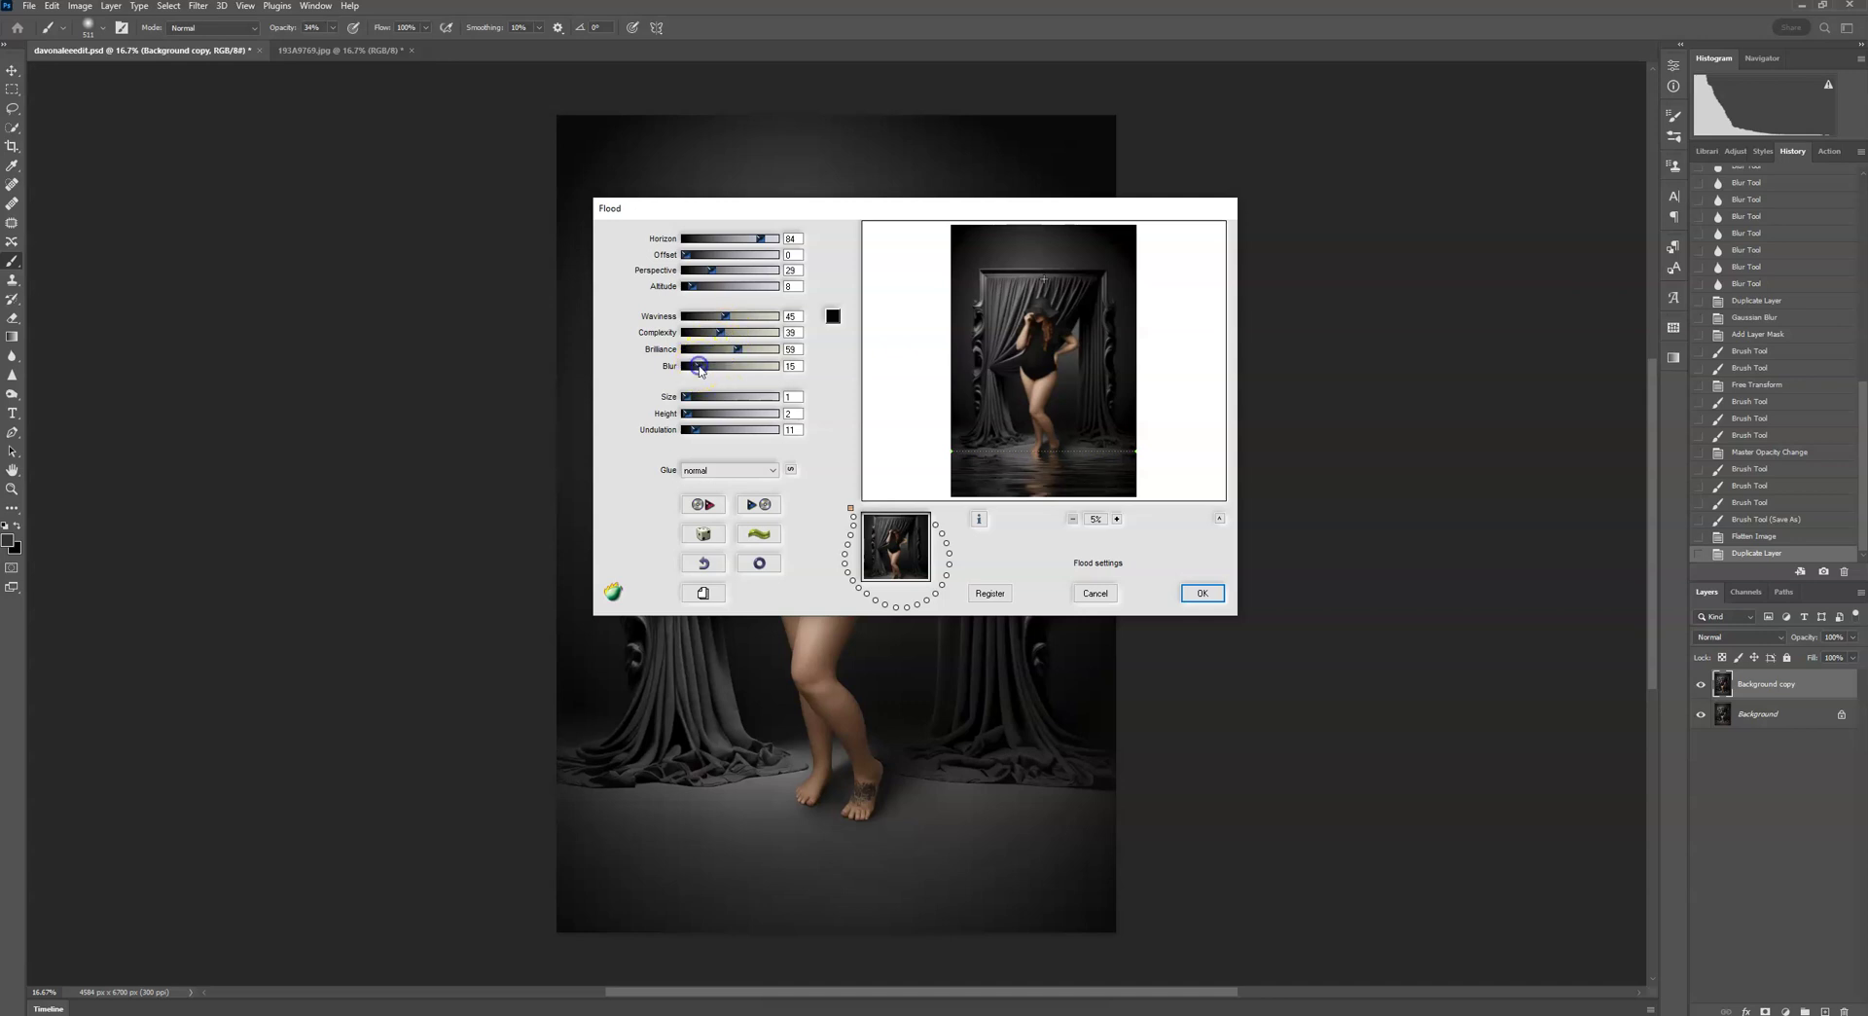
click(697, 272)
click(703, 287)
Settle the Horizon back at 84 and apply Flood to Background copy.
click(730, 239)
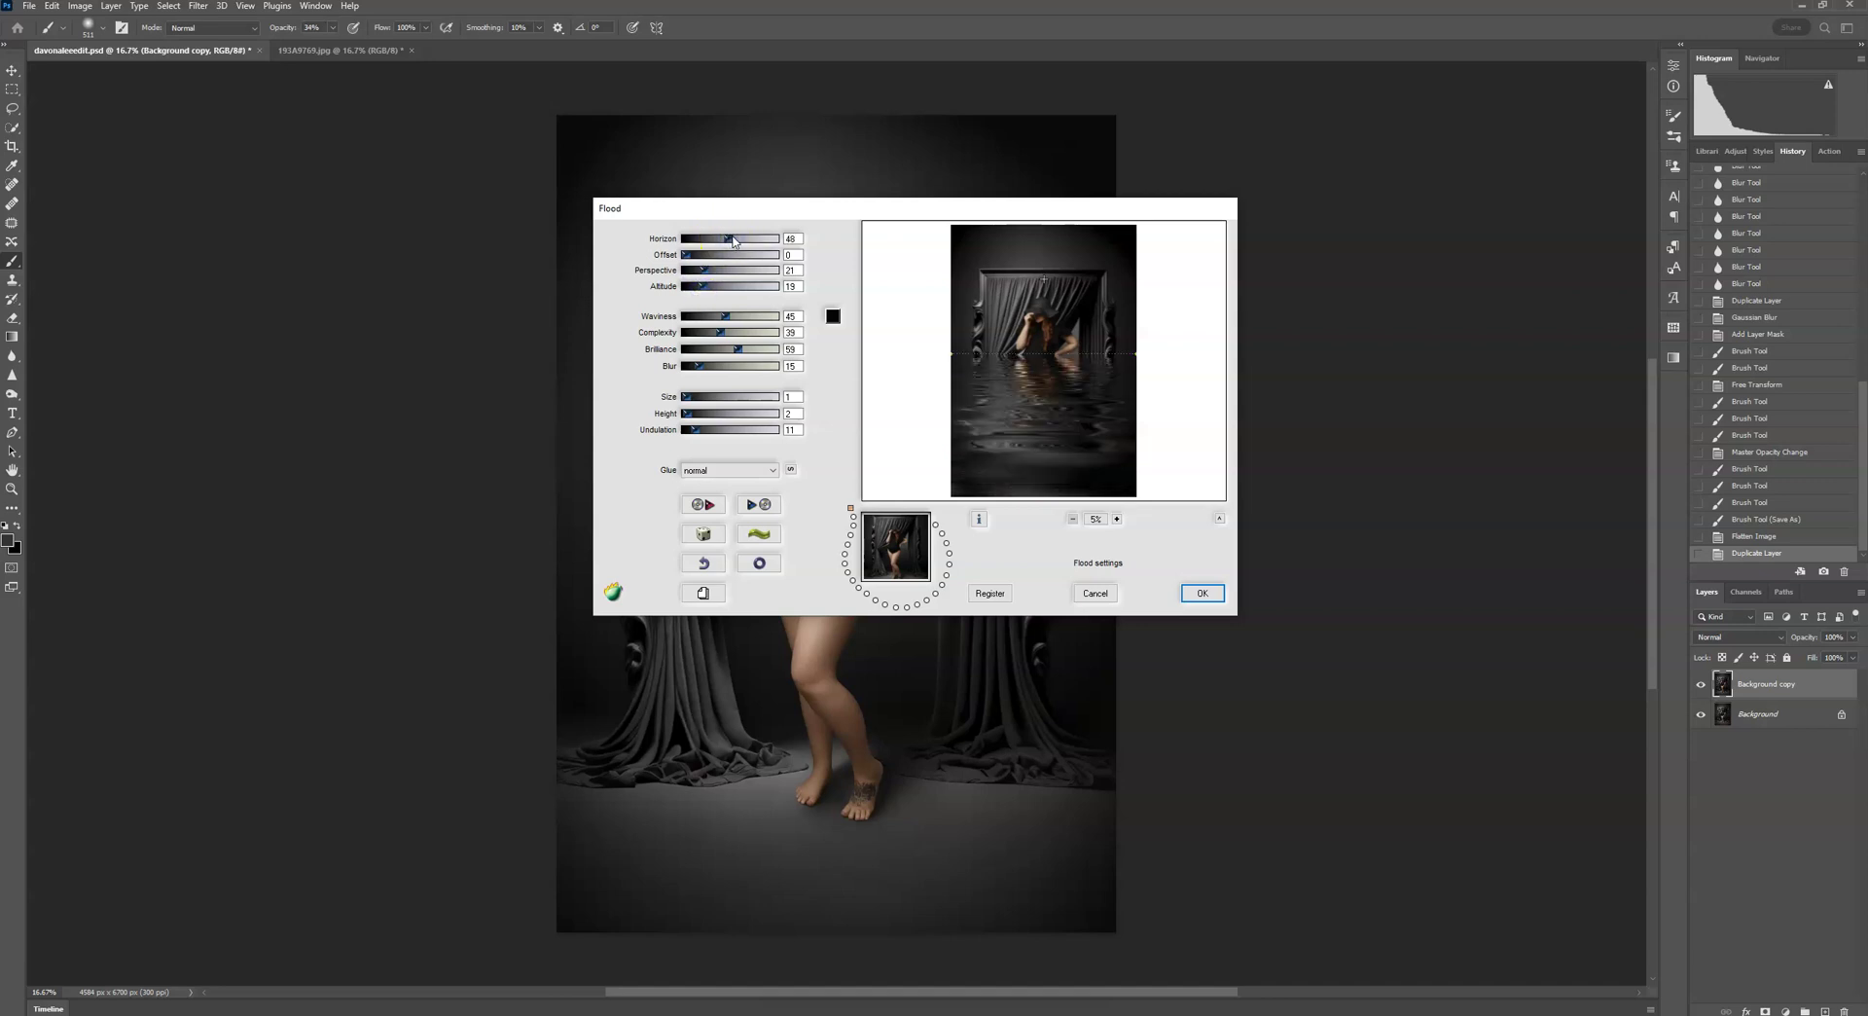
click(747, 239)
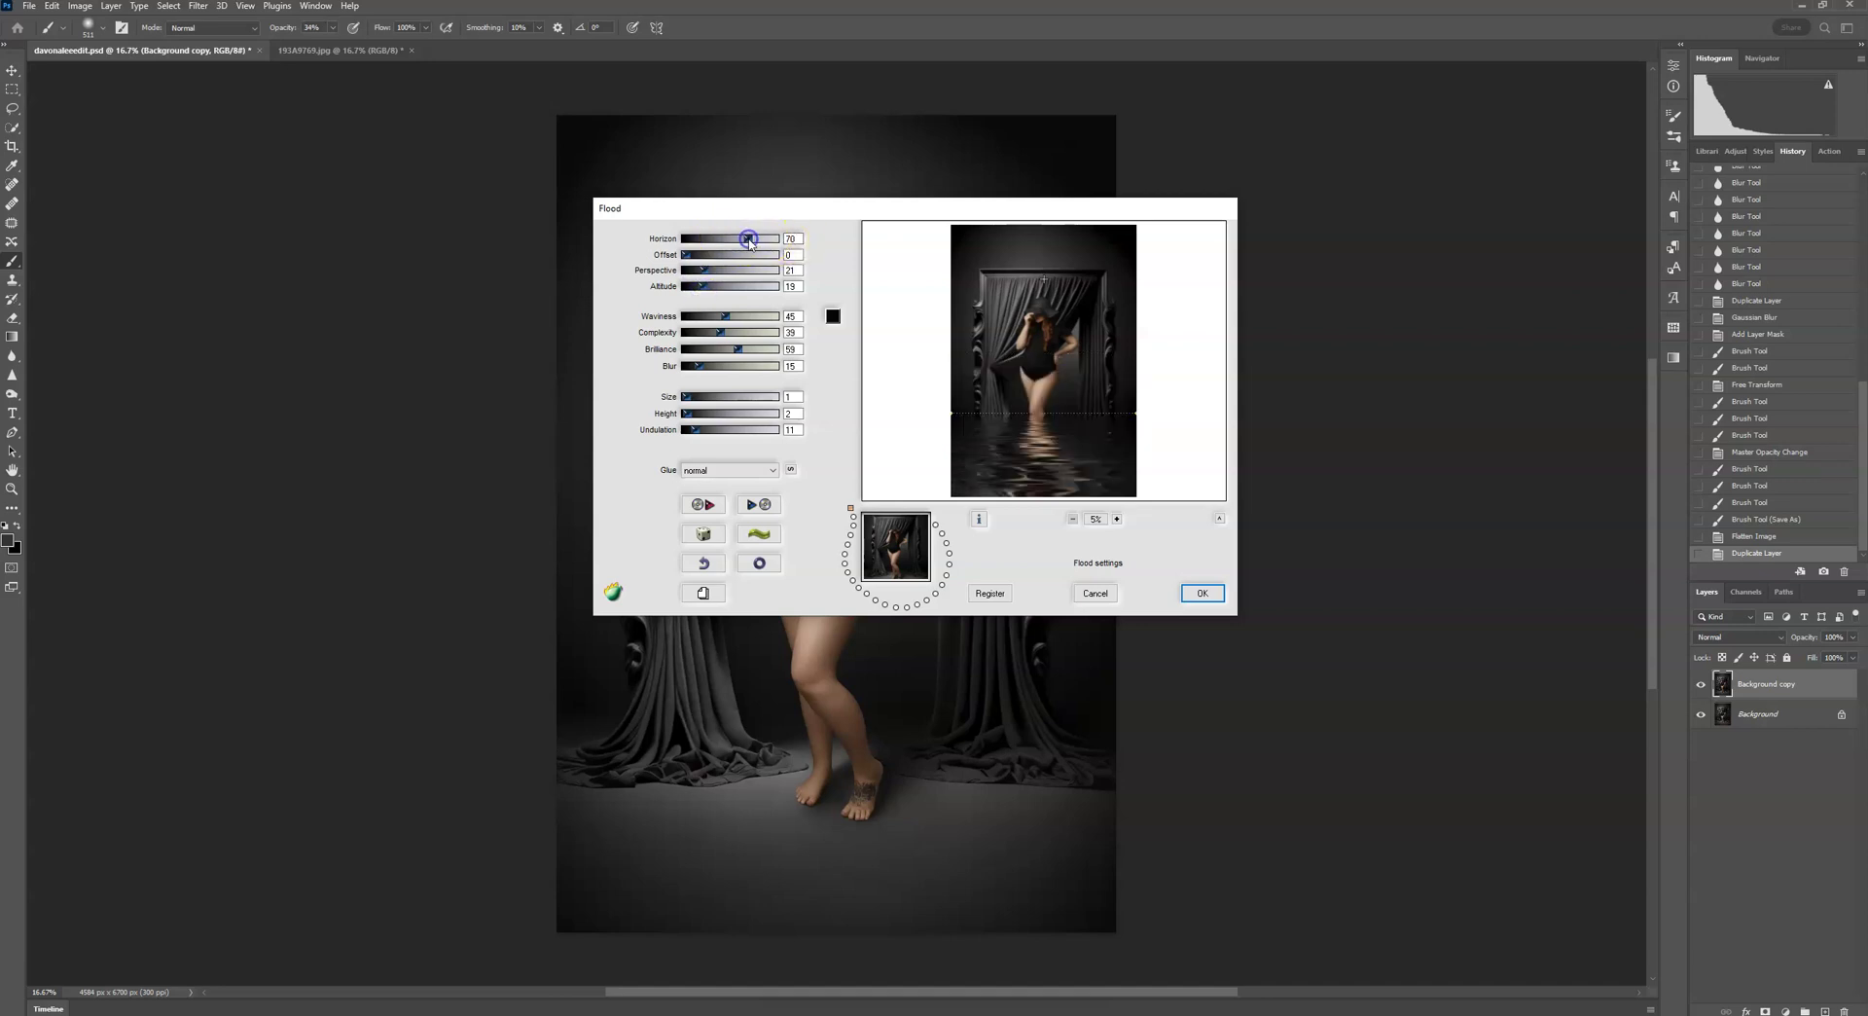
drag(759, 240, 763, 242)
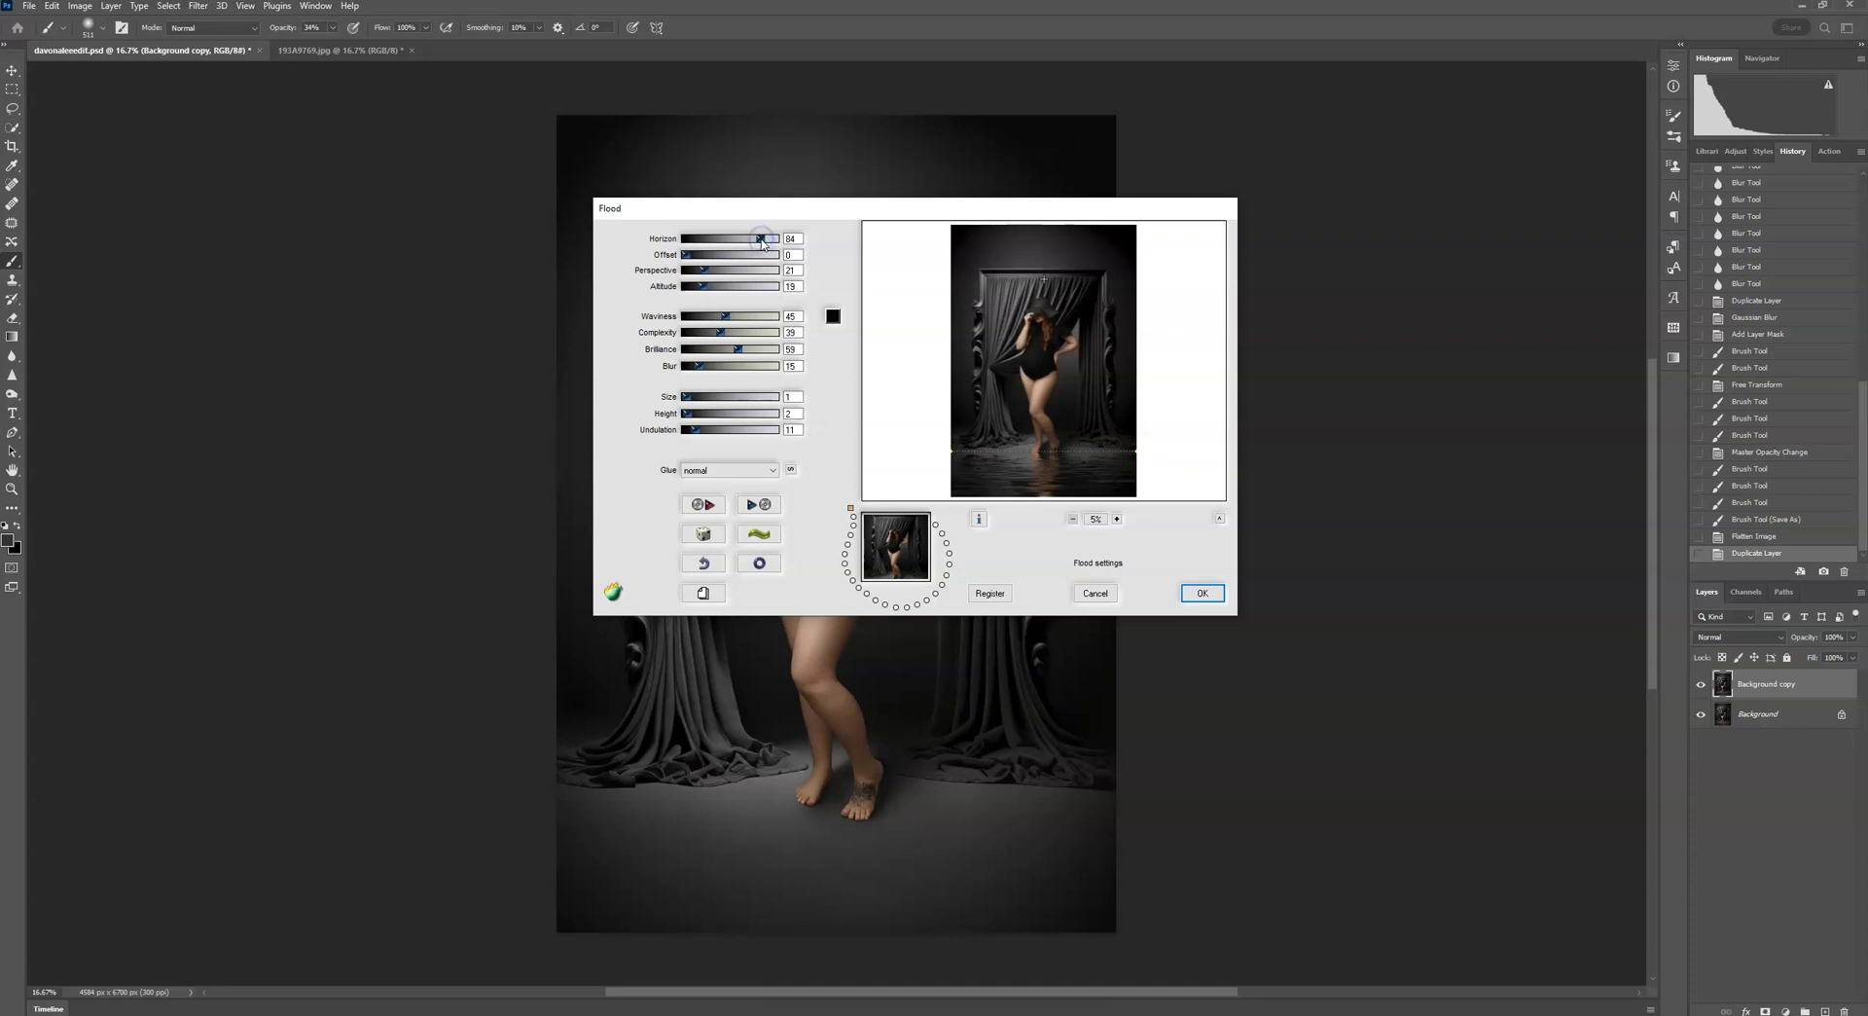
click(1203, 592)
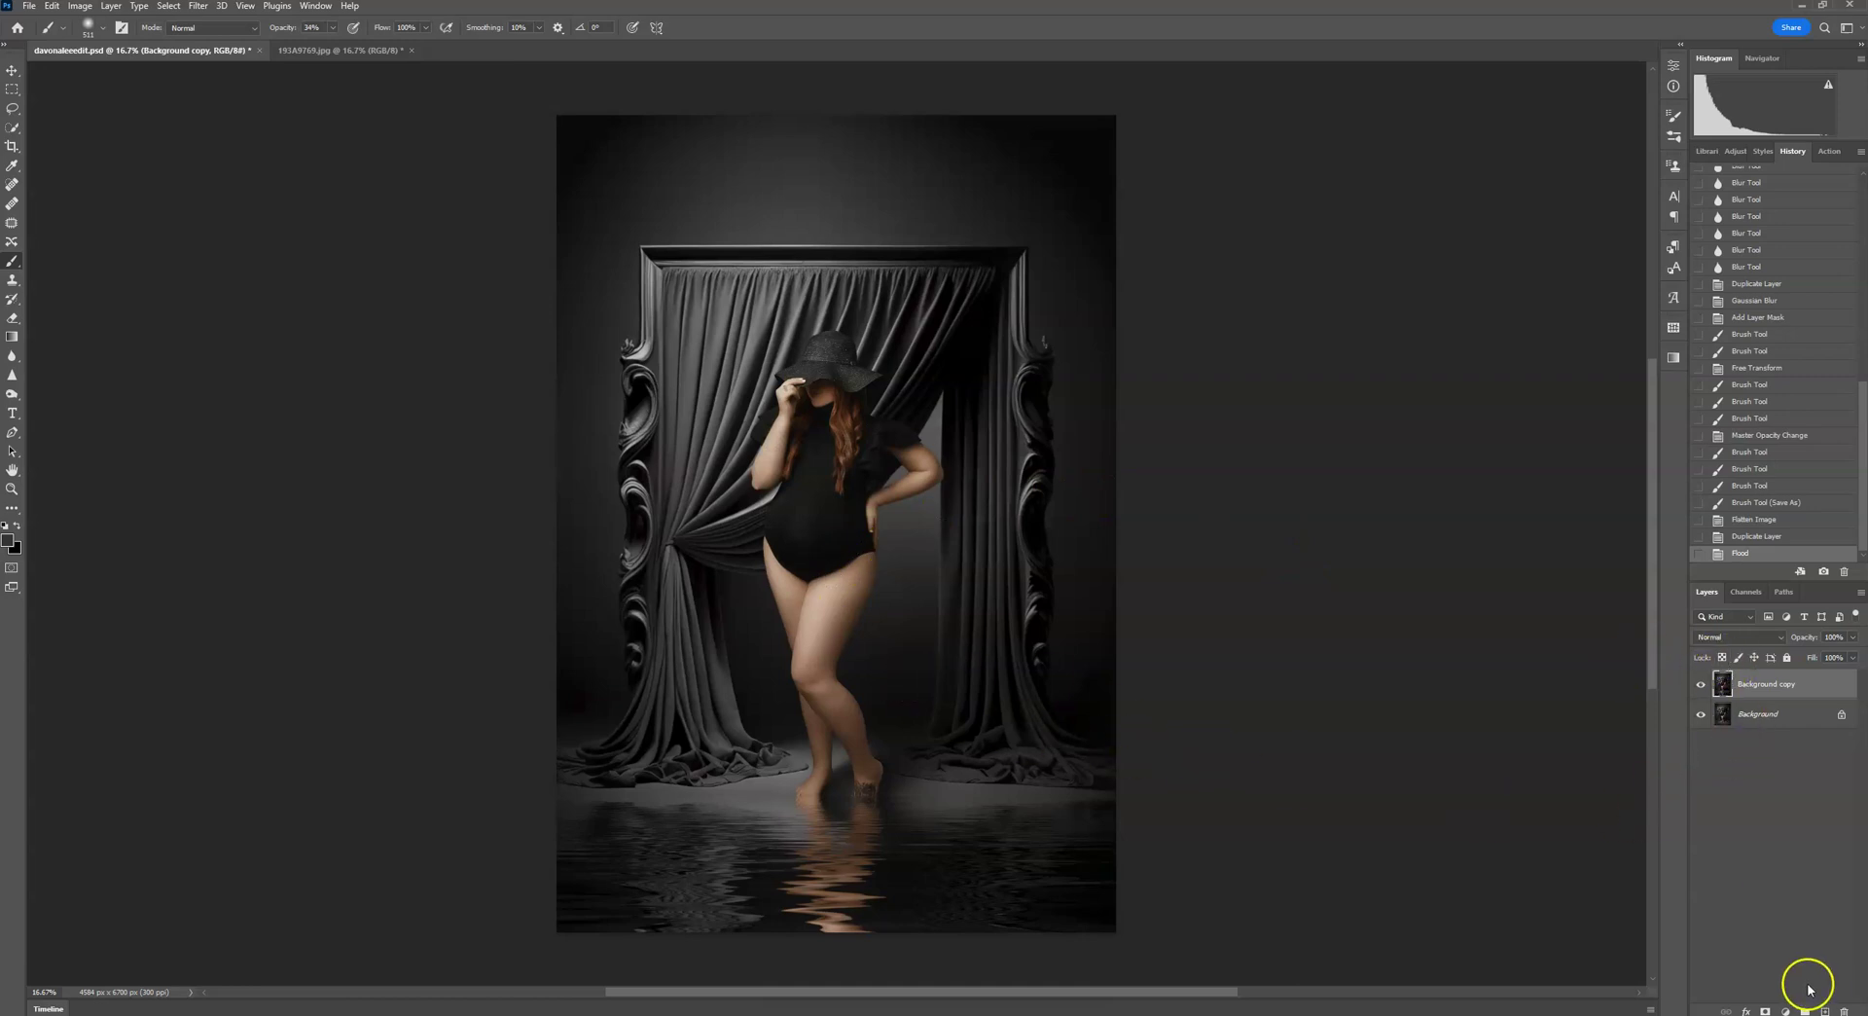
Add a layer mask to Background copy and set a 1102 px brush at 100% opacity.
click(1766, 1009)
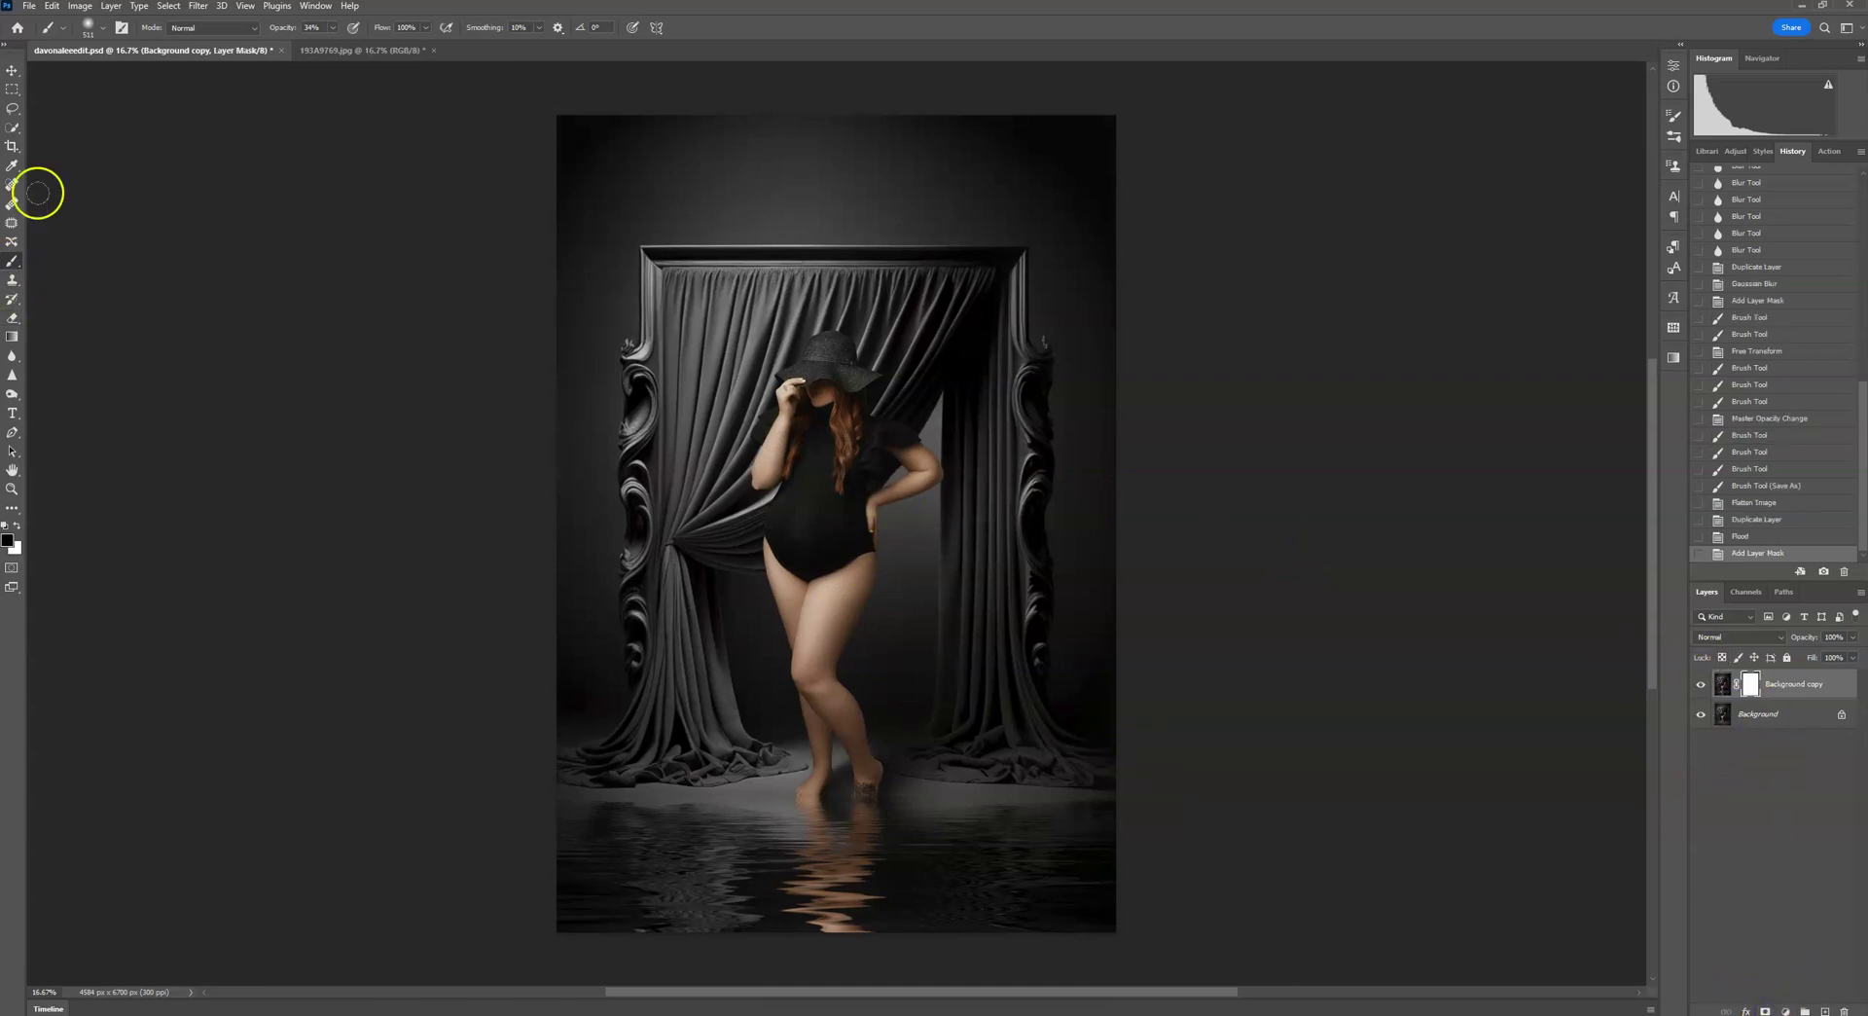
click(102, 28)
drag(154, 74, 164, 75)
click(808, 49)
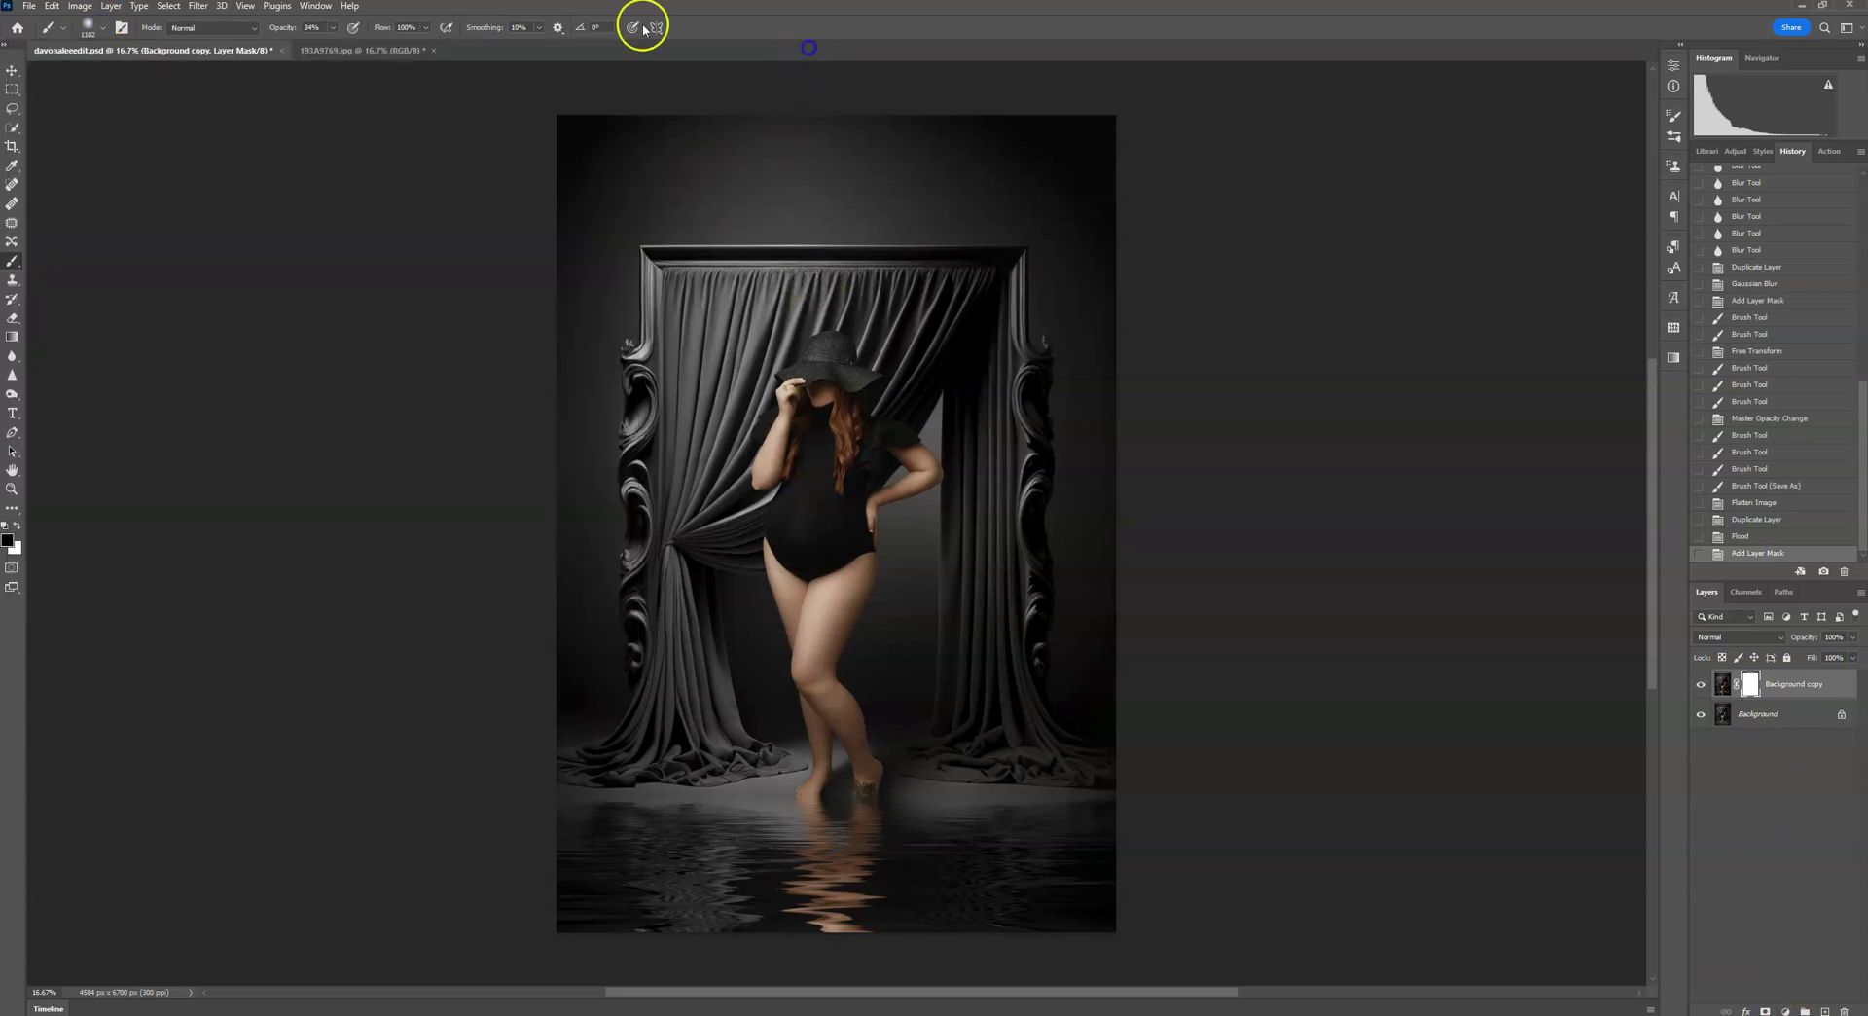
click(330, 27)
mouse_move(334, 44)
mouse_down()
mouse_move(516, 55)
mouse_move(934, 809)
mouse_move(827, 759)
mouse_up()
Mask out the reflection around the feet, shin and both curtain bases.
click(829, 760)
click(843, 770)
click(843, 770)
click(837, 774)
click(847, 778)
click(840, 769)
click(973, 741)
click(976, 739)
click(976, 740)
click(947, 749)
click(972, 747)
click(980, 751)
click(984, 749)
click(838, 763)
click(834, 765)
click(786, 751)
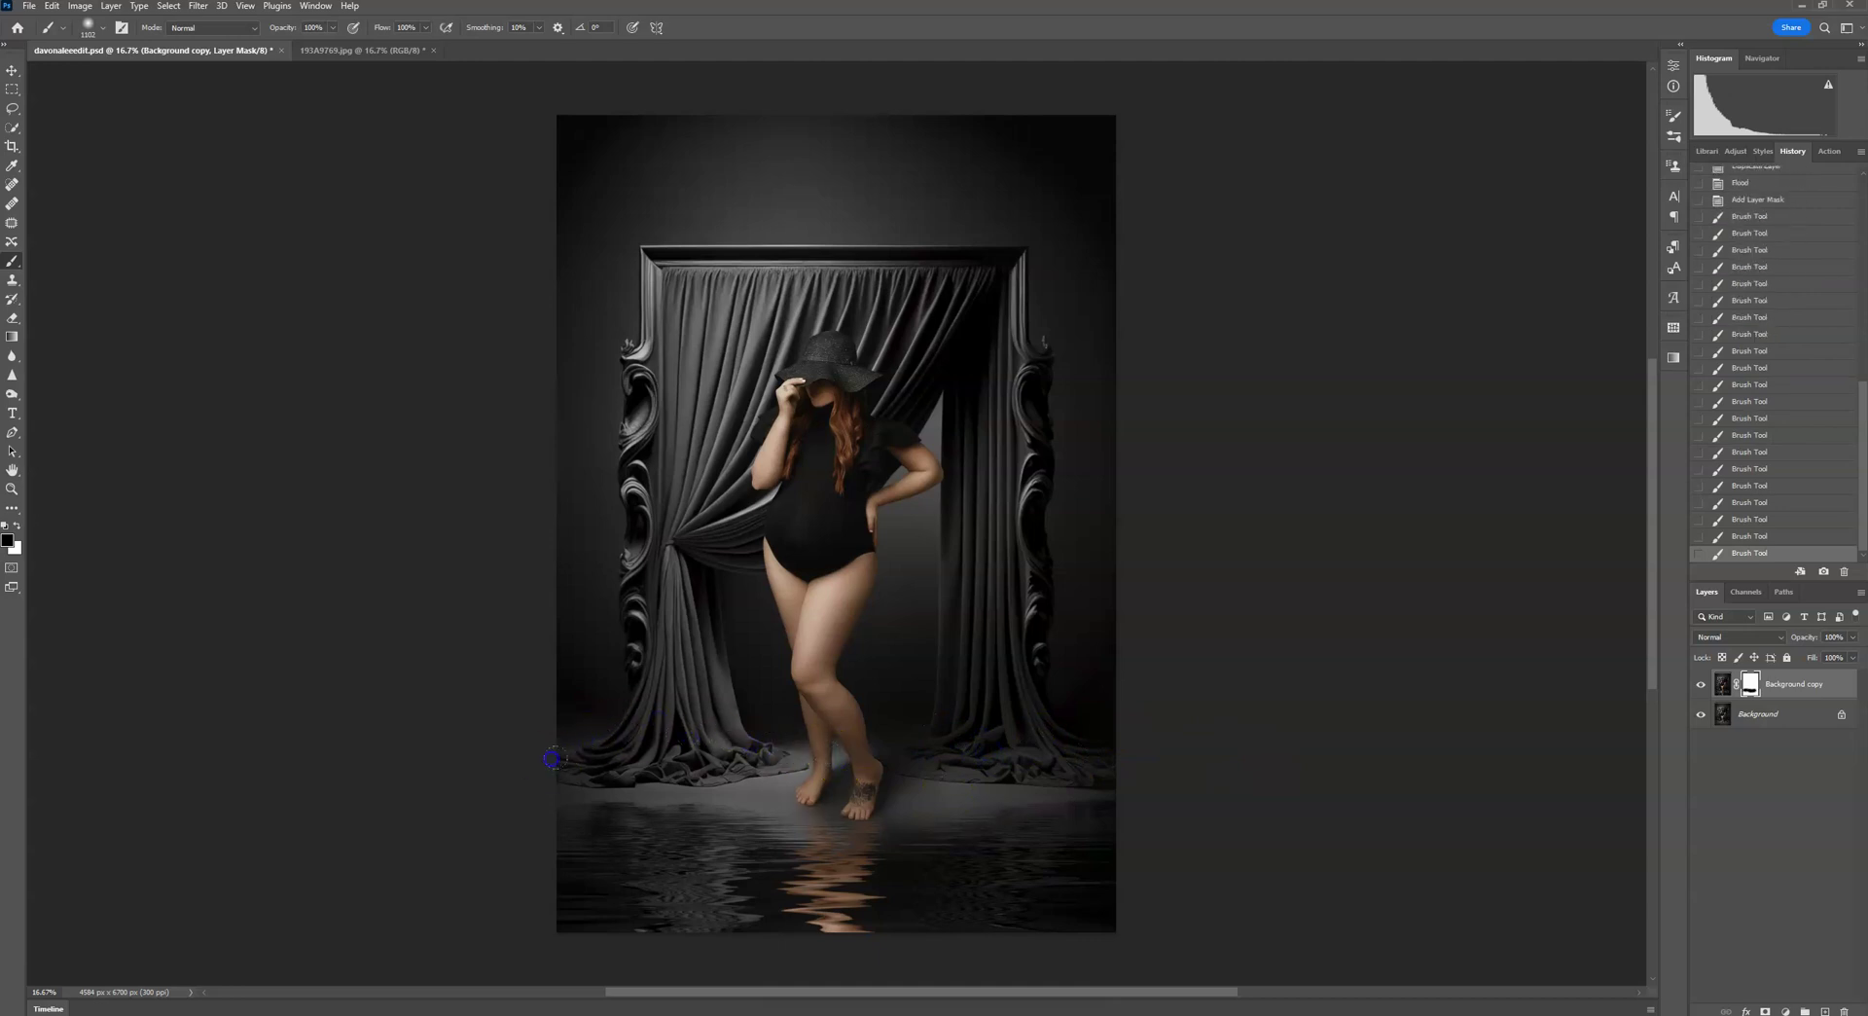
click(709, 755)
click(832, 745)
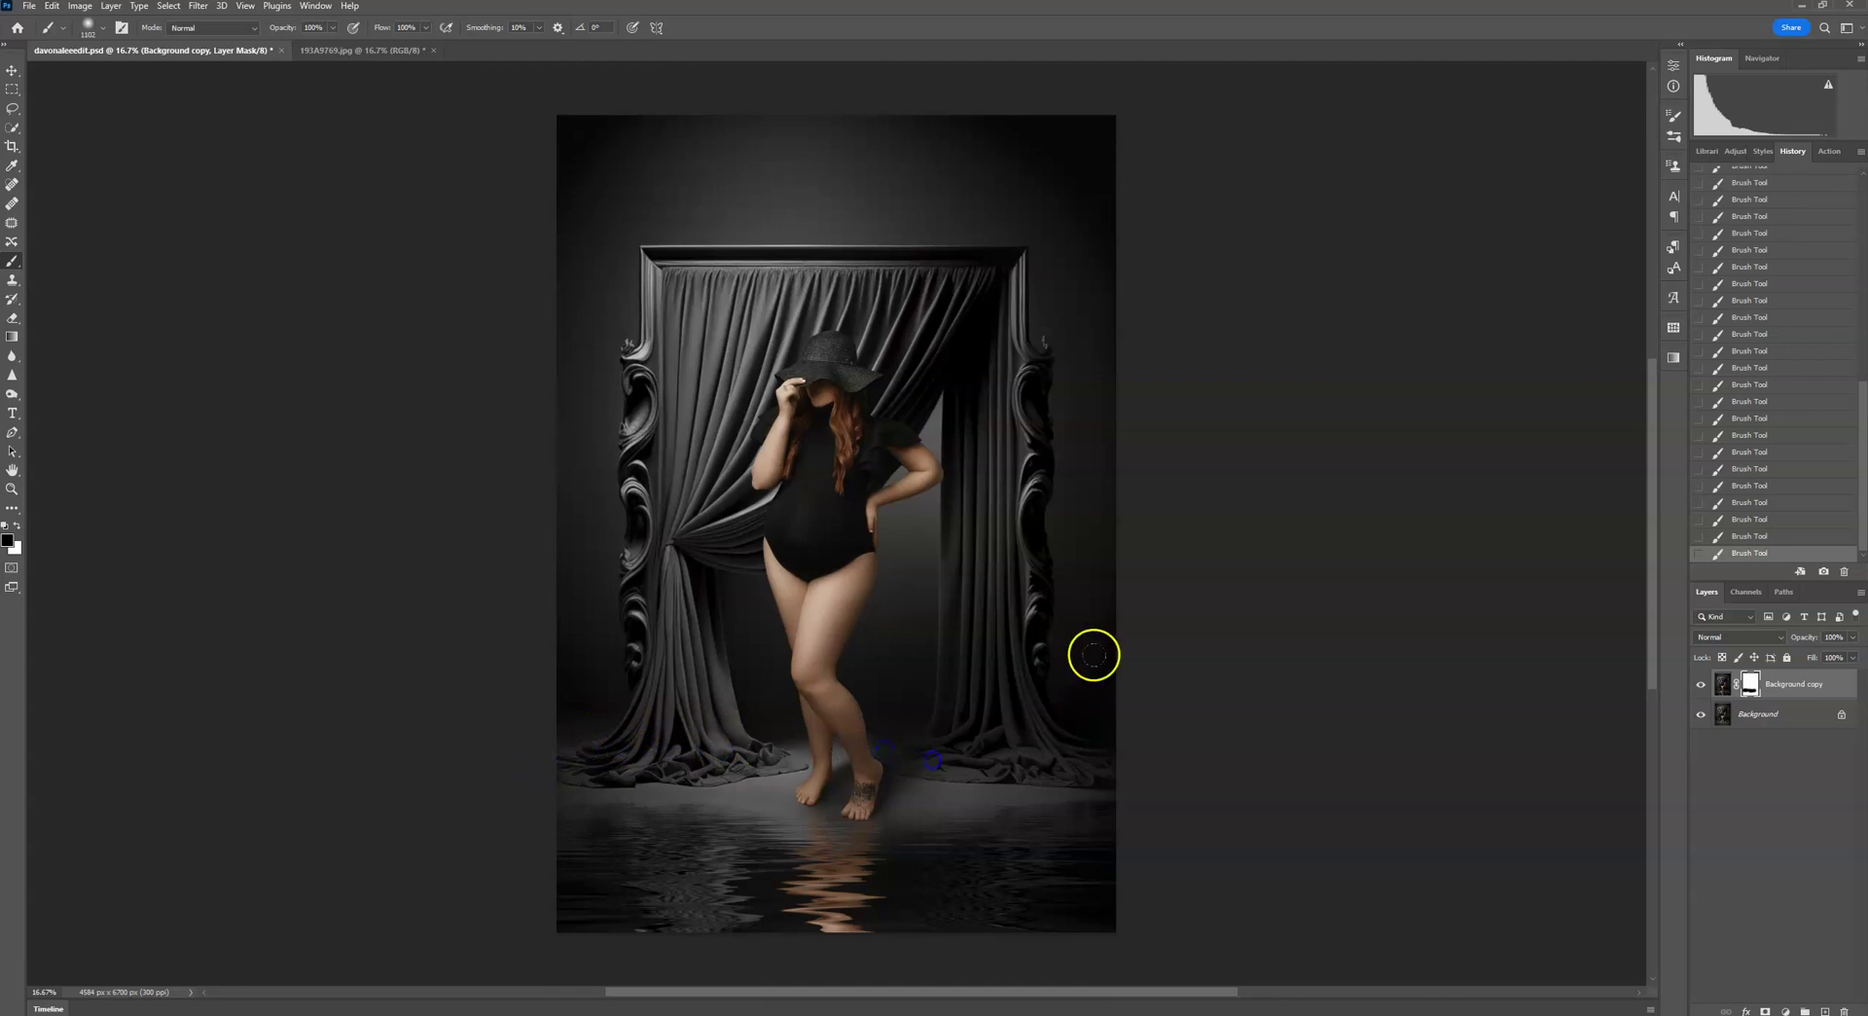
Zoom in on the feet and shrink the brush to 47 px.
key(ctrl+plus)
key(ctrl+plus)
key(ctrl+plus)
key(ctrl+plus)
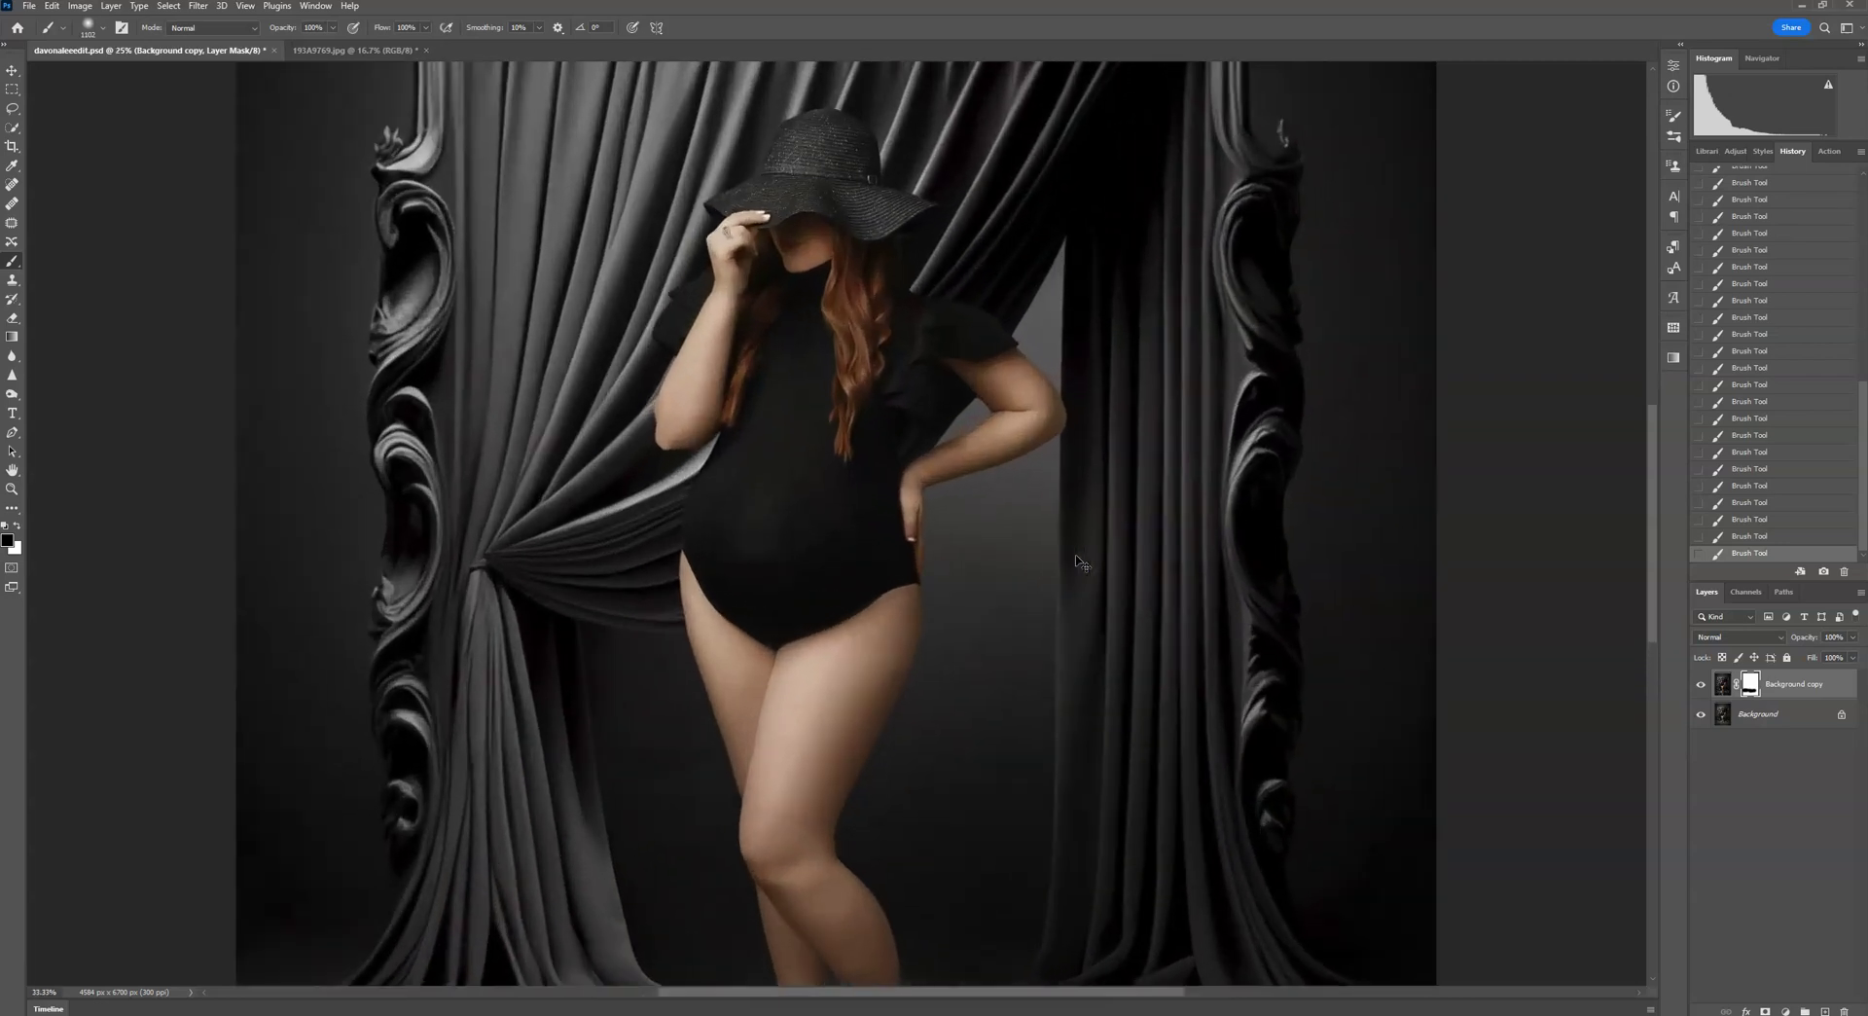
scroll(839, 732, down, 10)
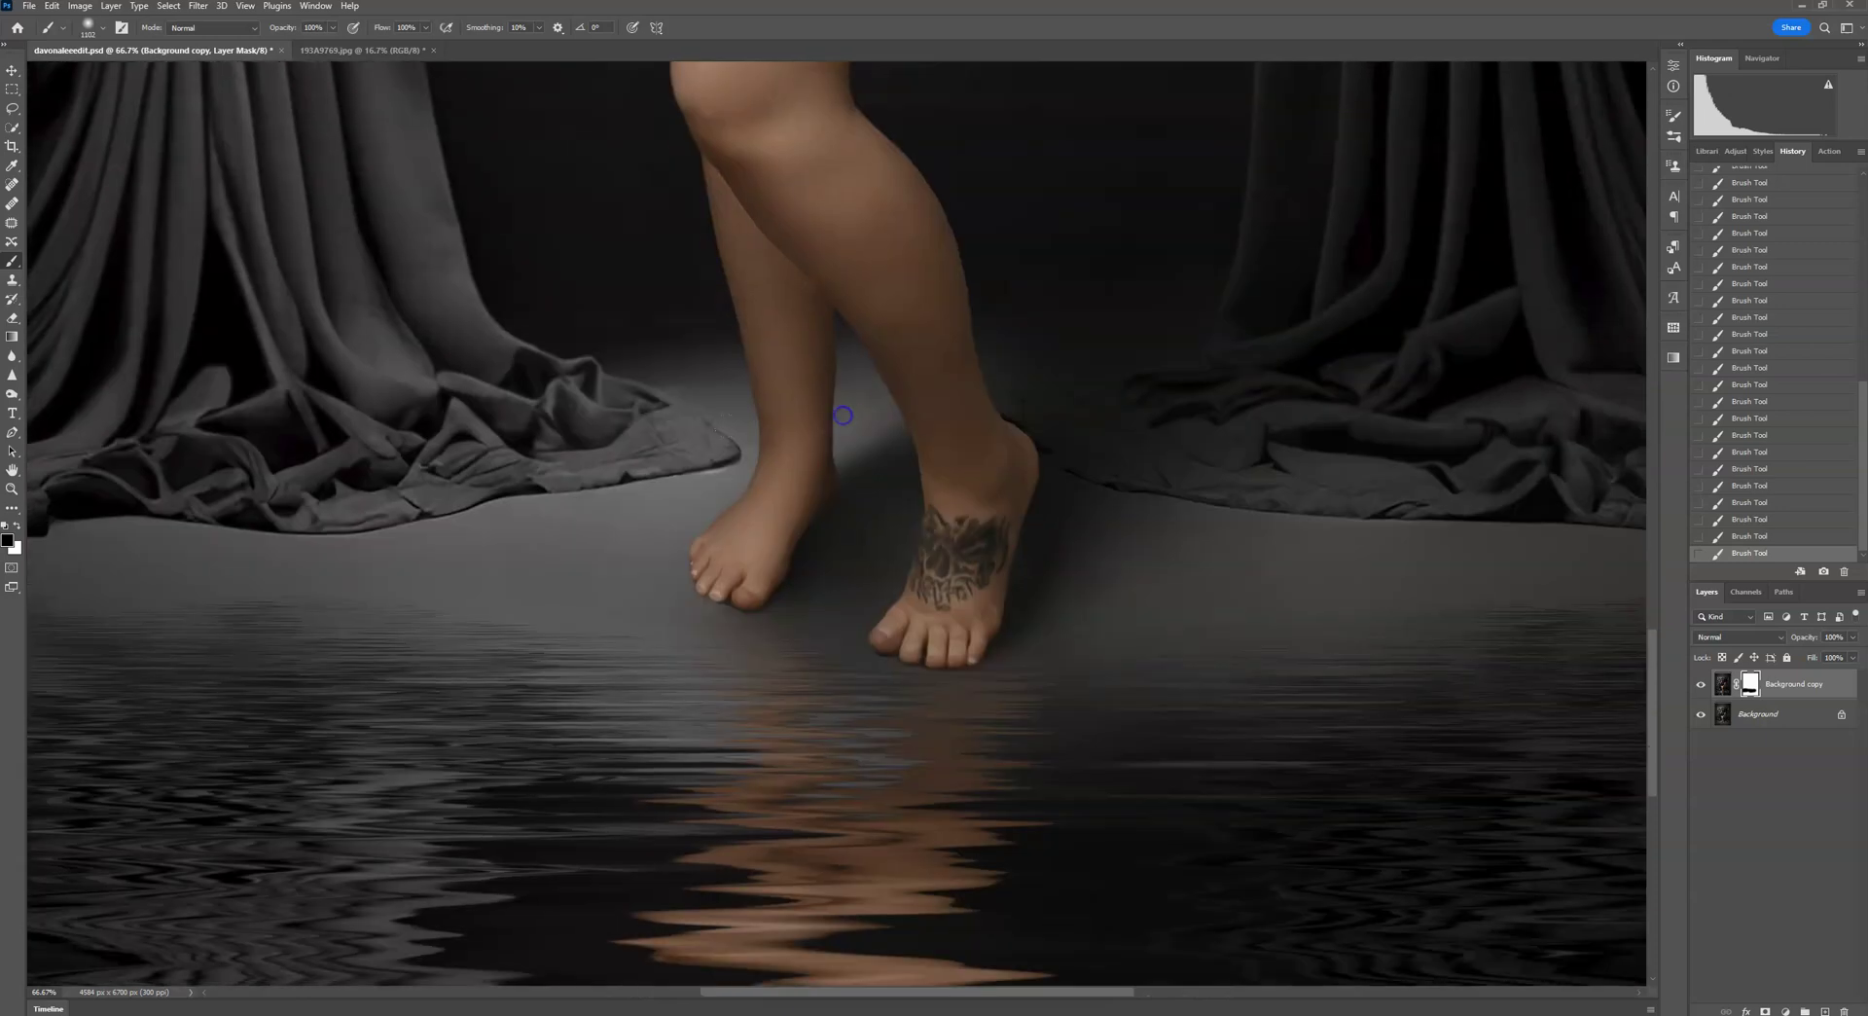
click(86, 29)
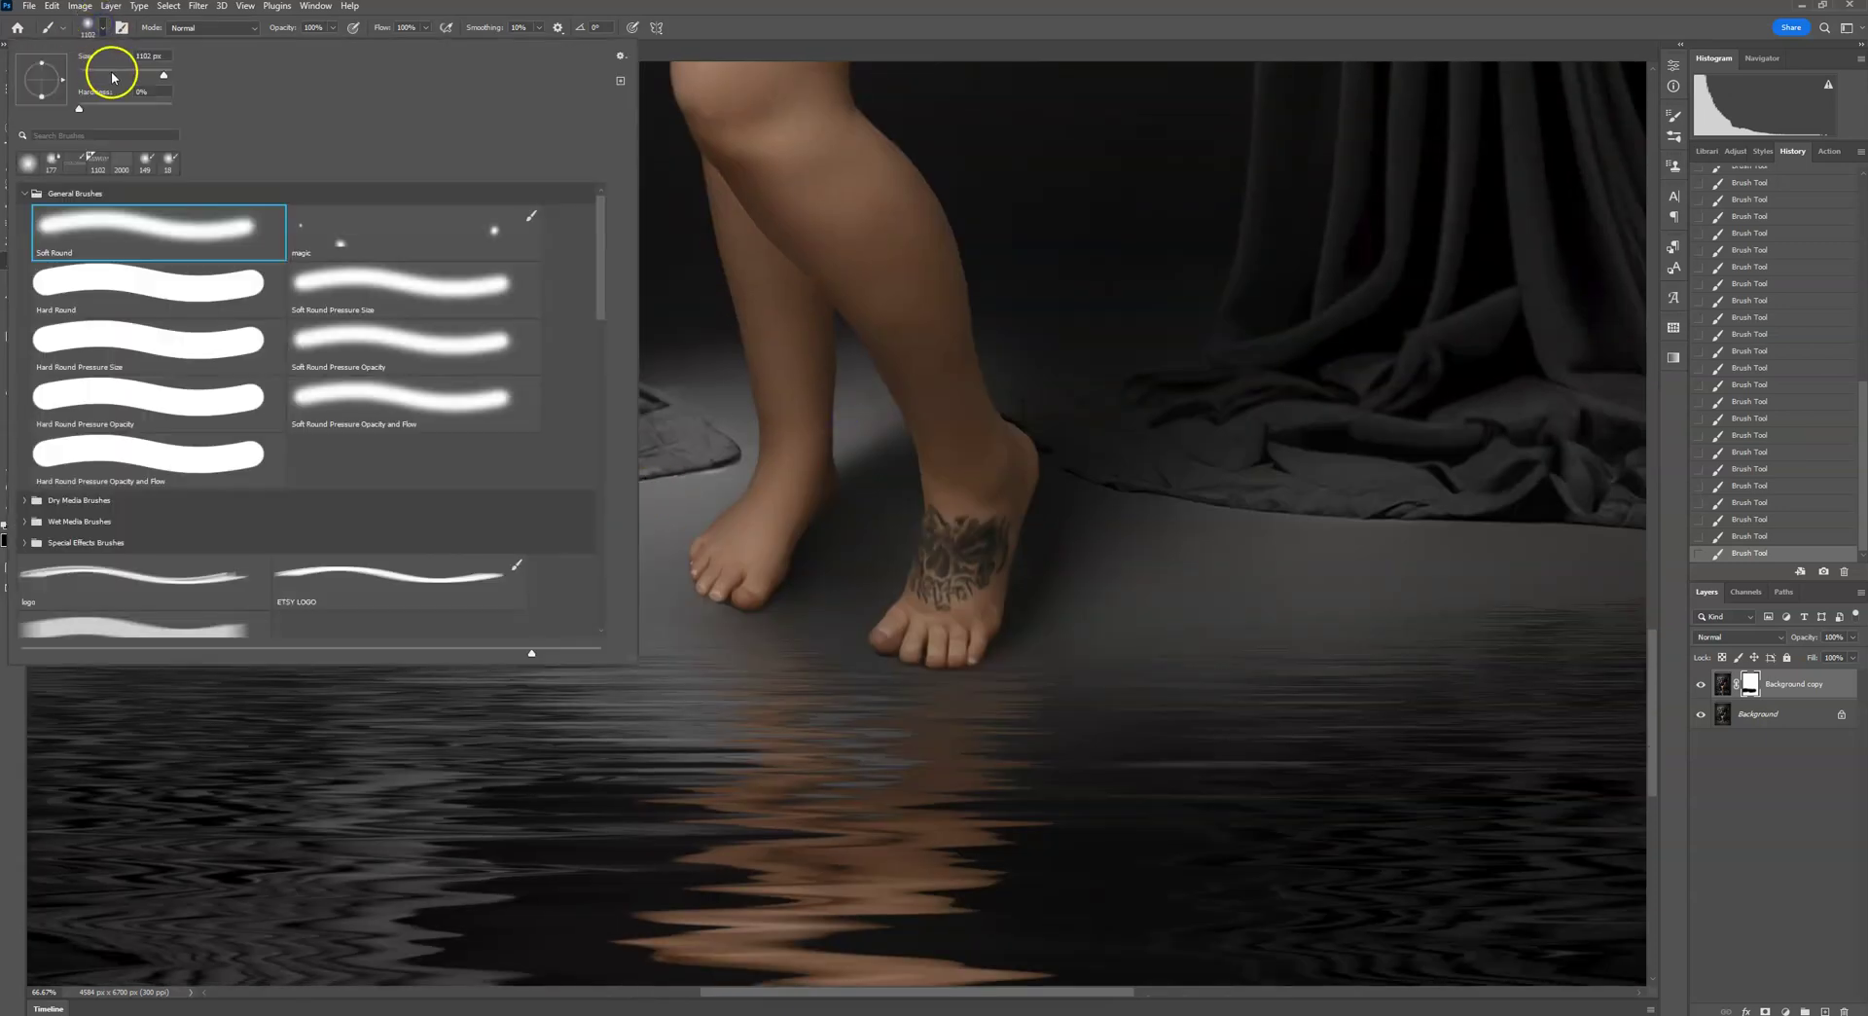
drag(113, 71, 100, 75)
click(938, 648)
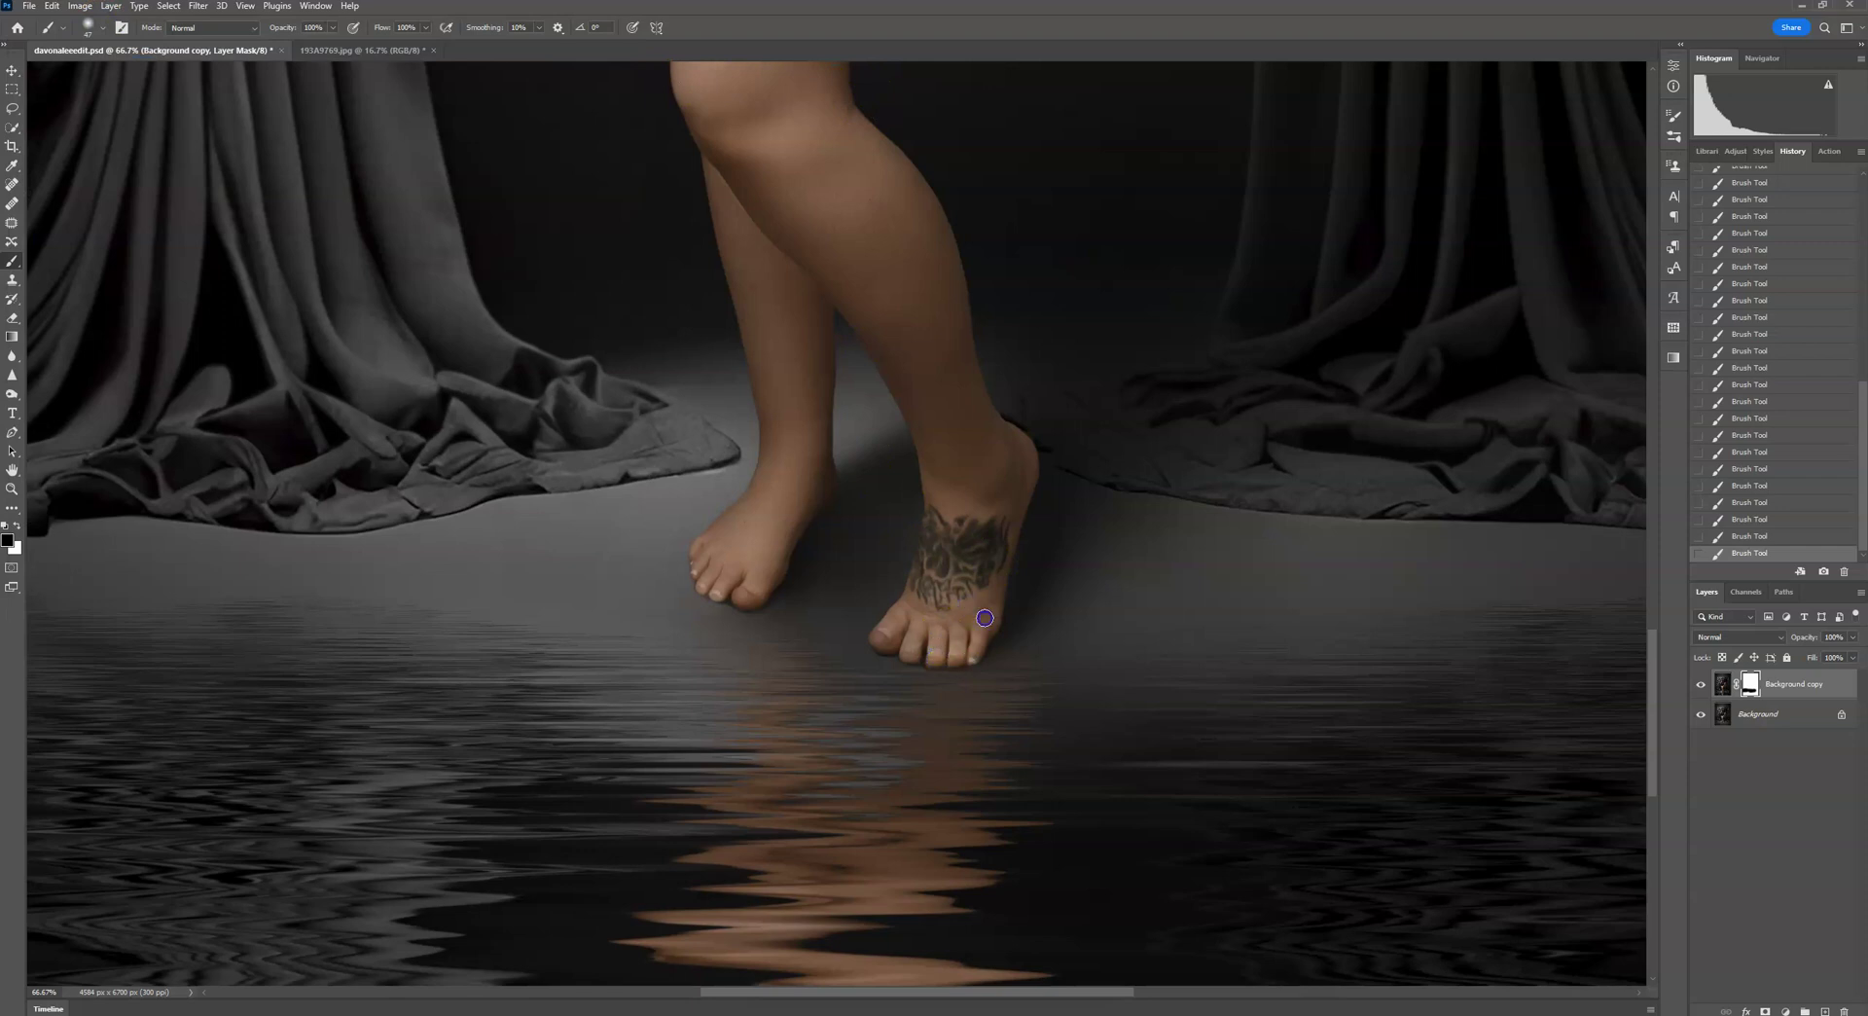
Paint the mask over the toes of both feet, then zoom back out.
click(971, 630)
click(899, 626)
click(737, 637)
click(747, 593)
click(766, 575)
mouse_move(732, 575)
mouse_down()
mouse_move(773, 582)
mouse_move(697, 558)
mouse_up()
click(89, 27)
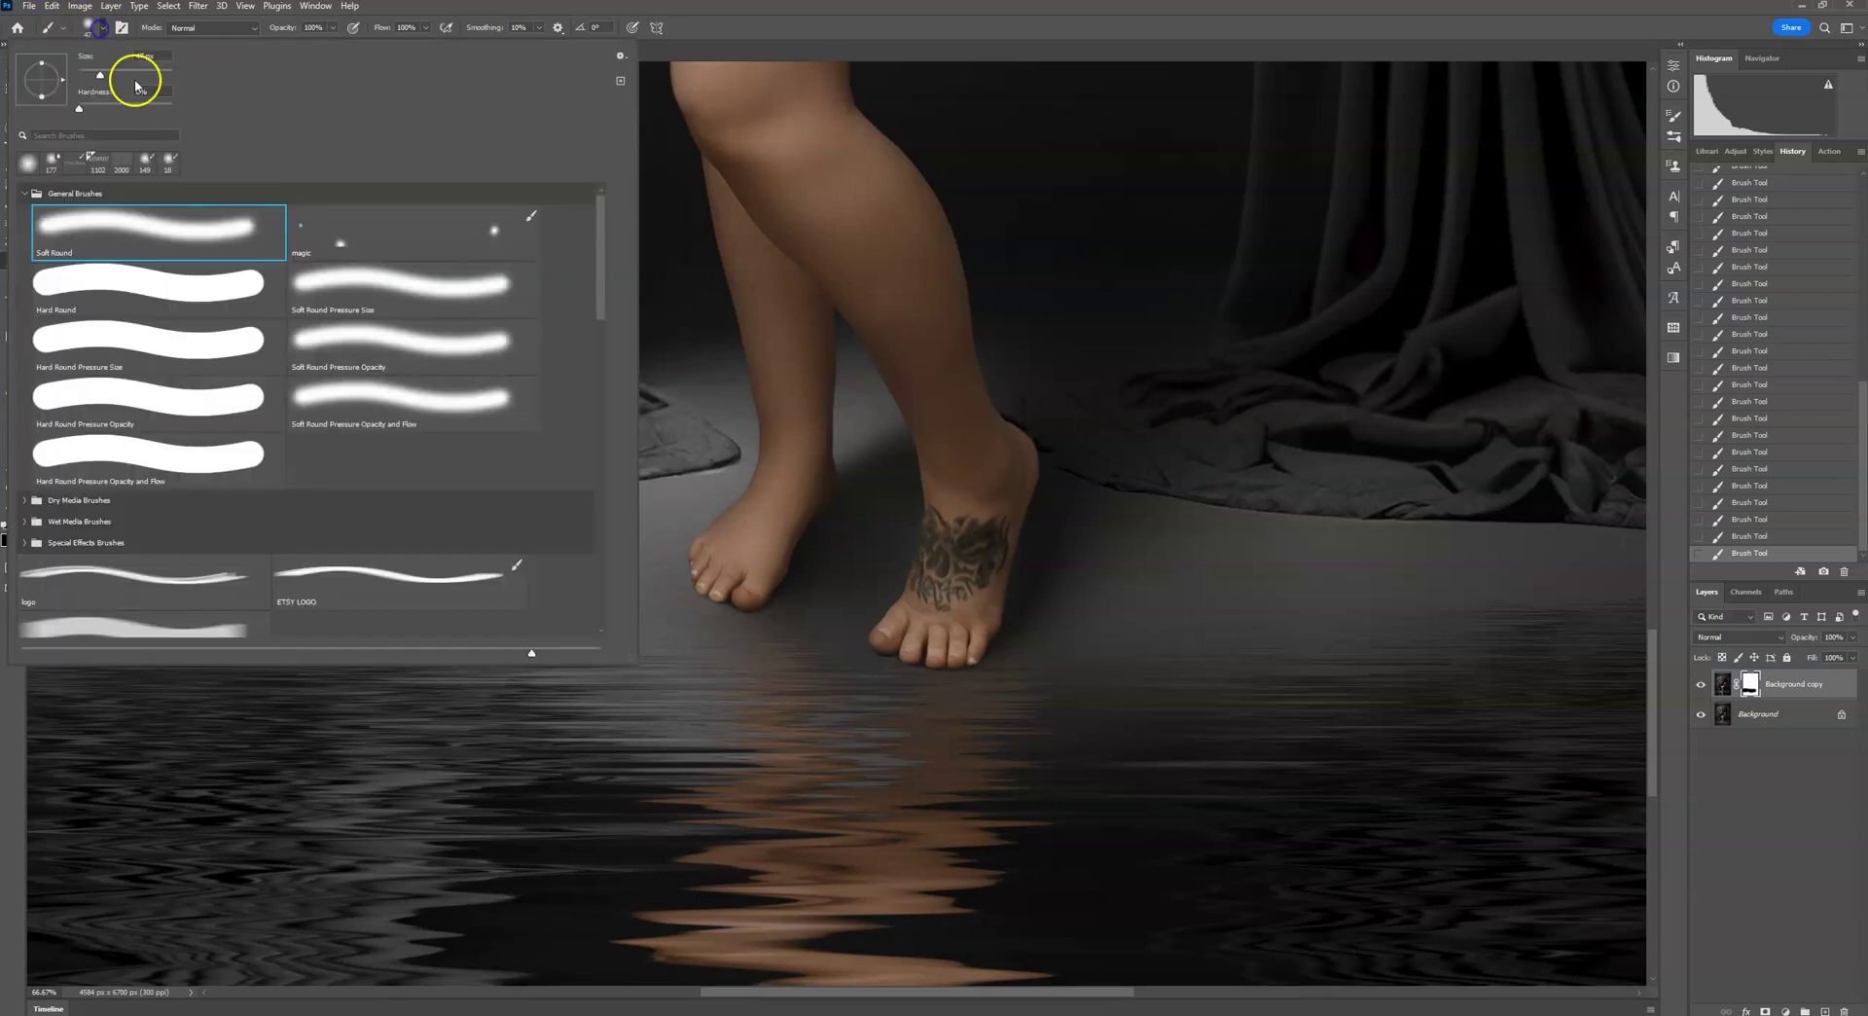
click(758, 575)
click(671, 587)
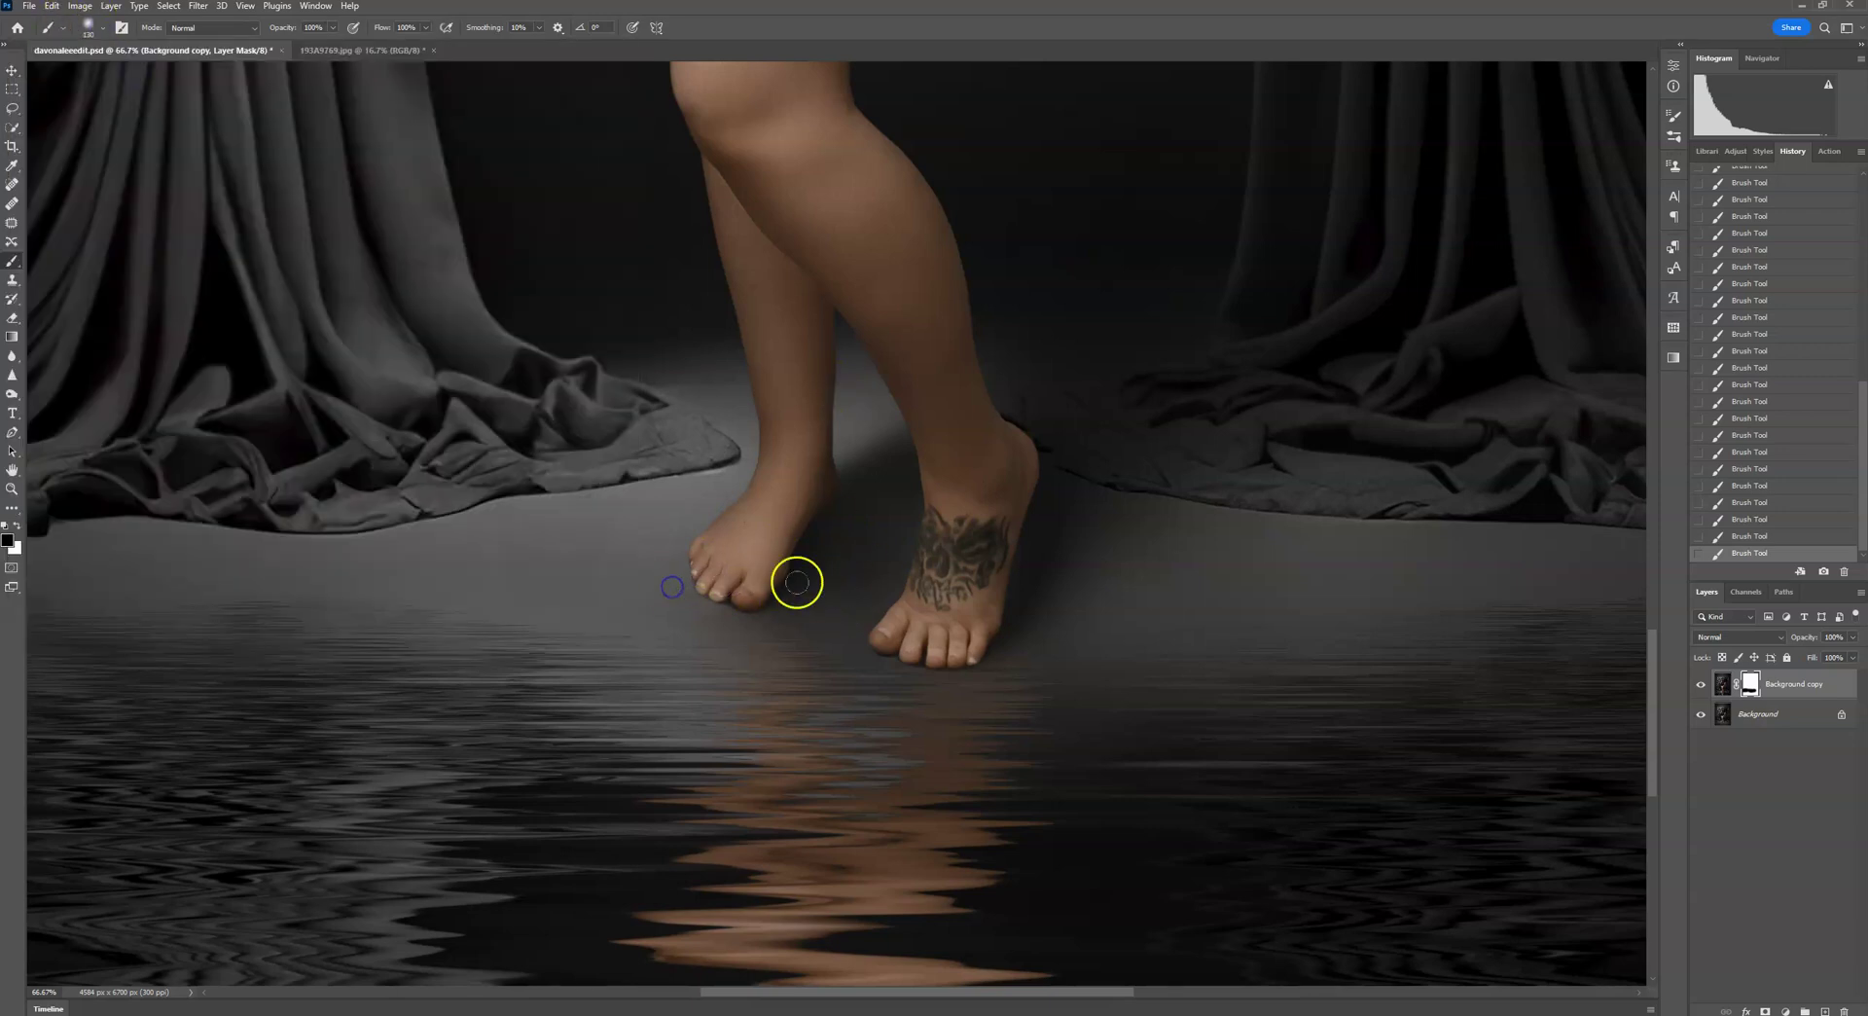
key(ctrl+minus)
key(ctrl+minus)
key(ctrl+minus)
key(ctrl+minus)
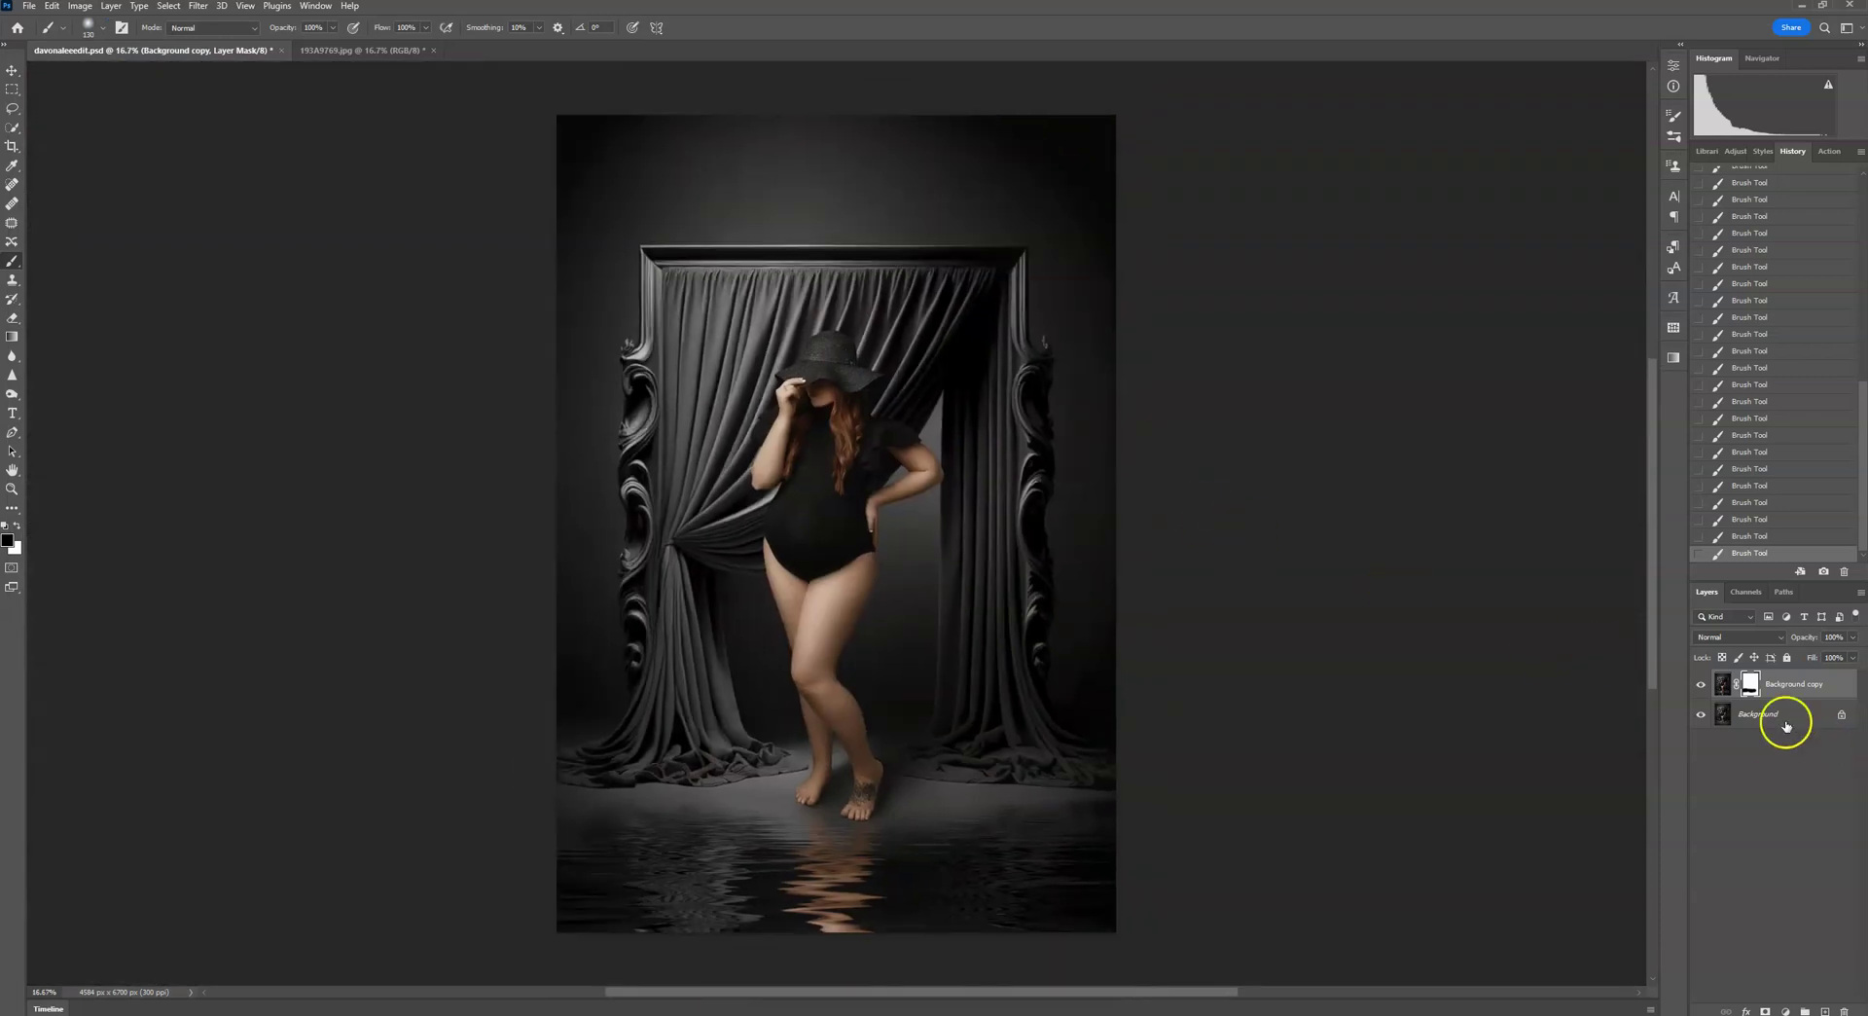
Compare the image with and without the Background copy reflection, then flatten it.
click(1703, 686)
click(1702, 685)
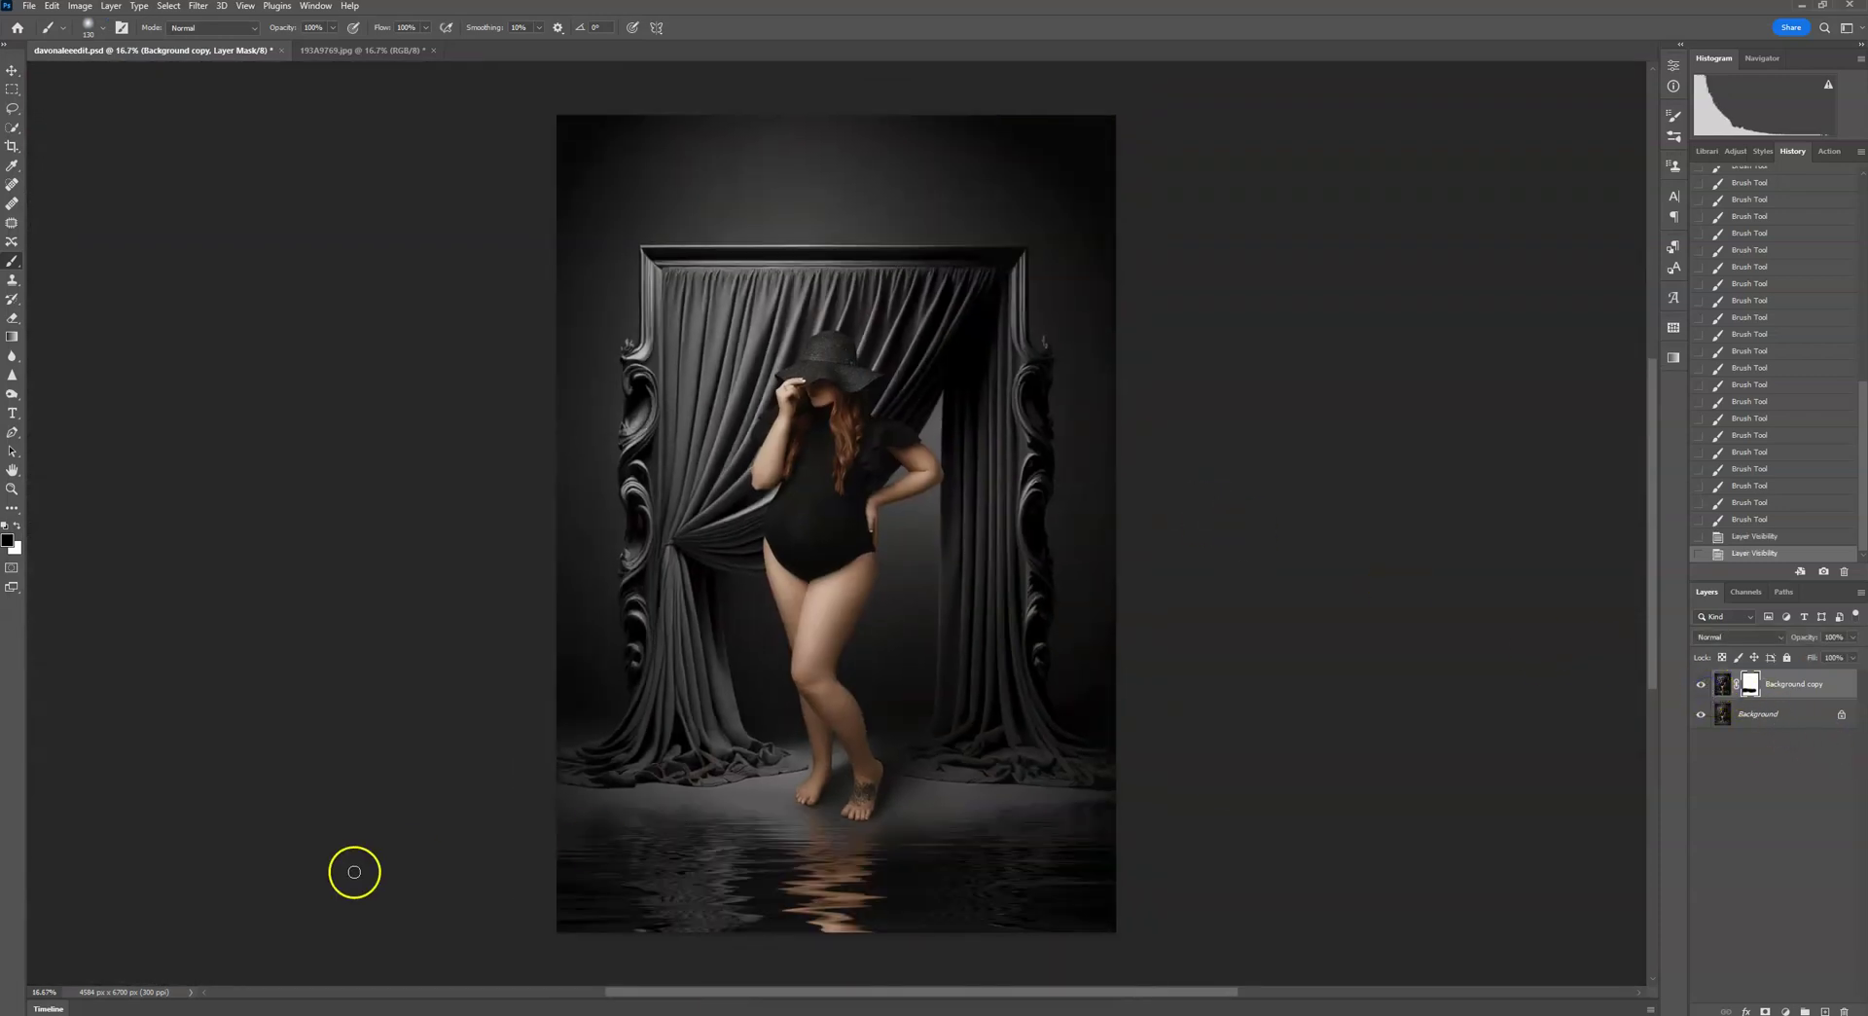
click(1703, 686)
click(1702, 686)
click(1702, 686)
click(1702, 685)
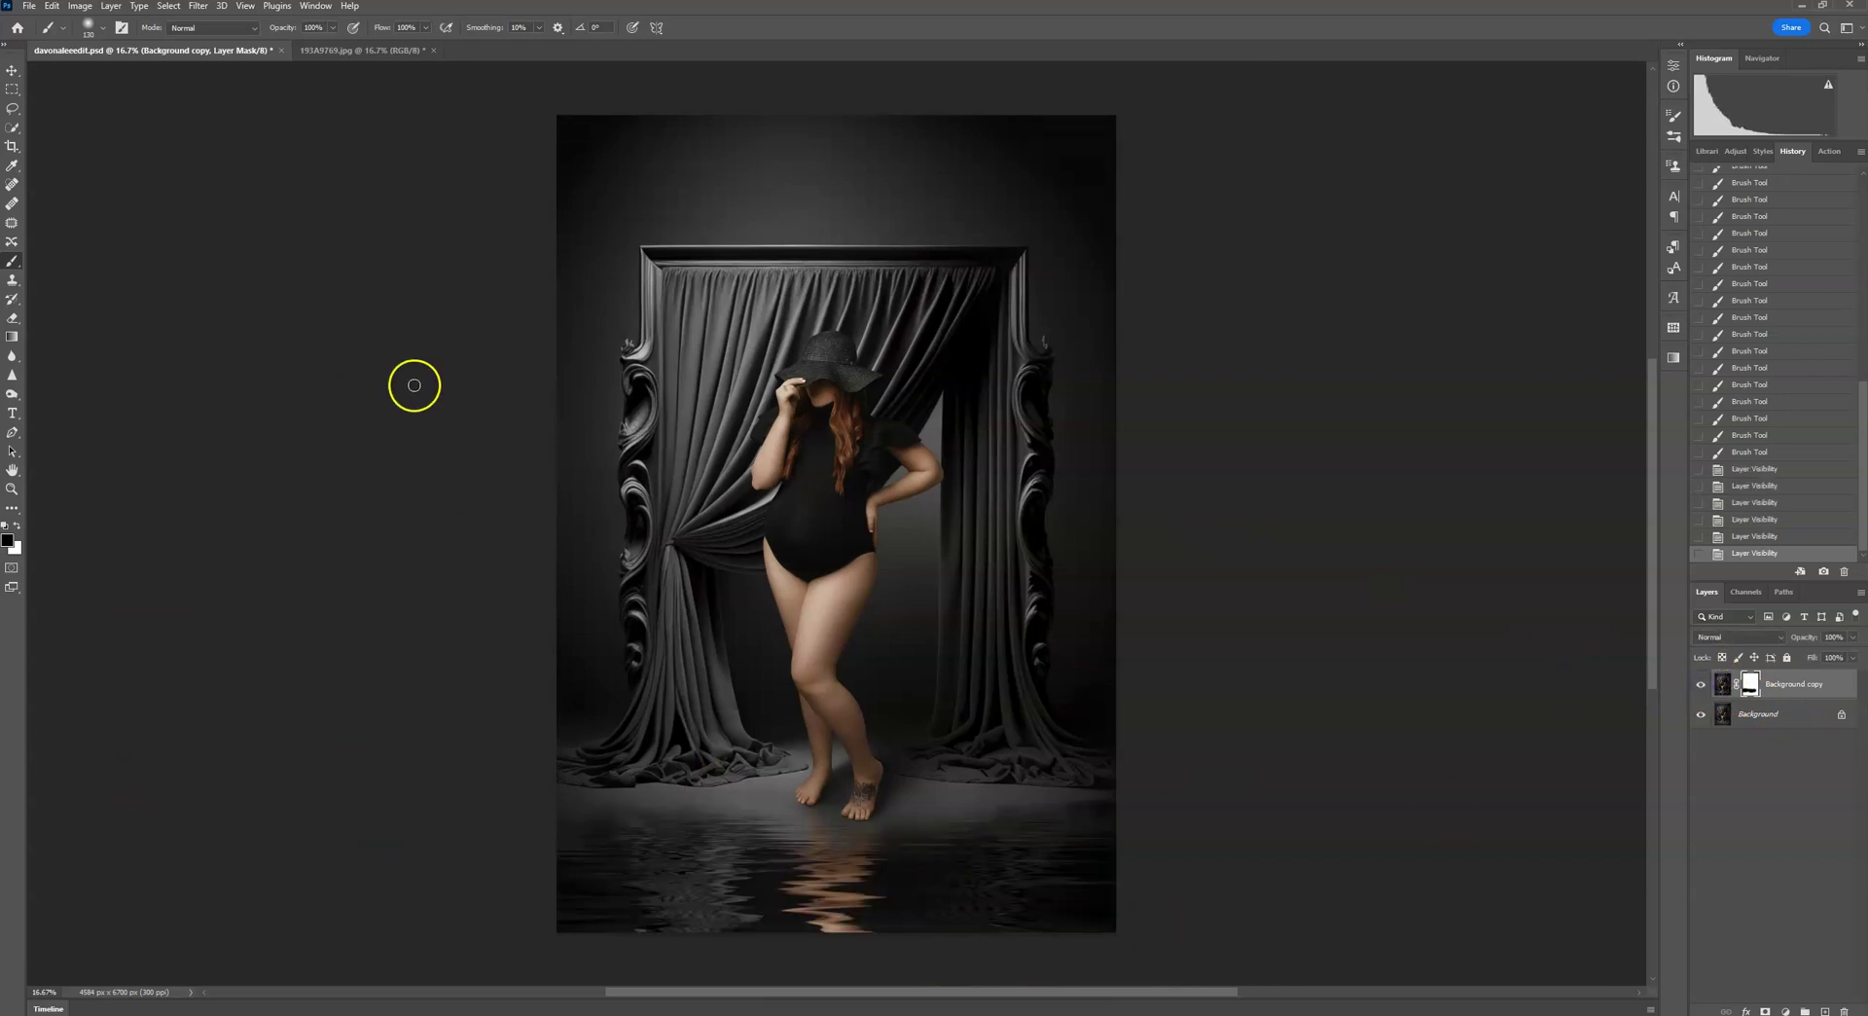
right_click(1782, 708)
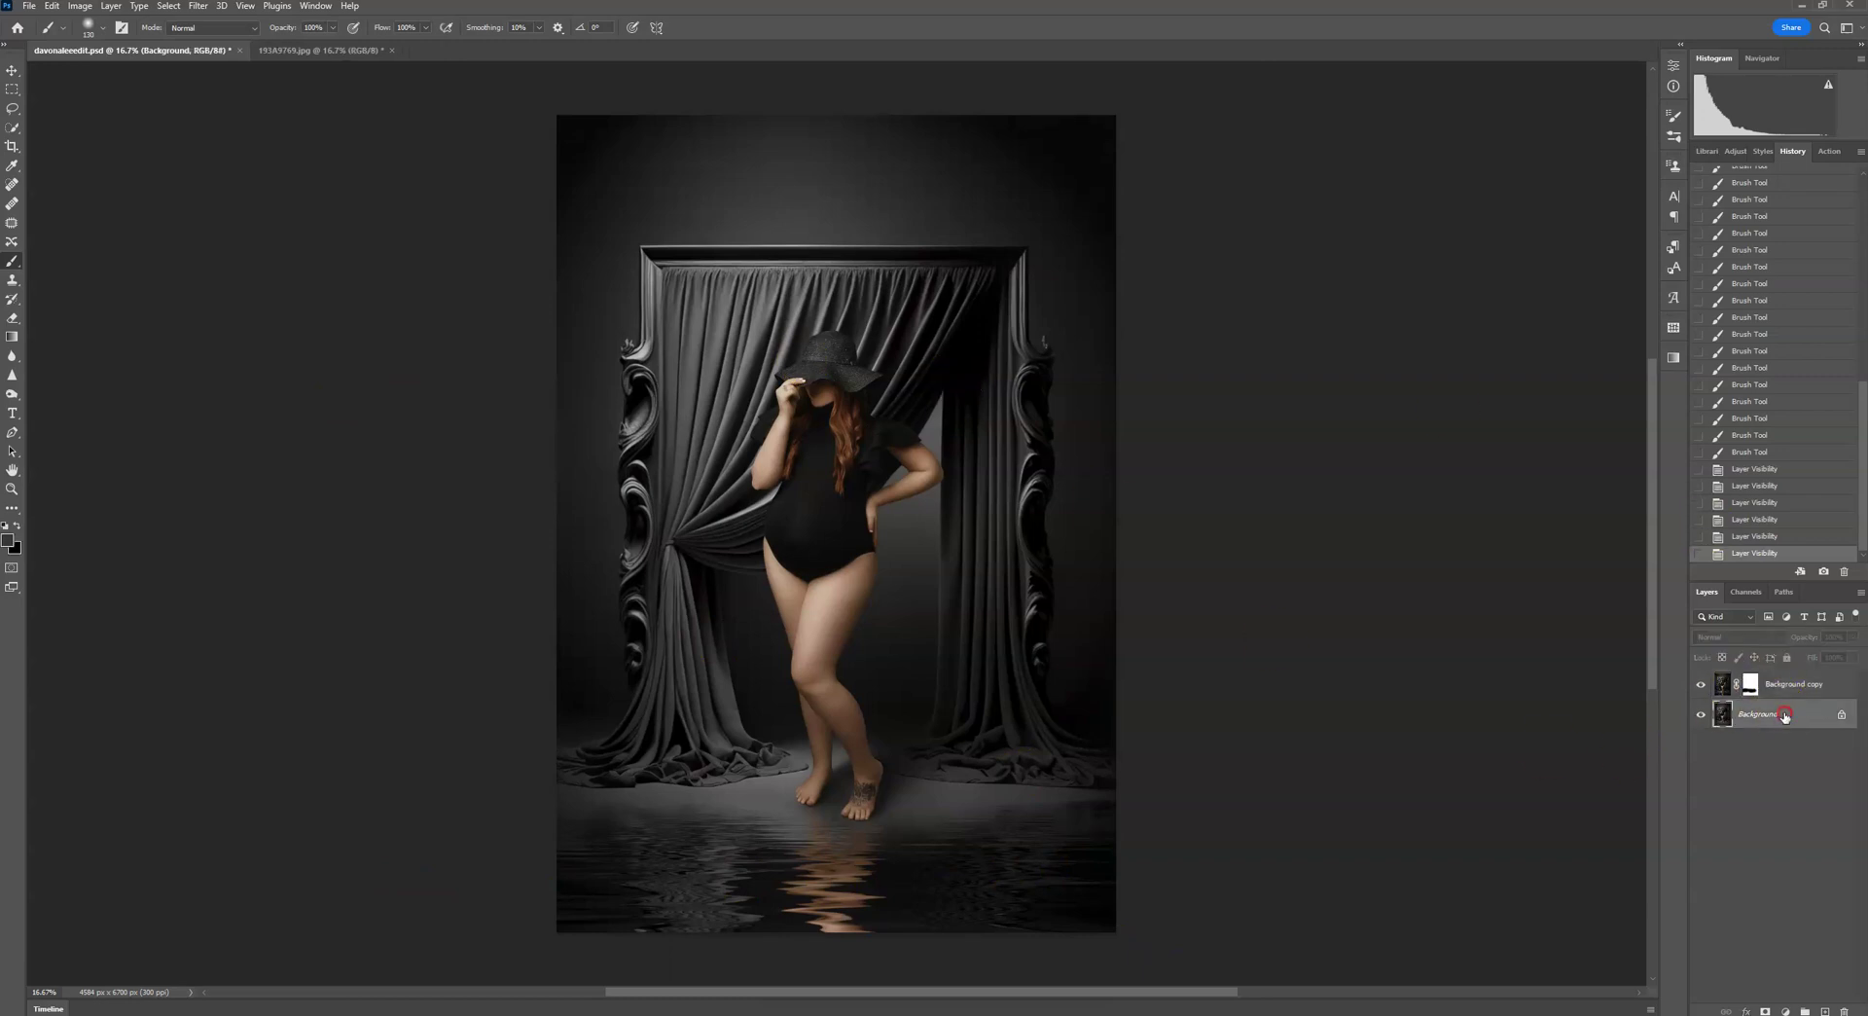
click(1802, 874)
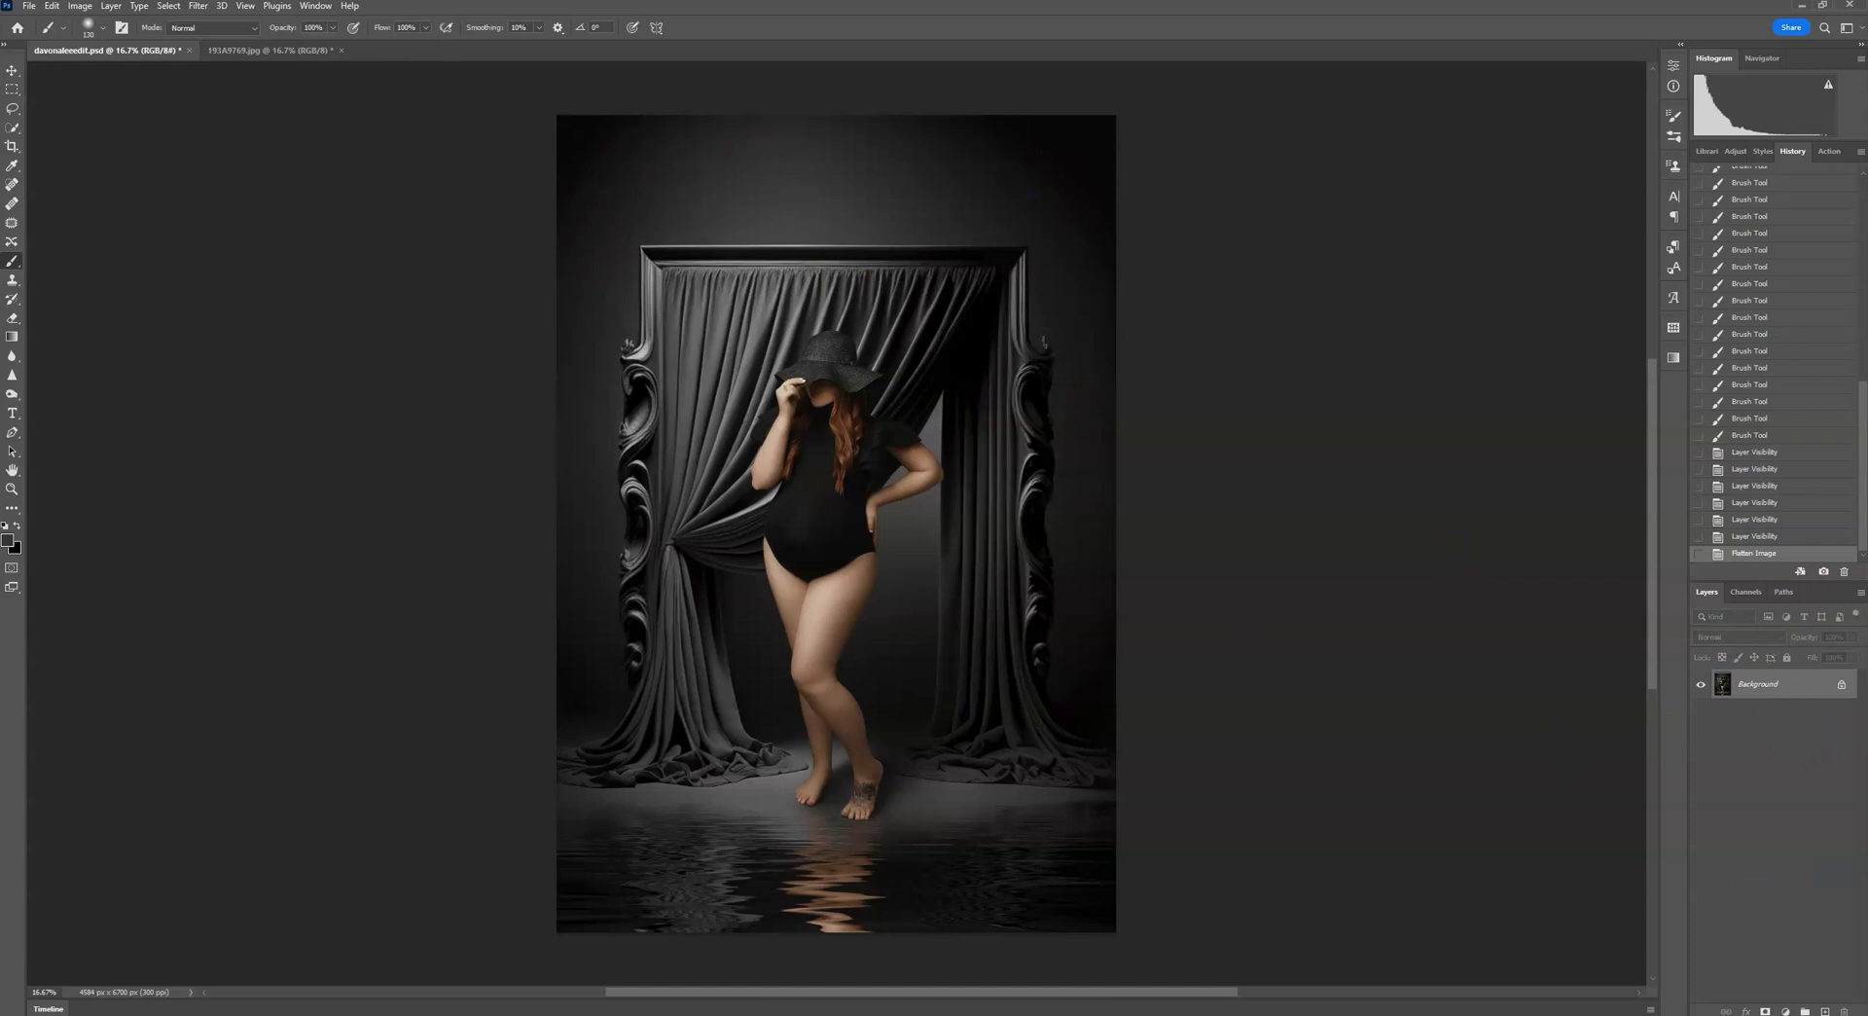
Place the texpaint7 texture from the MyTextures folder as an embedded layer.
click(29, 6)
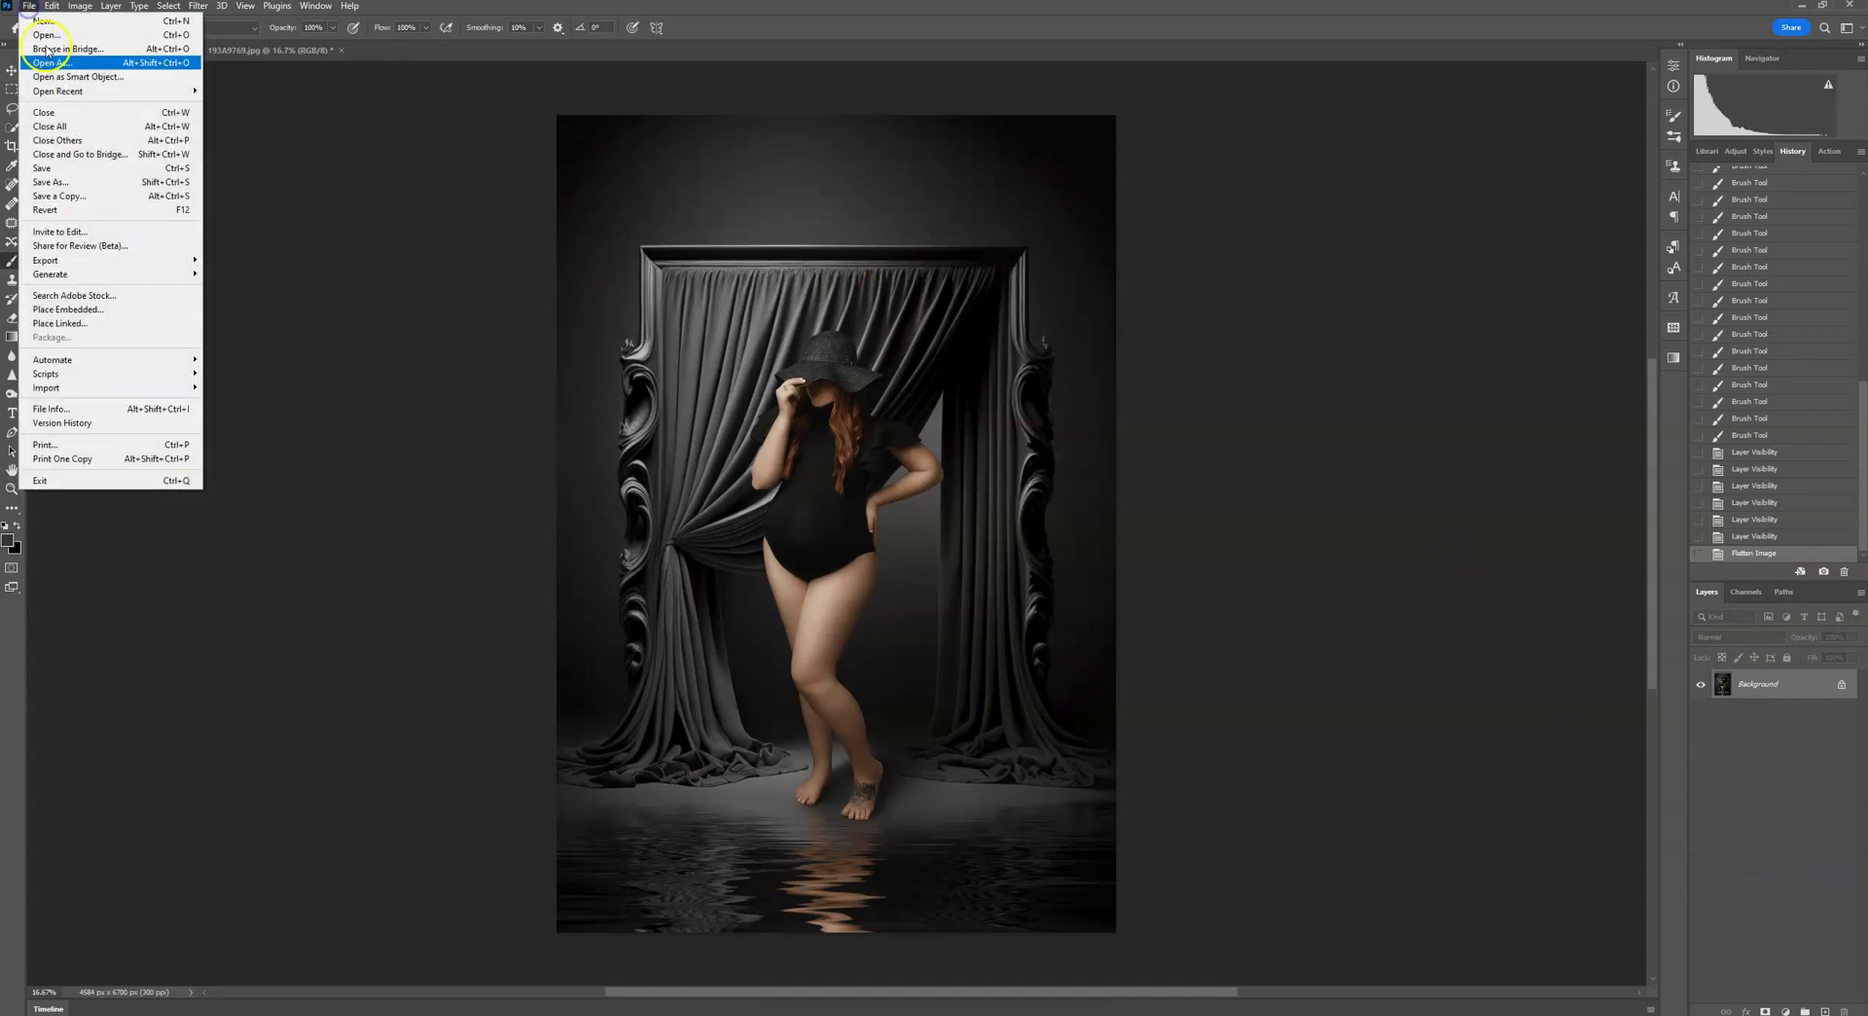
click(85, 309)
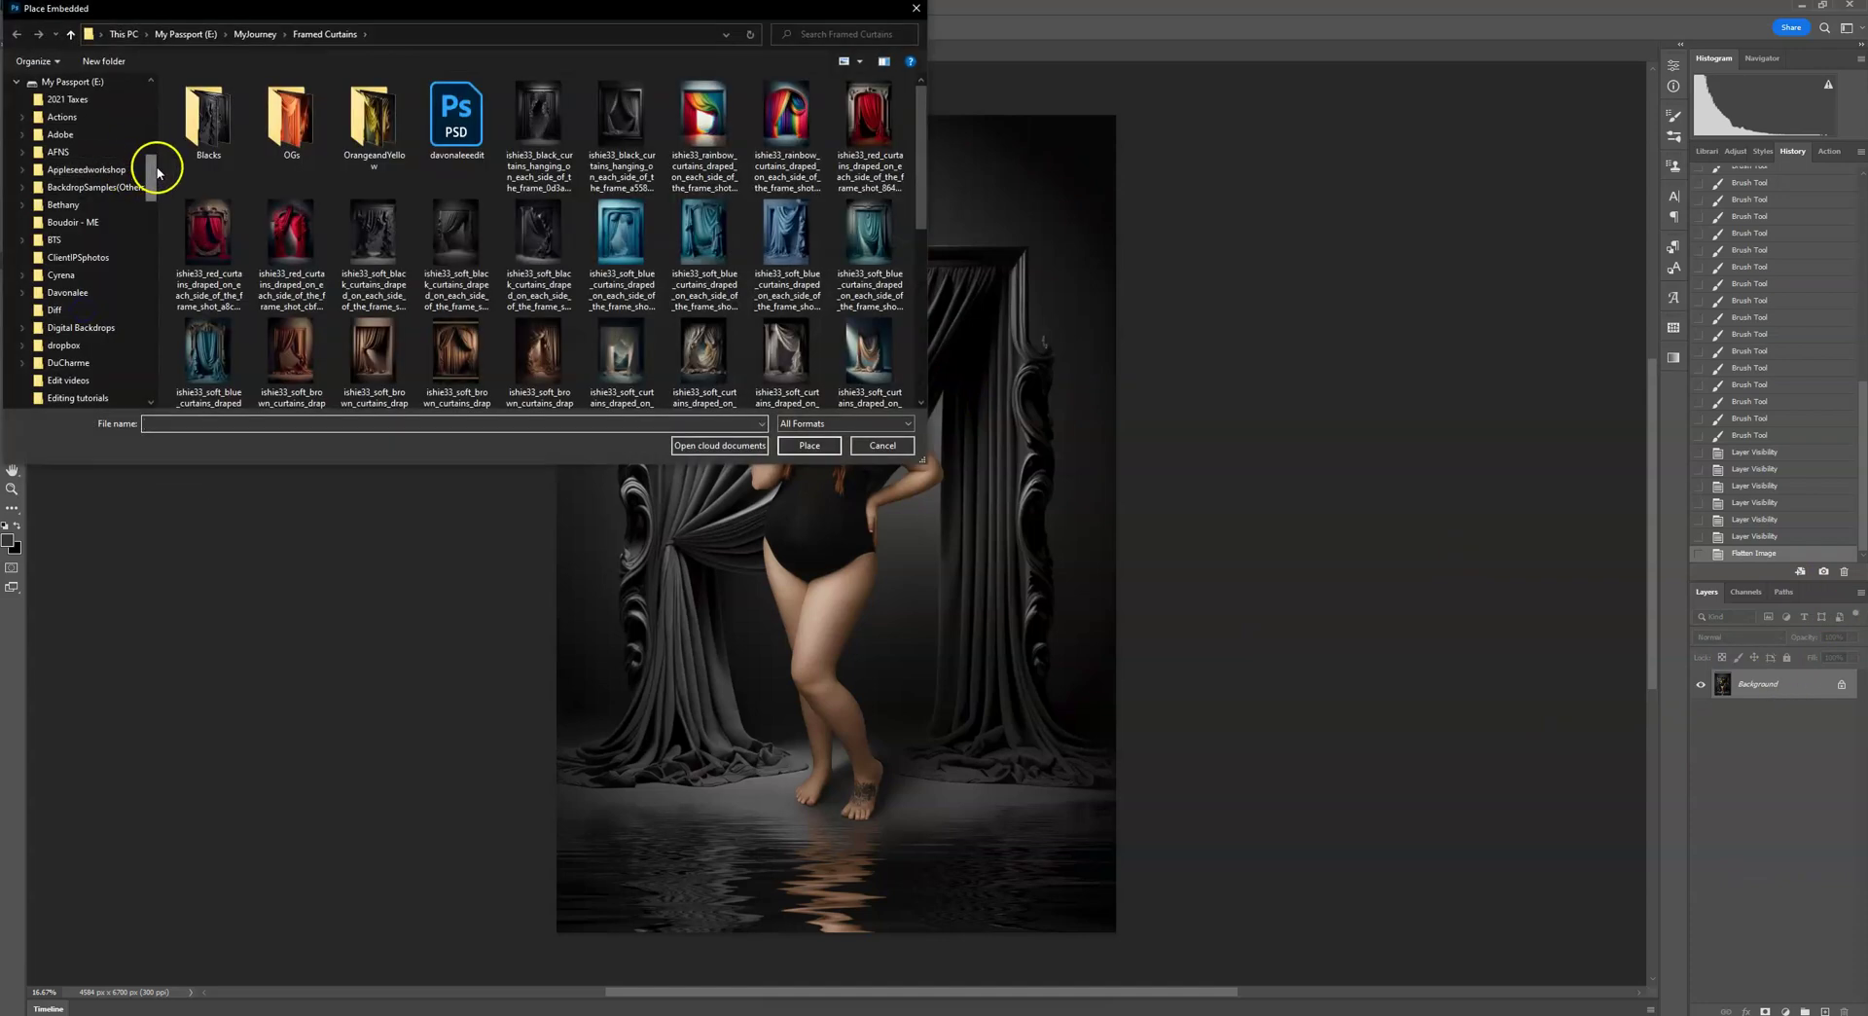
click(83, 243)
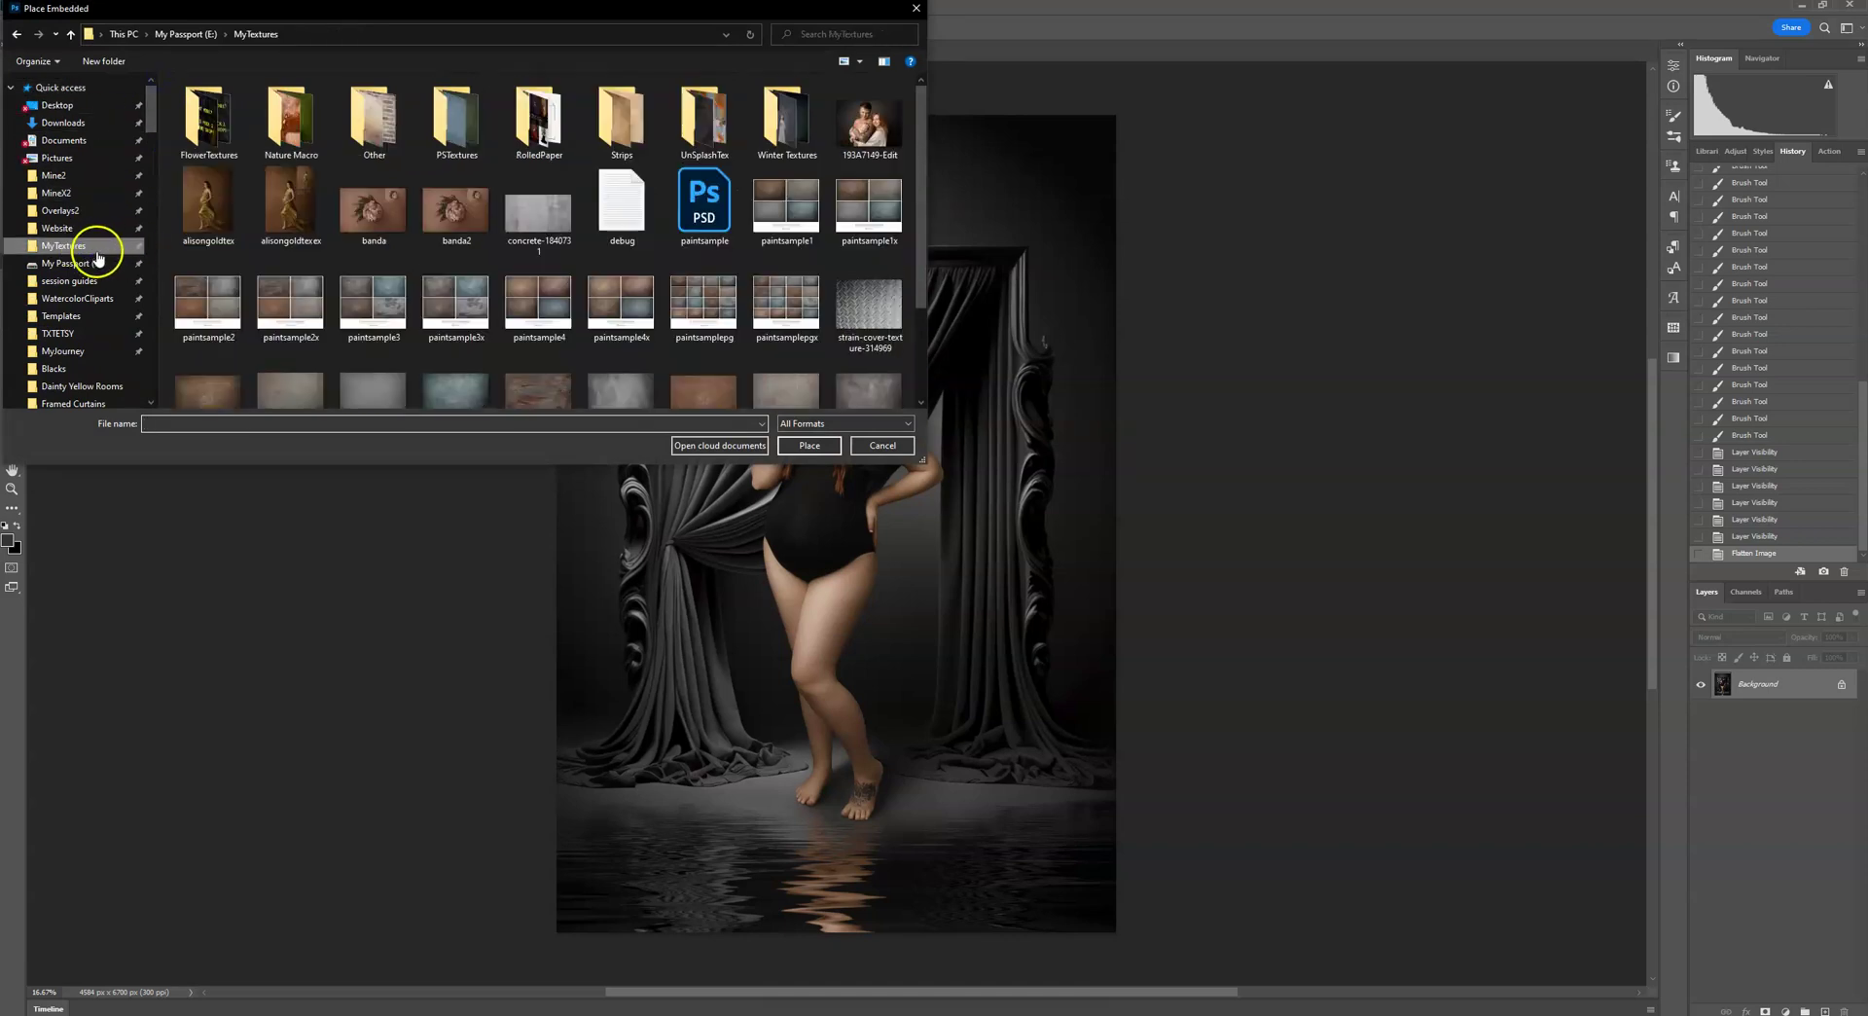
scroll(671, 275, down, 2)
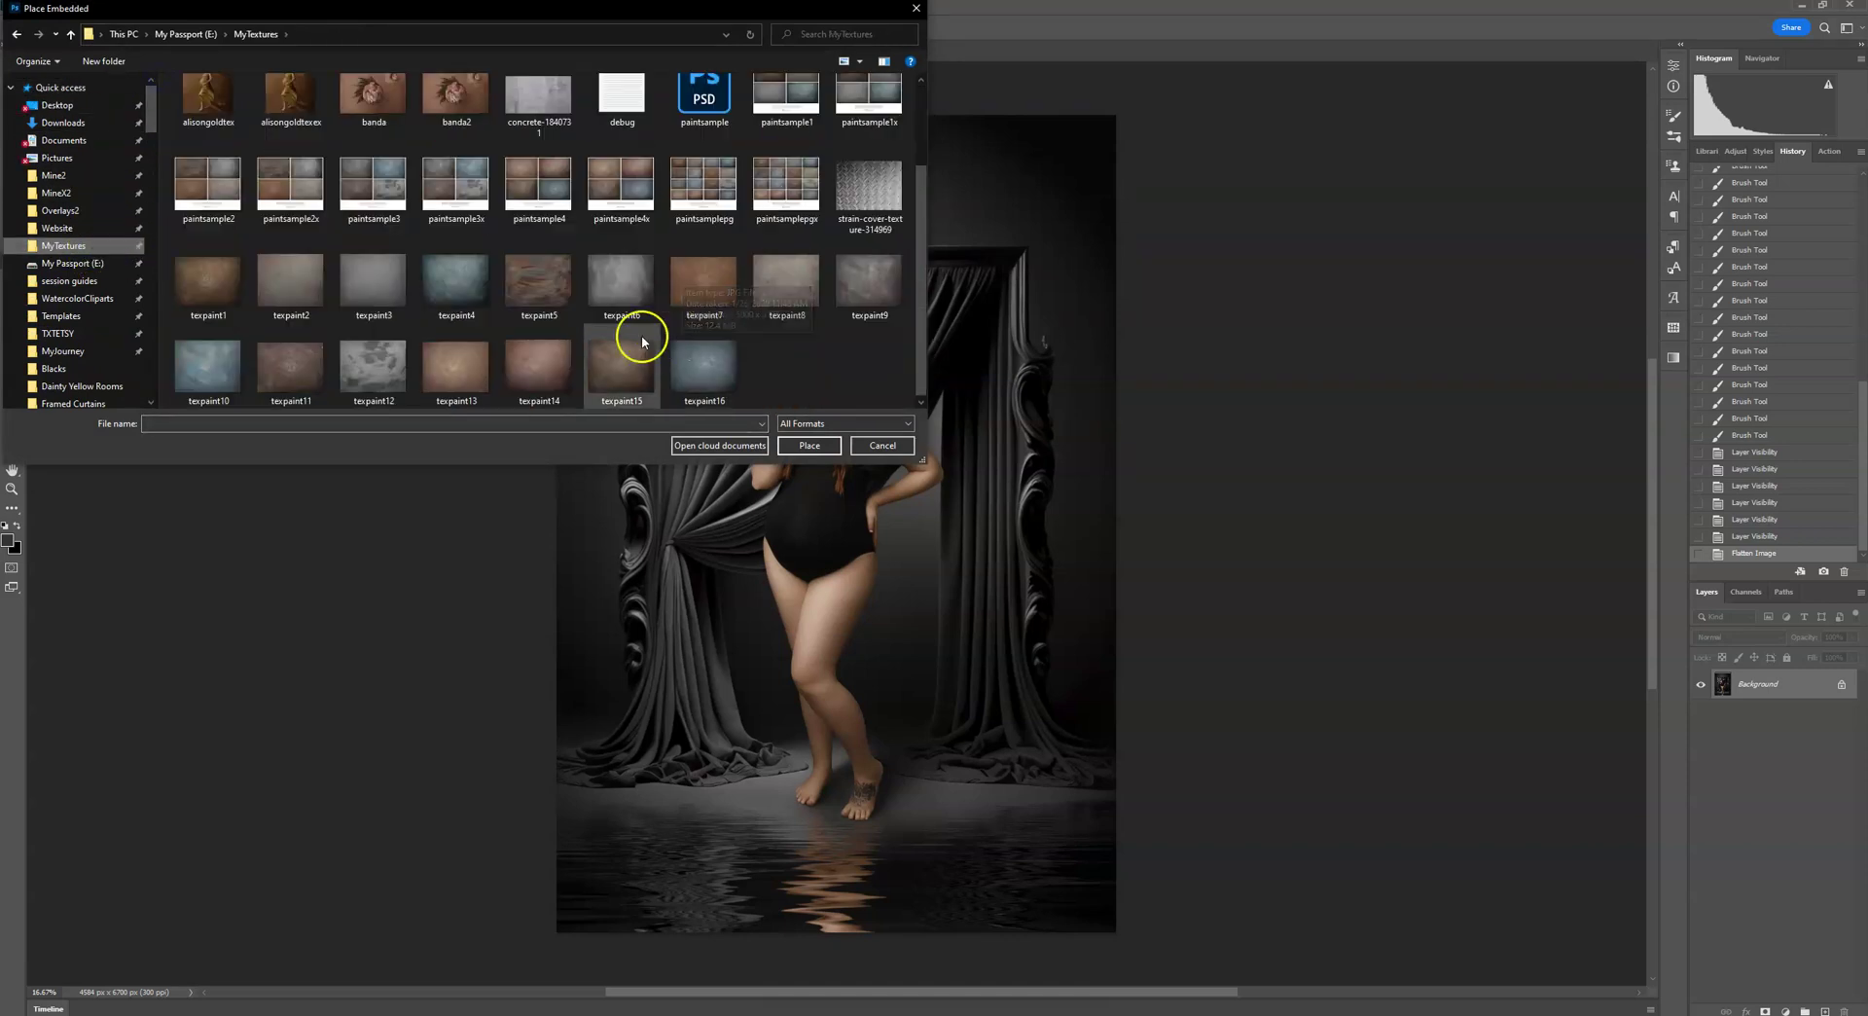
double_click(695, 294)
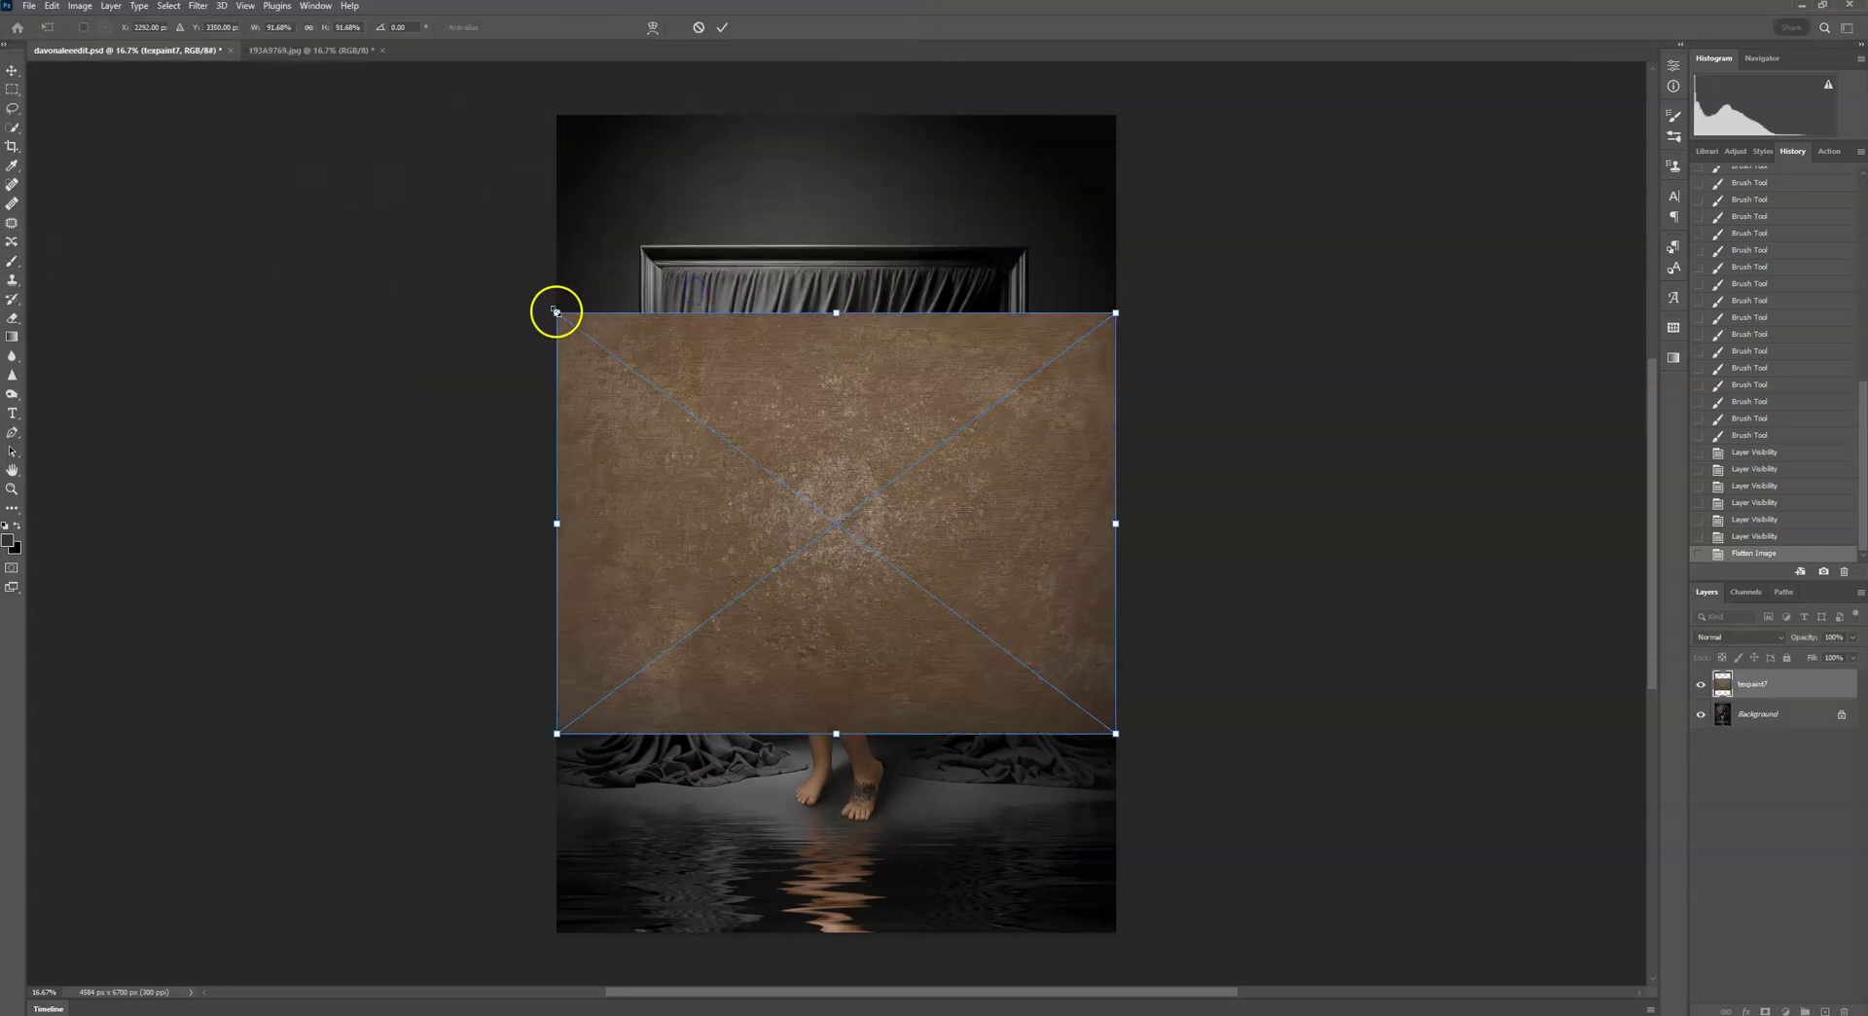
Scale and rotate the texpaint7 texture to cover the whole canvas.
drag(555, 310, 335, 163)
drag(1100, 259, 801, 608)
drag(789, 460, 922, 510)
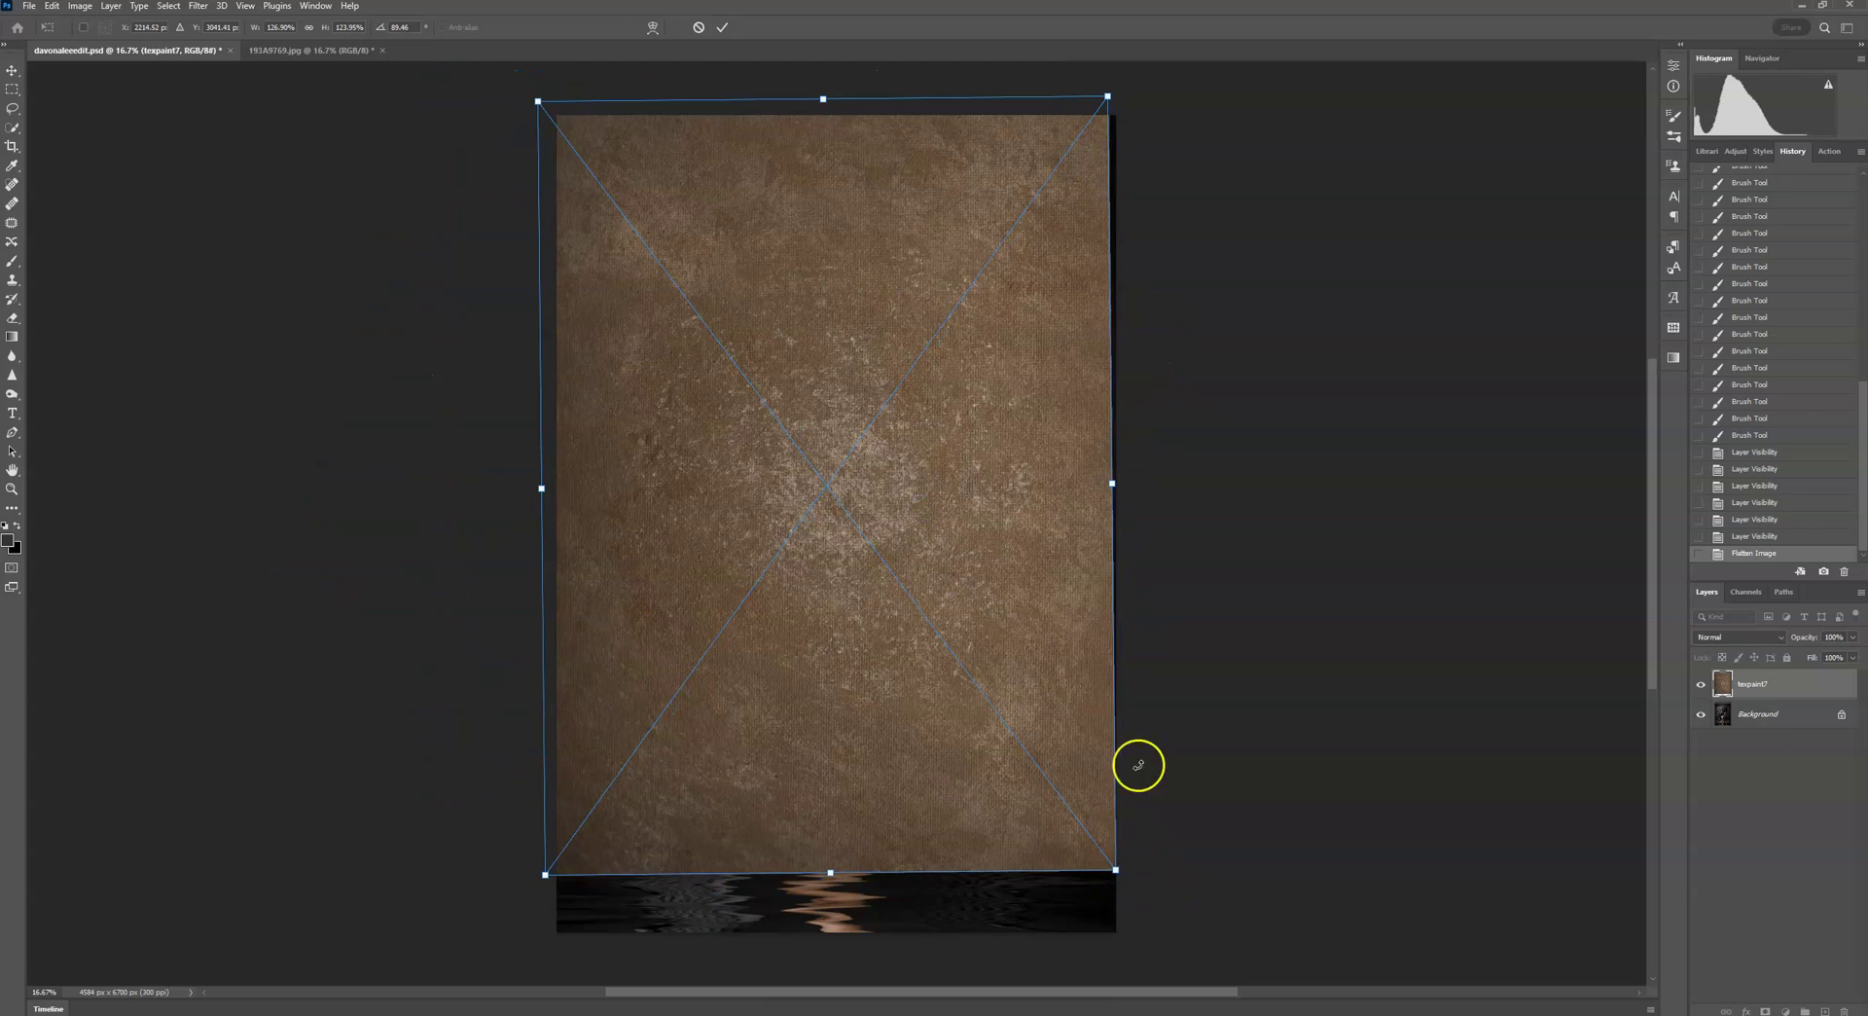
drag(1114, 99, 1126, 89)
click(722, 28)
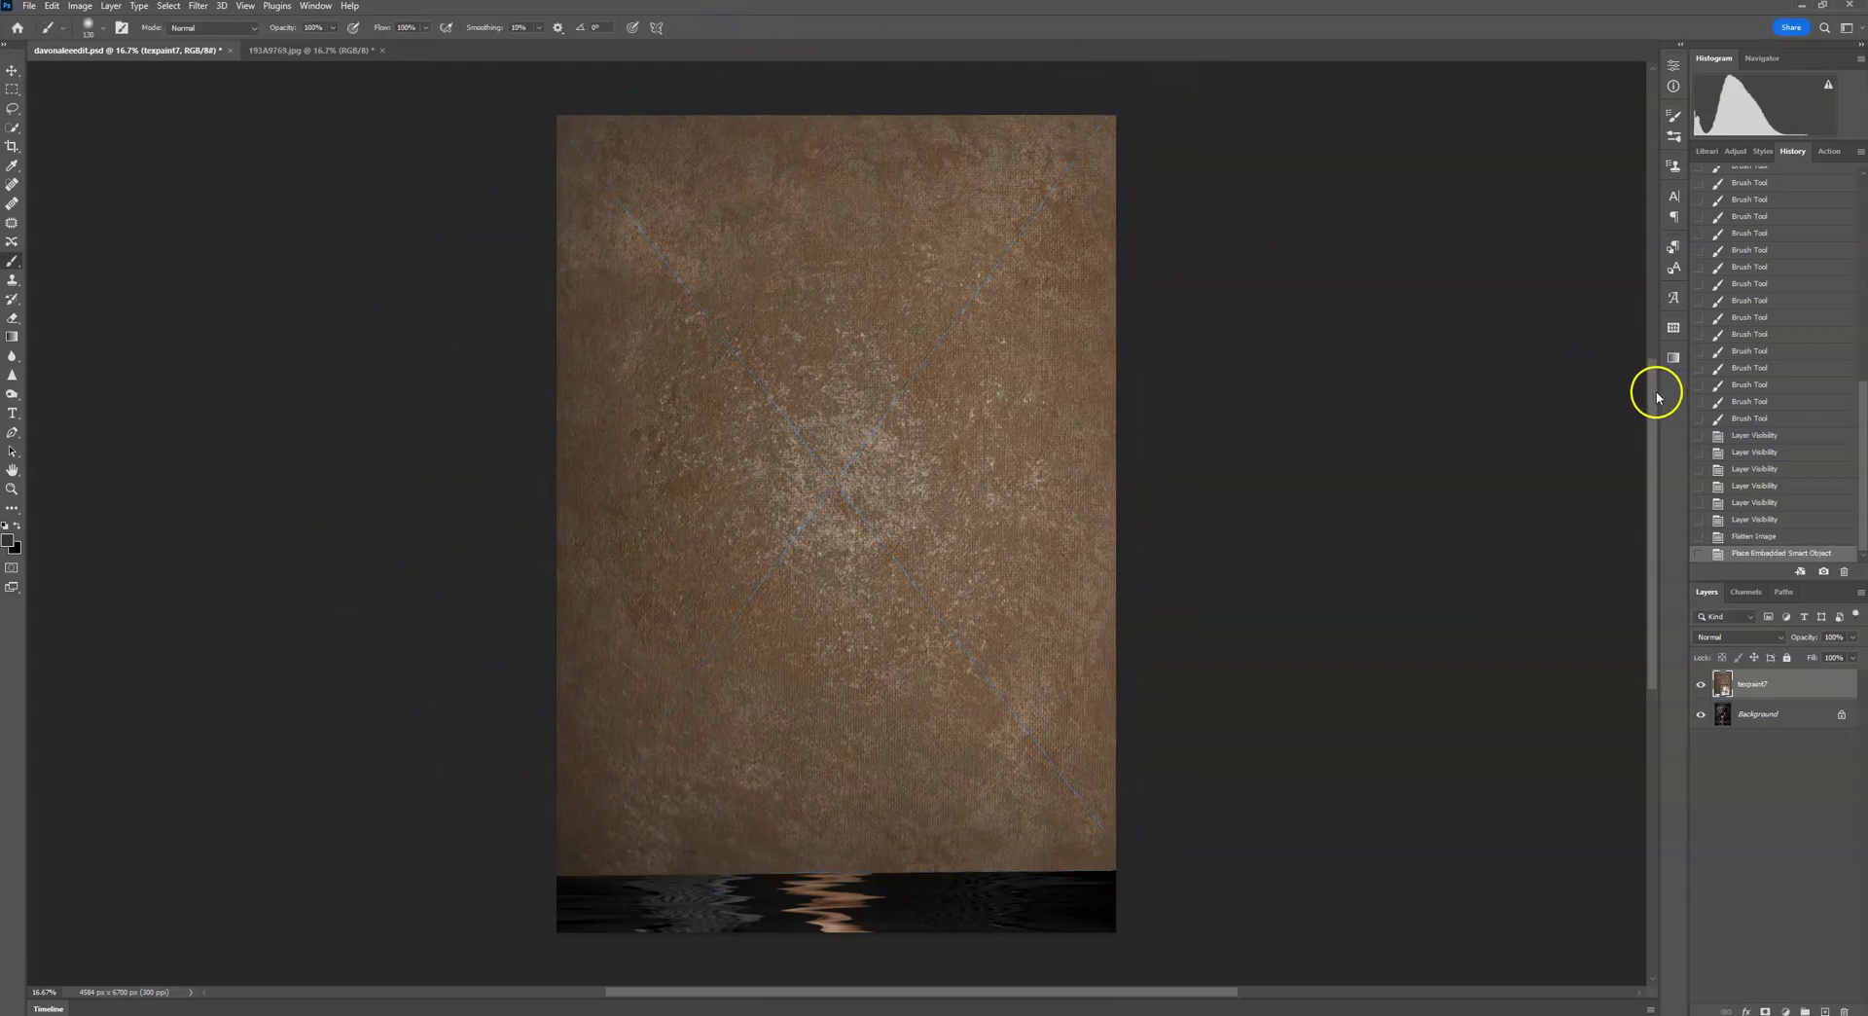
Add a Black & White adjustment, merge it into the texture, and hide the layer.
click(1740, 151)
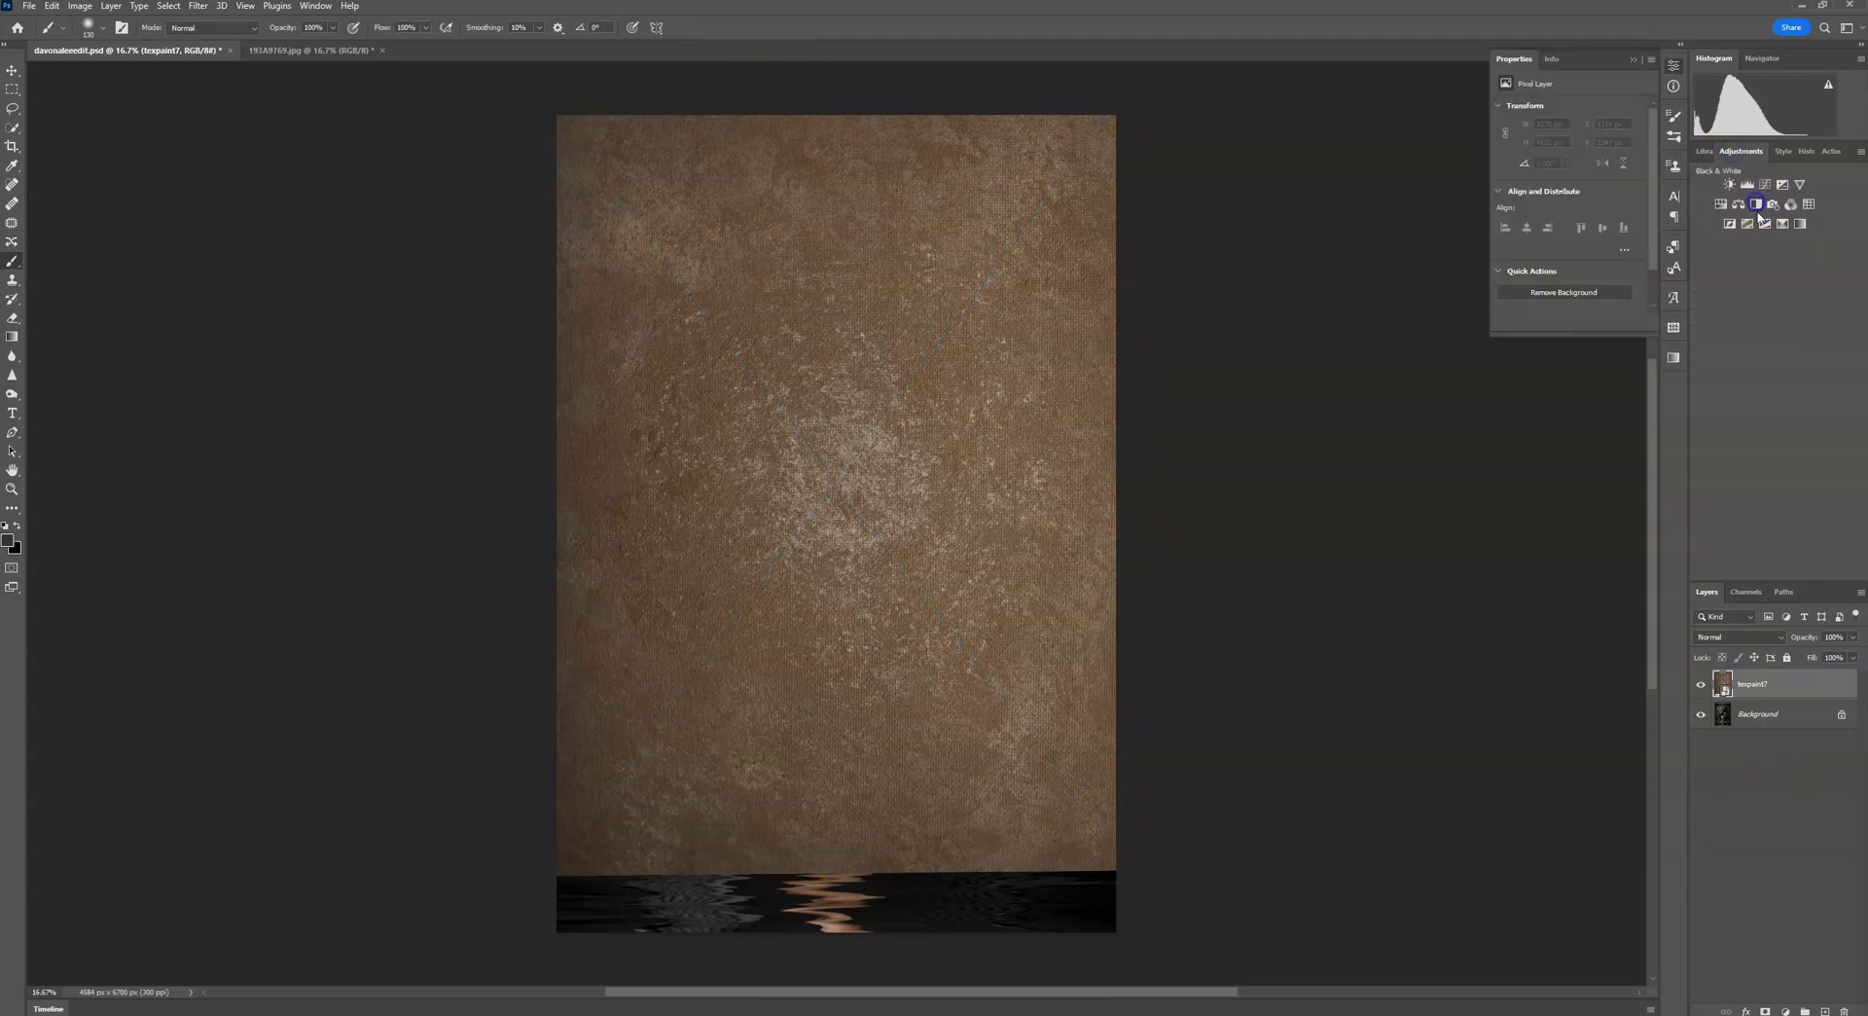
click(1755, 205)
shift+click(1780, 718)
right_click(1781, 717)
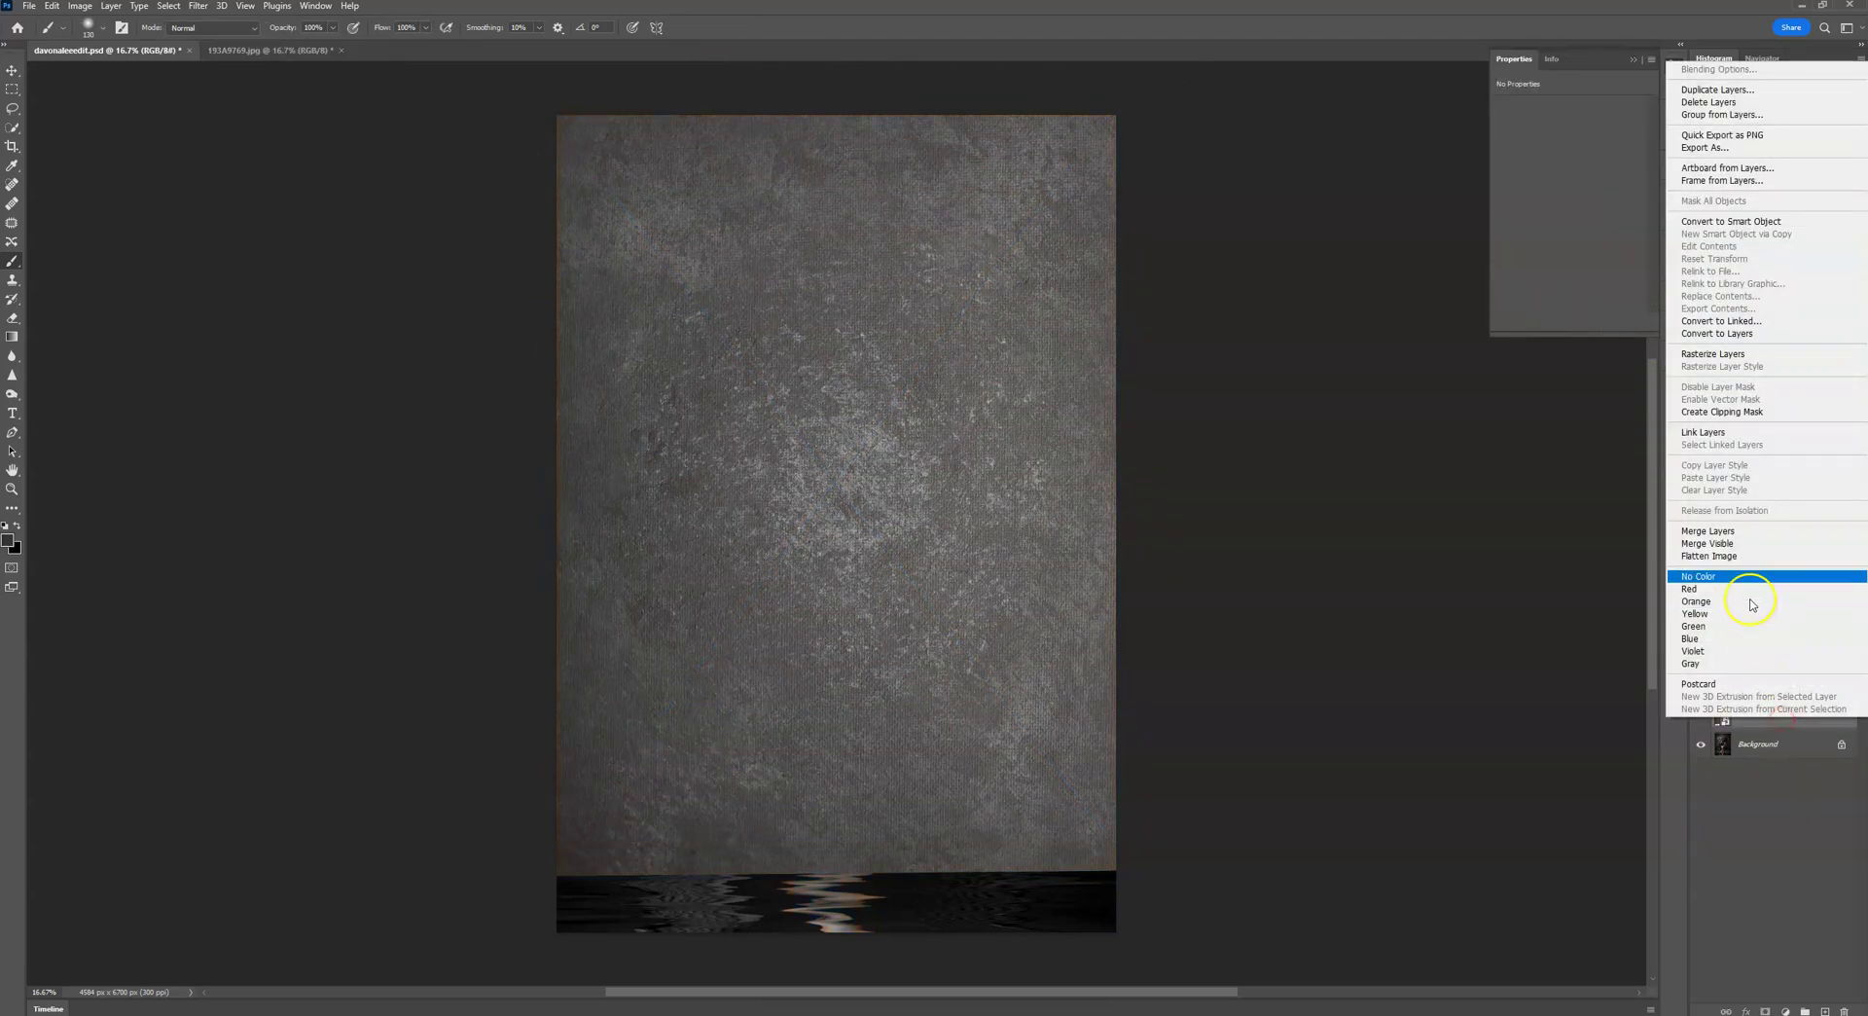
click(1748, 531)
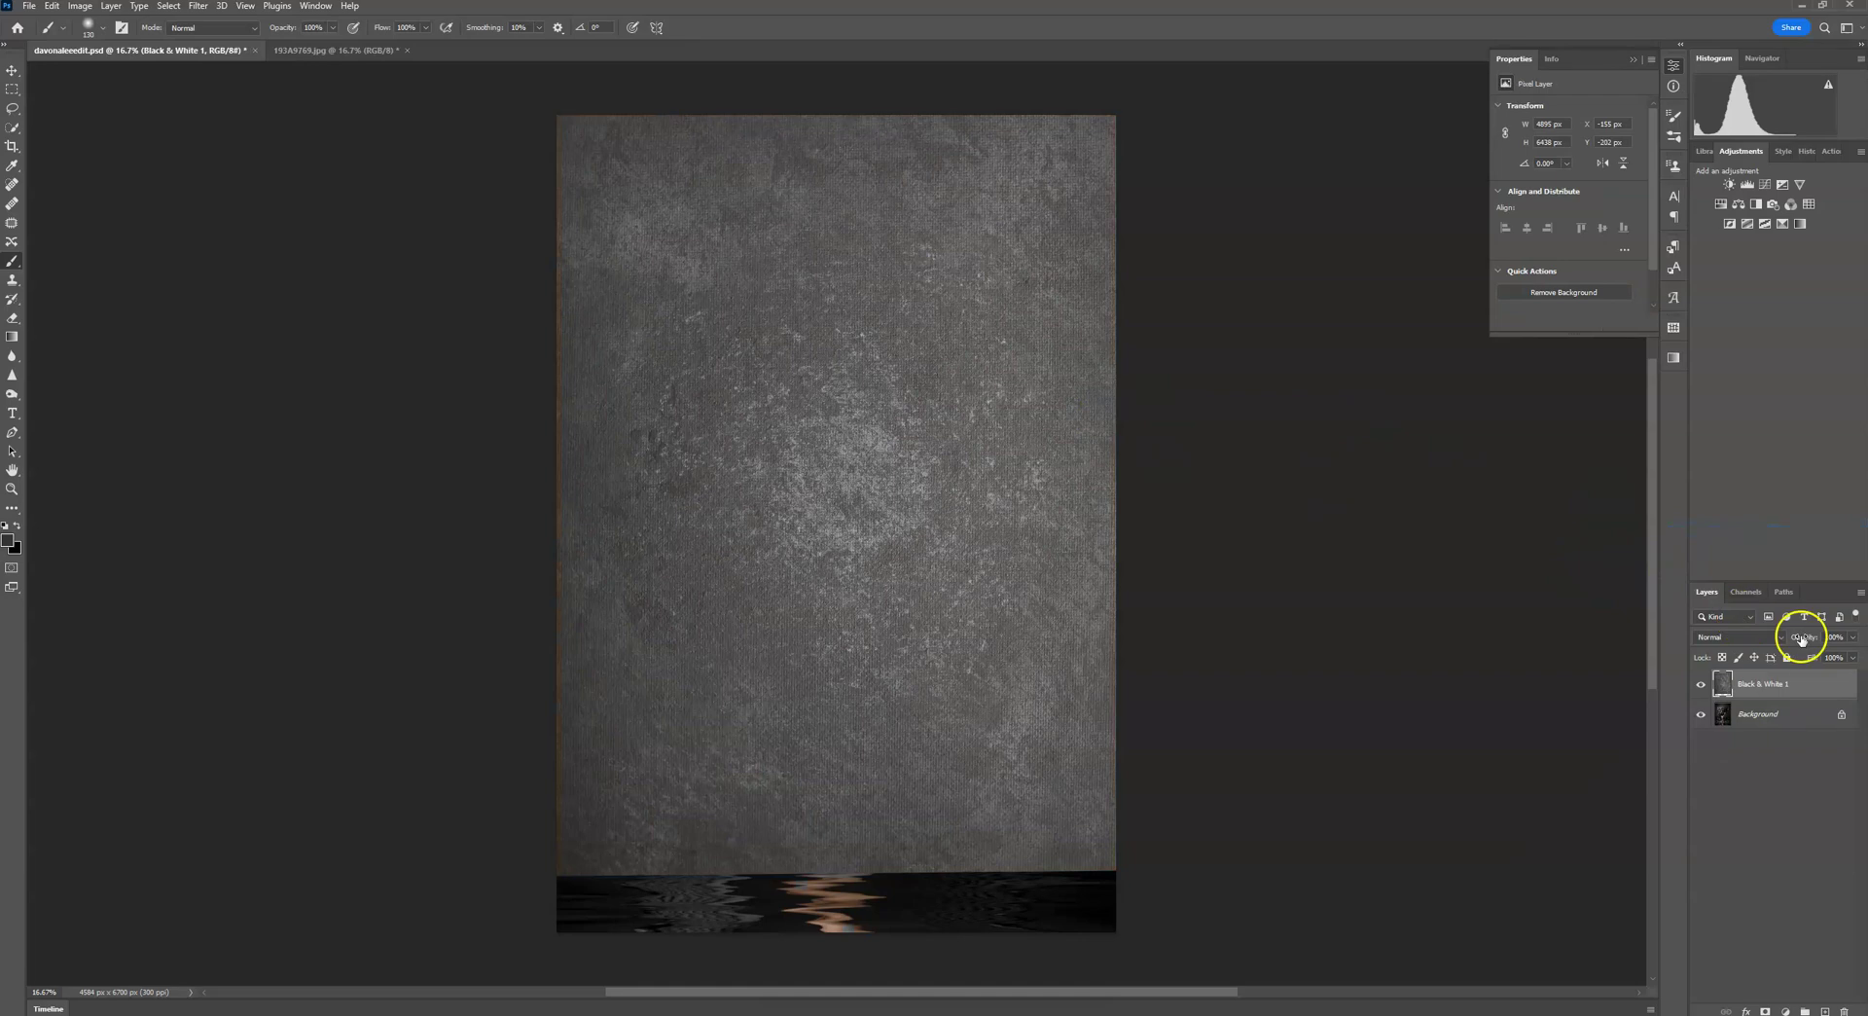
click(1700, 684)
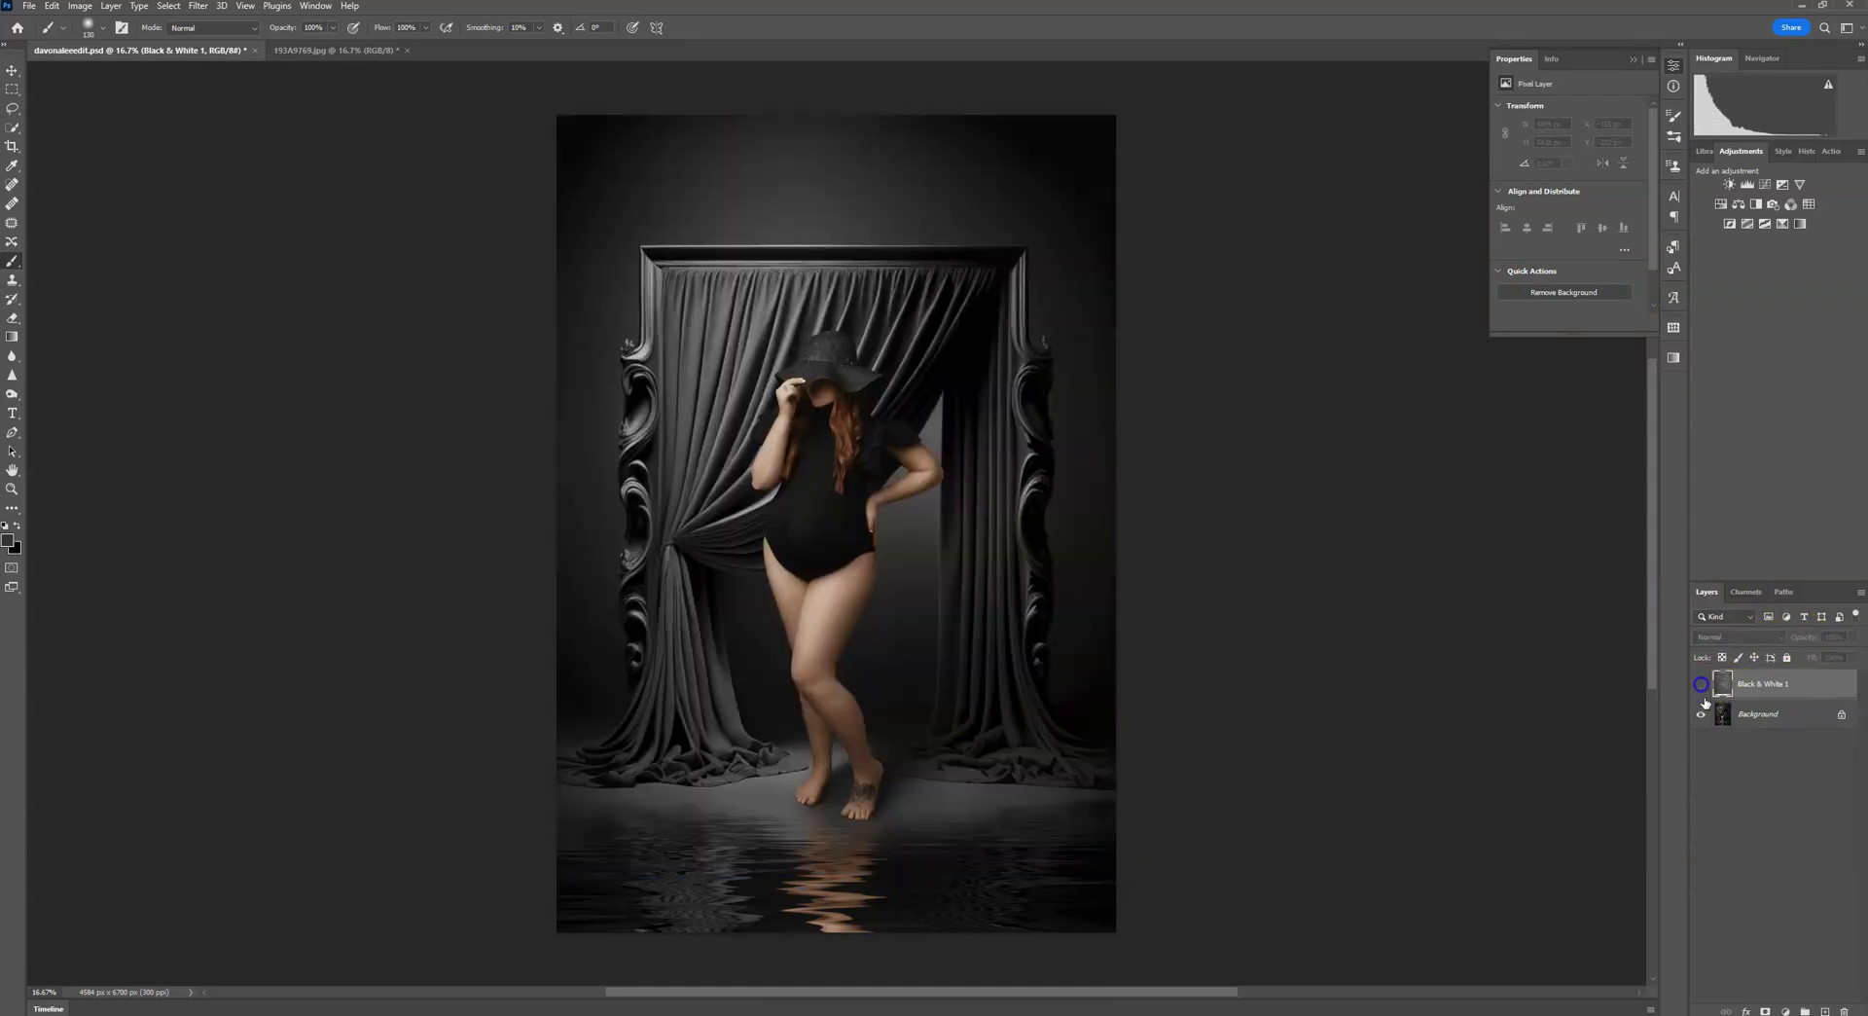
On the Background layer, Quick Select the subject and add the curtains and frame.
click(1758, 718)
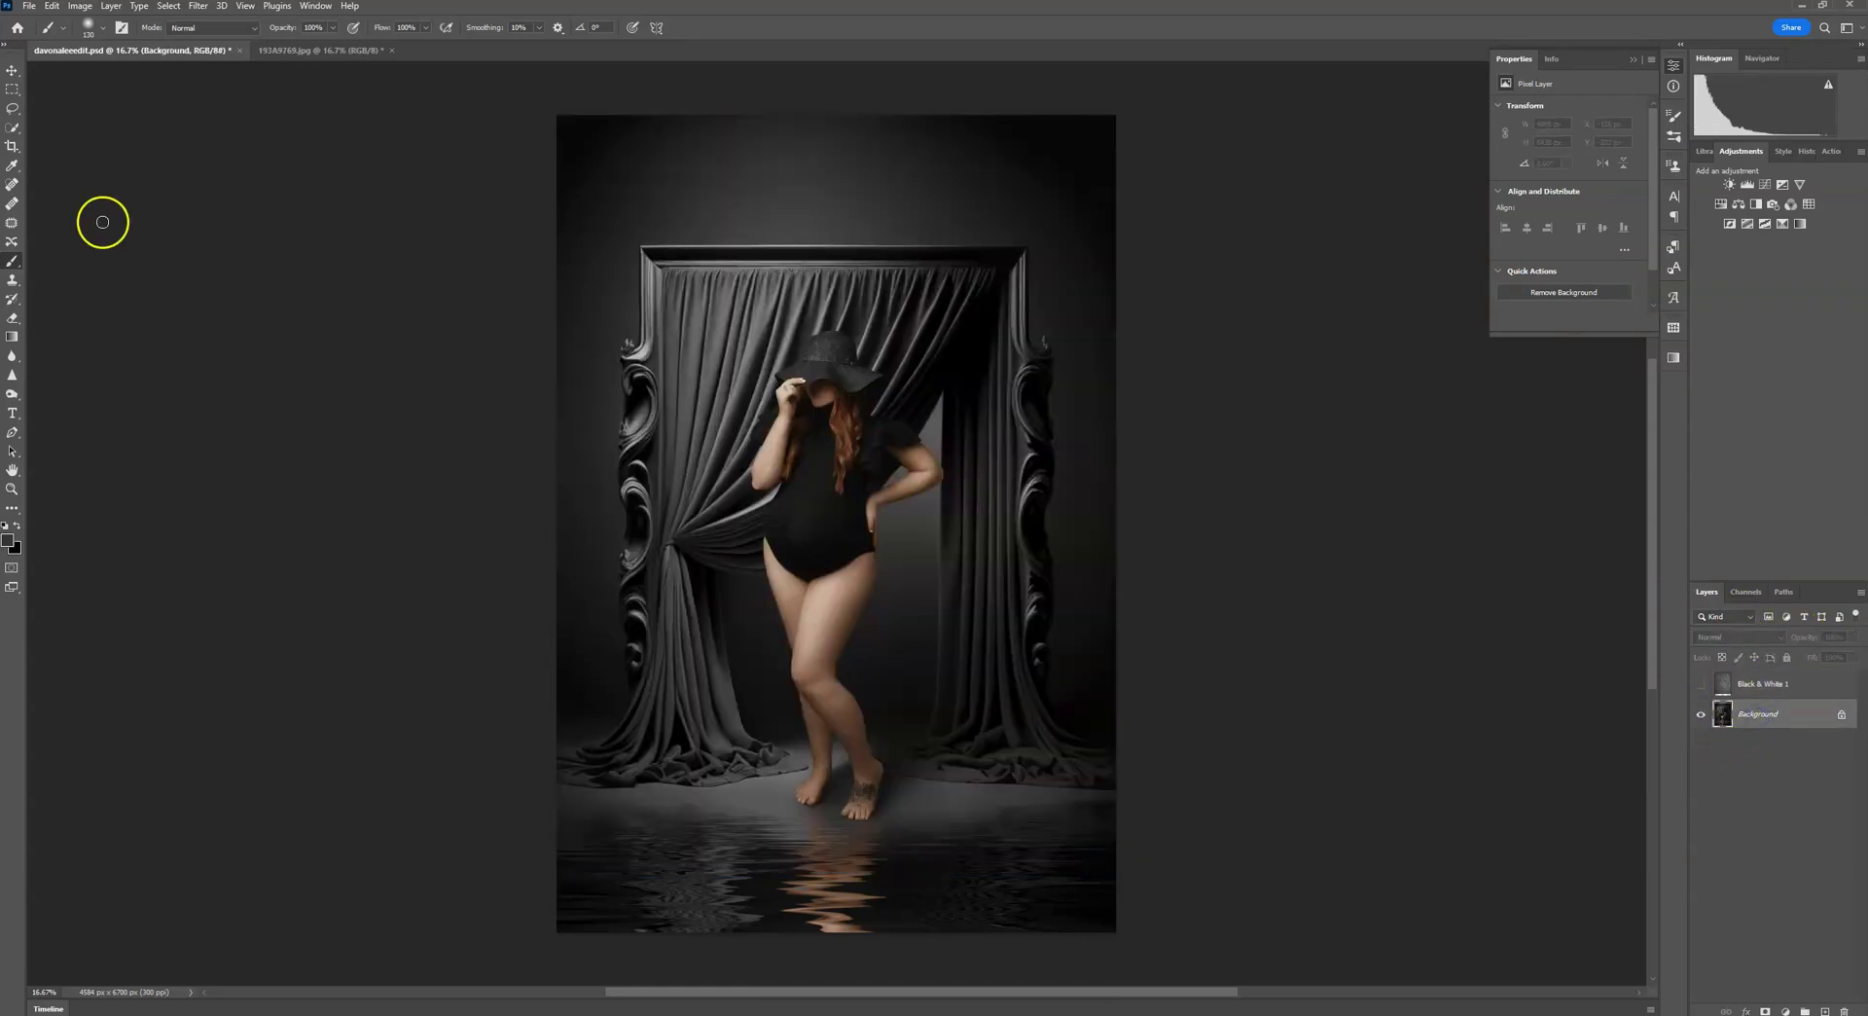
click(12, 127)
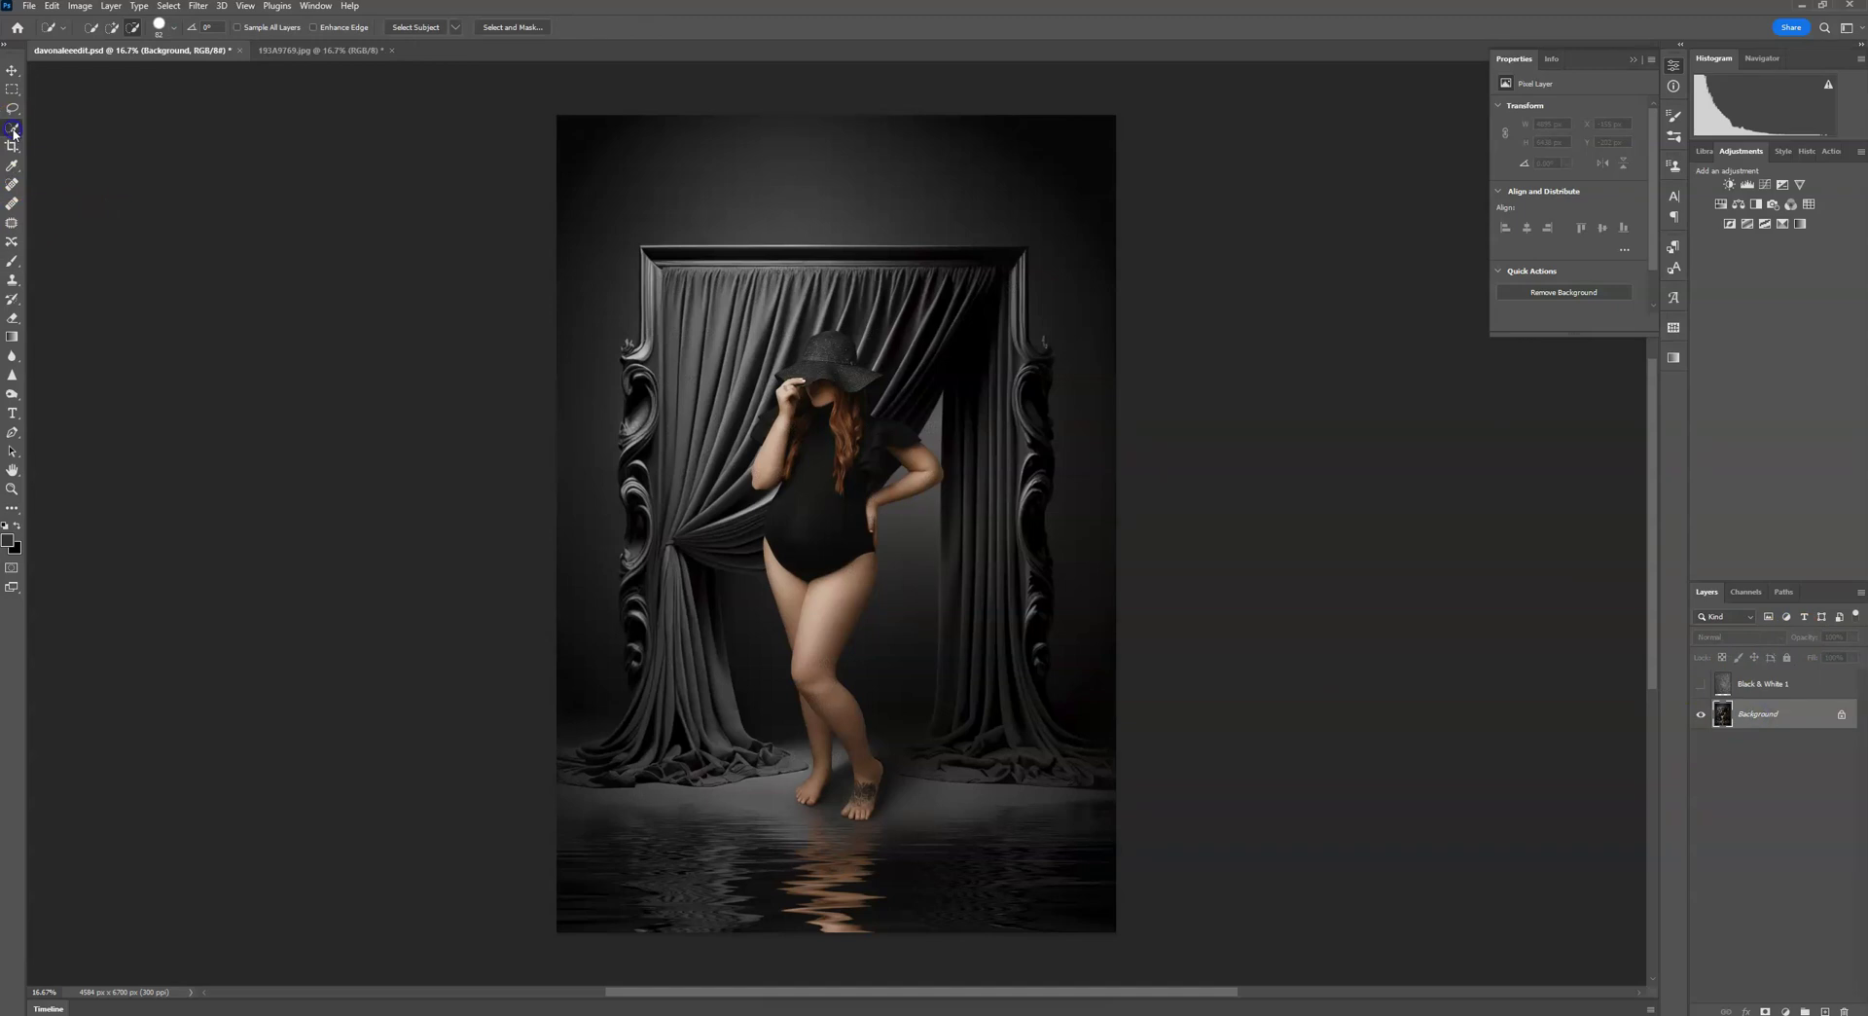
click(416, 28)
click(113, 27)
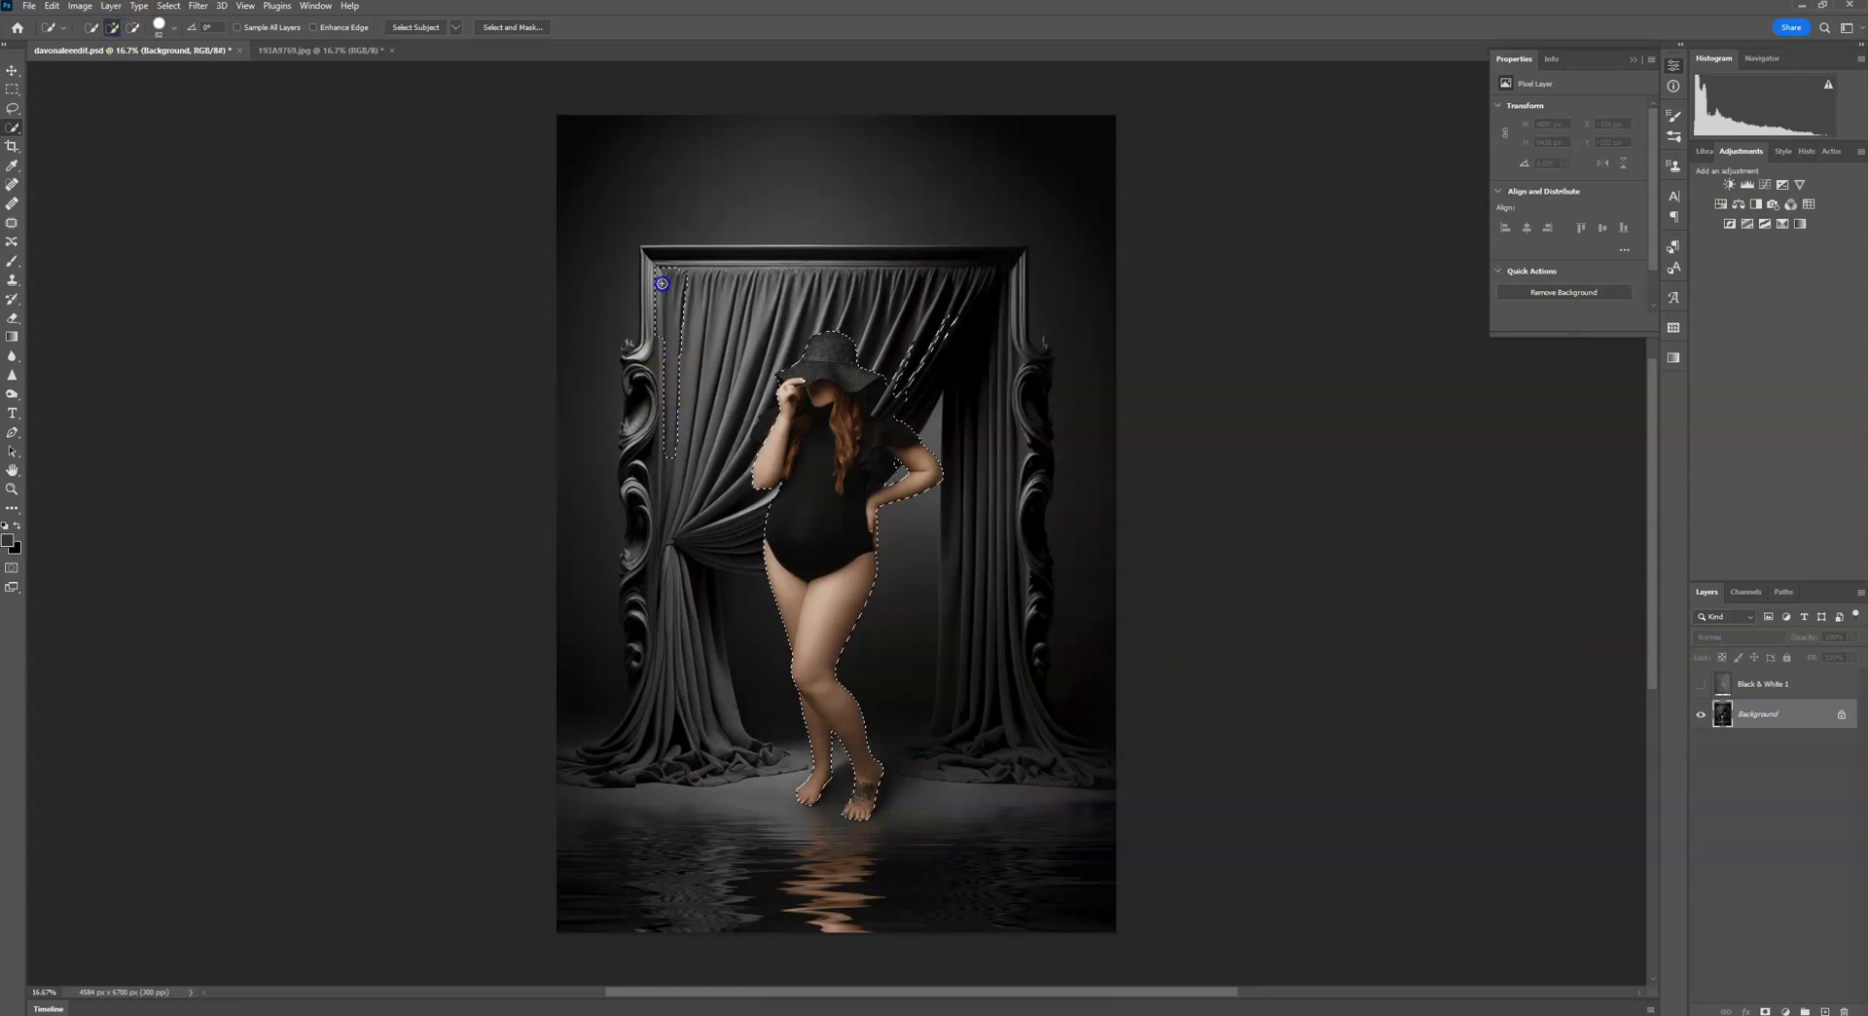
mouse_move(664, 279)
mouse_down()
mouse_move(849, 267)
mouse_move(841, 289)
mouse_move(704, 342)
mouse_up()
mouse_move(650, 402)
mouse_down()
mouse_move(659, 726)
mouse_move(605, 766)
mouse_move(630, 773)
mouse_move(686, 761)
mouse_move(717, 711)
mouse_move(701, 531)
mouse_move(805, 484)
mouse_move(808, 422)
mouse_move(949, 298)
mouse_move(994, 296)
mouse_move(1015, 555)
mouse_move(999, 709)
mouse_move(982, 365)
mouse_move(955, 671)
mouse_up()
drag(1045, 766, 1016, 687)
Trim the selection outside the frame and around the thigh, then duplicate the Background layer.
click(132, 28)
drag(558, 146, 1310, 203)
drag(1114, 209, 1119, 751)
drag(512, 416, 563, 638)
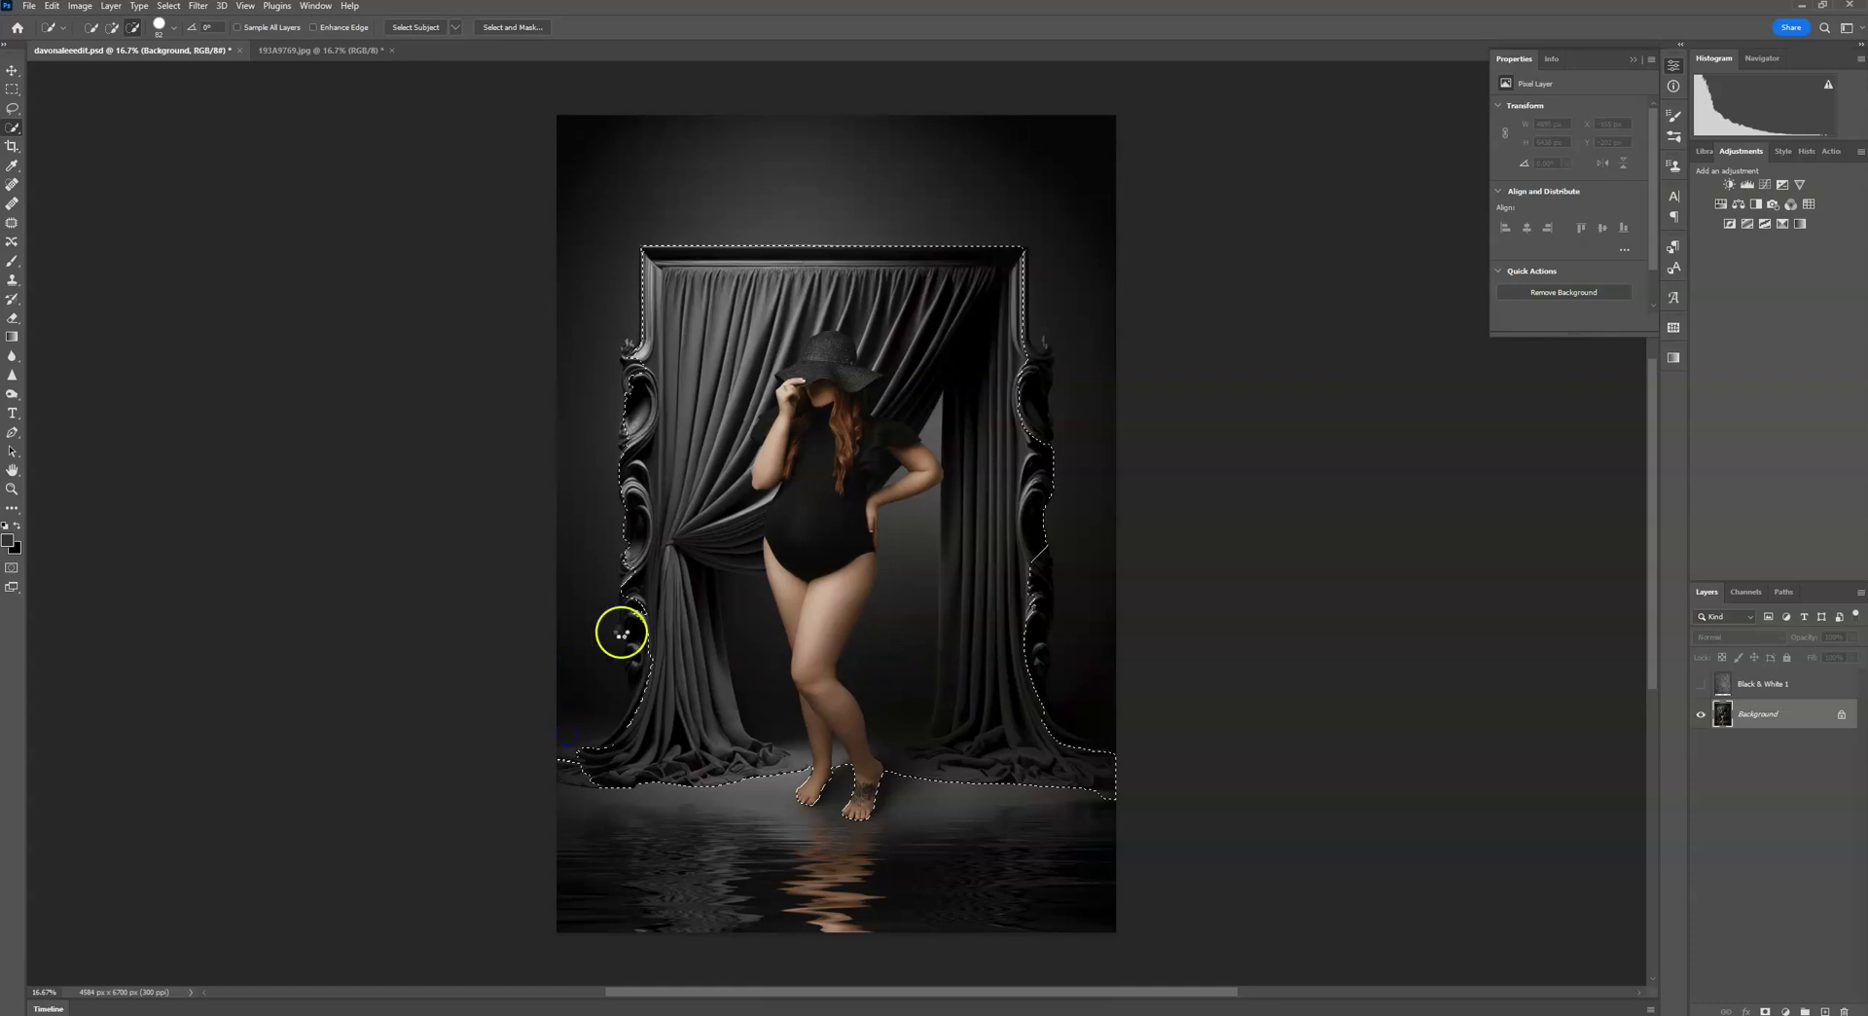
click(111, 28)
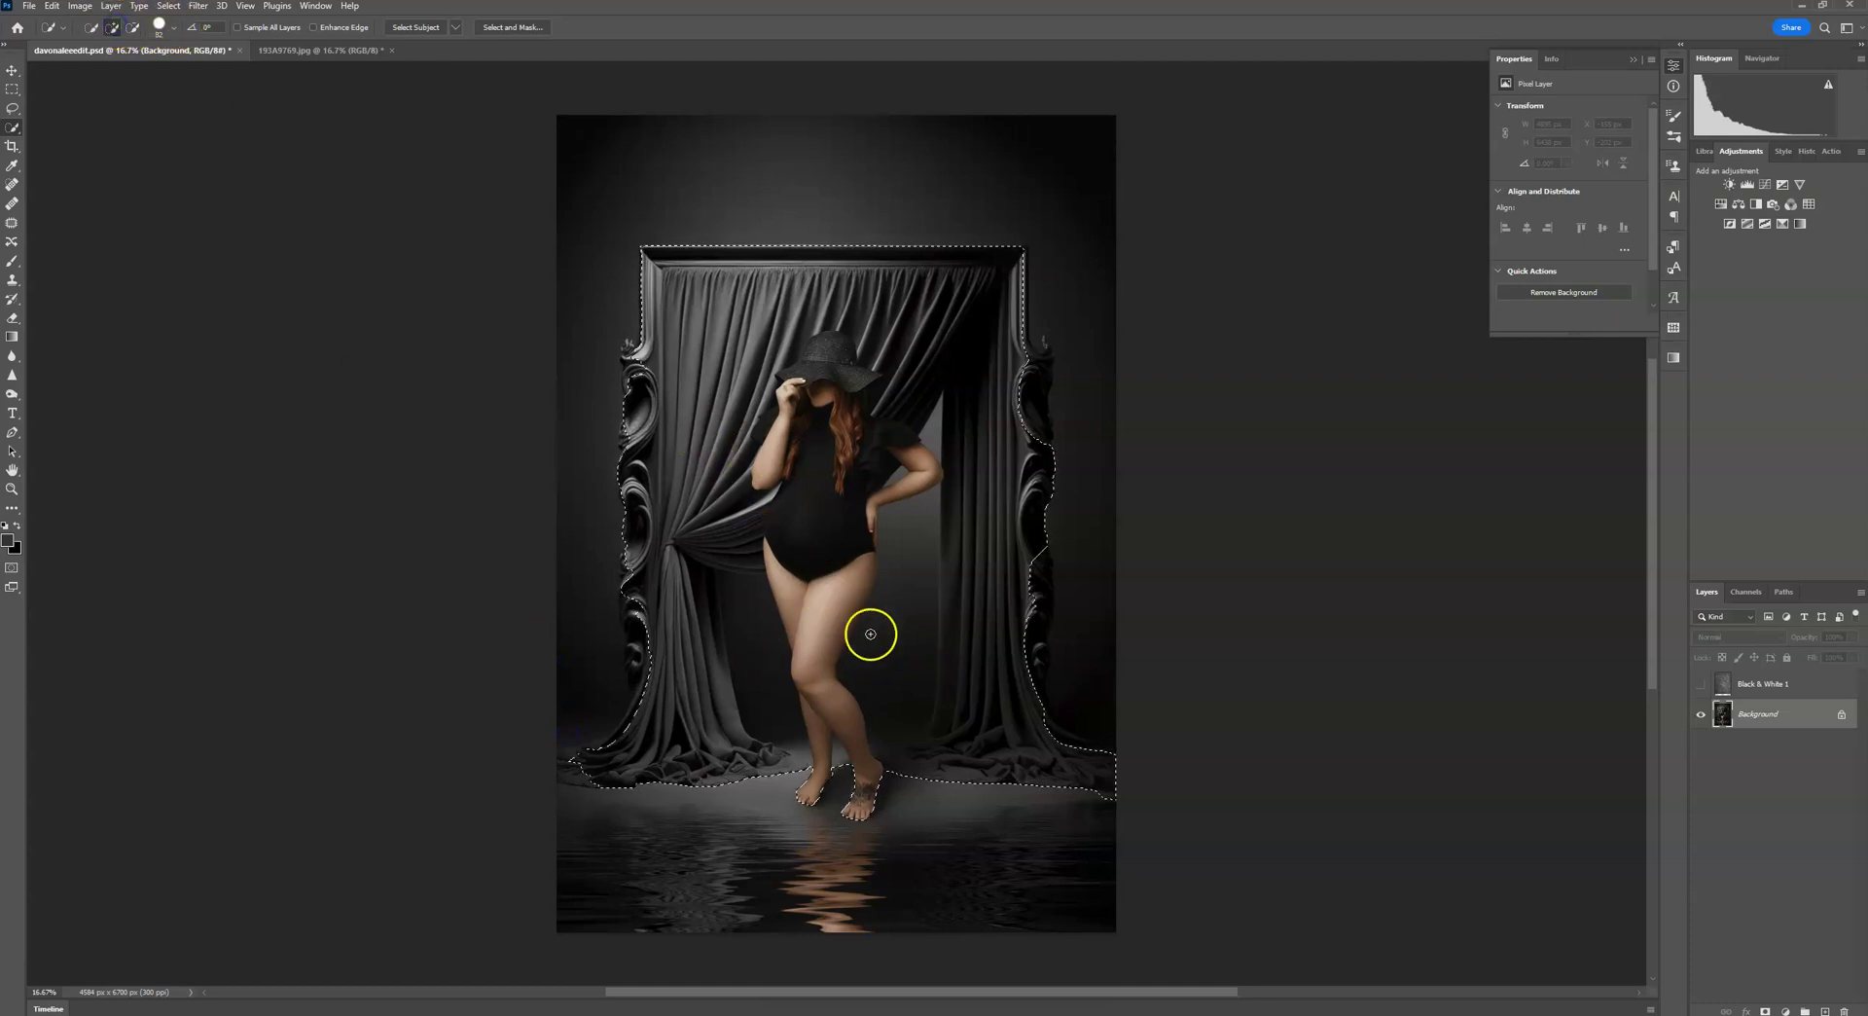
click(132, 28)
click(977, 688)
click(907, 716)
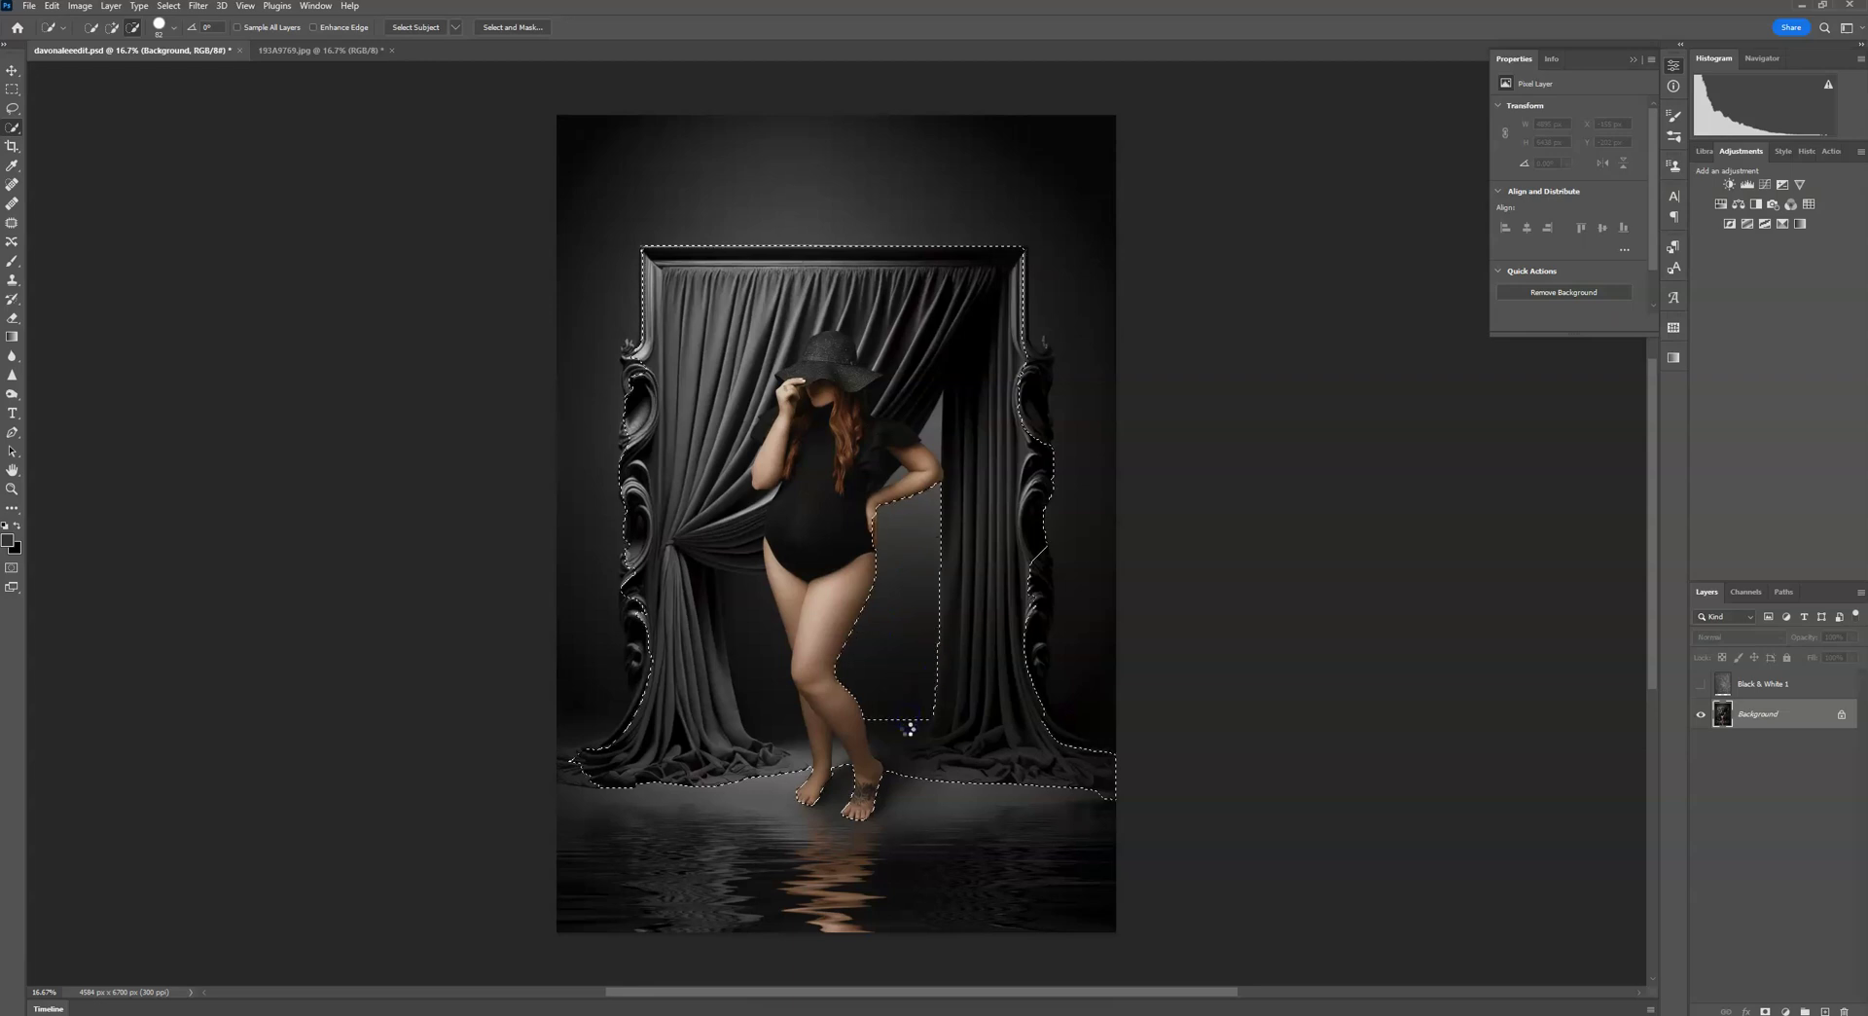
drag(746, 612, 756, 657)
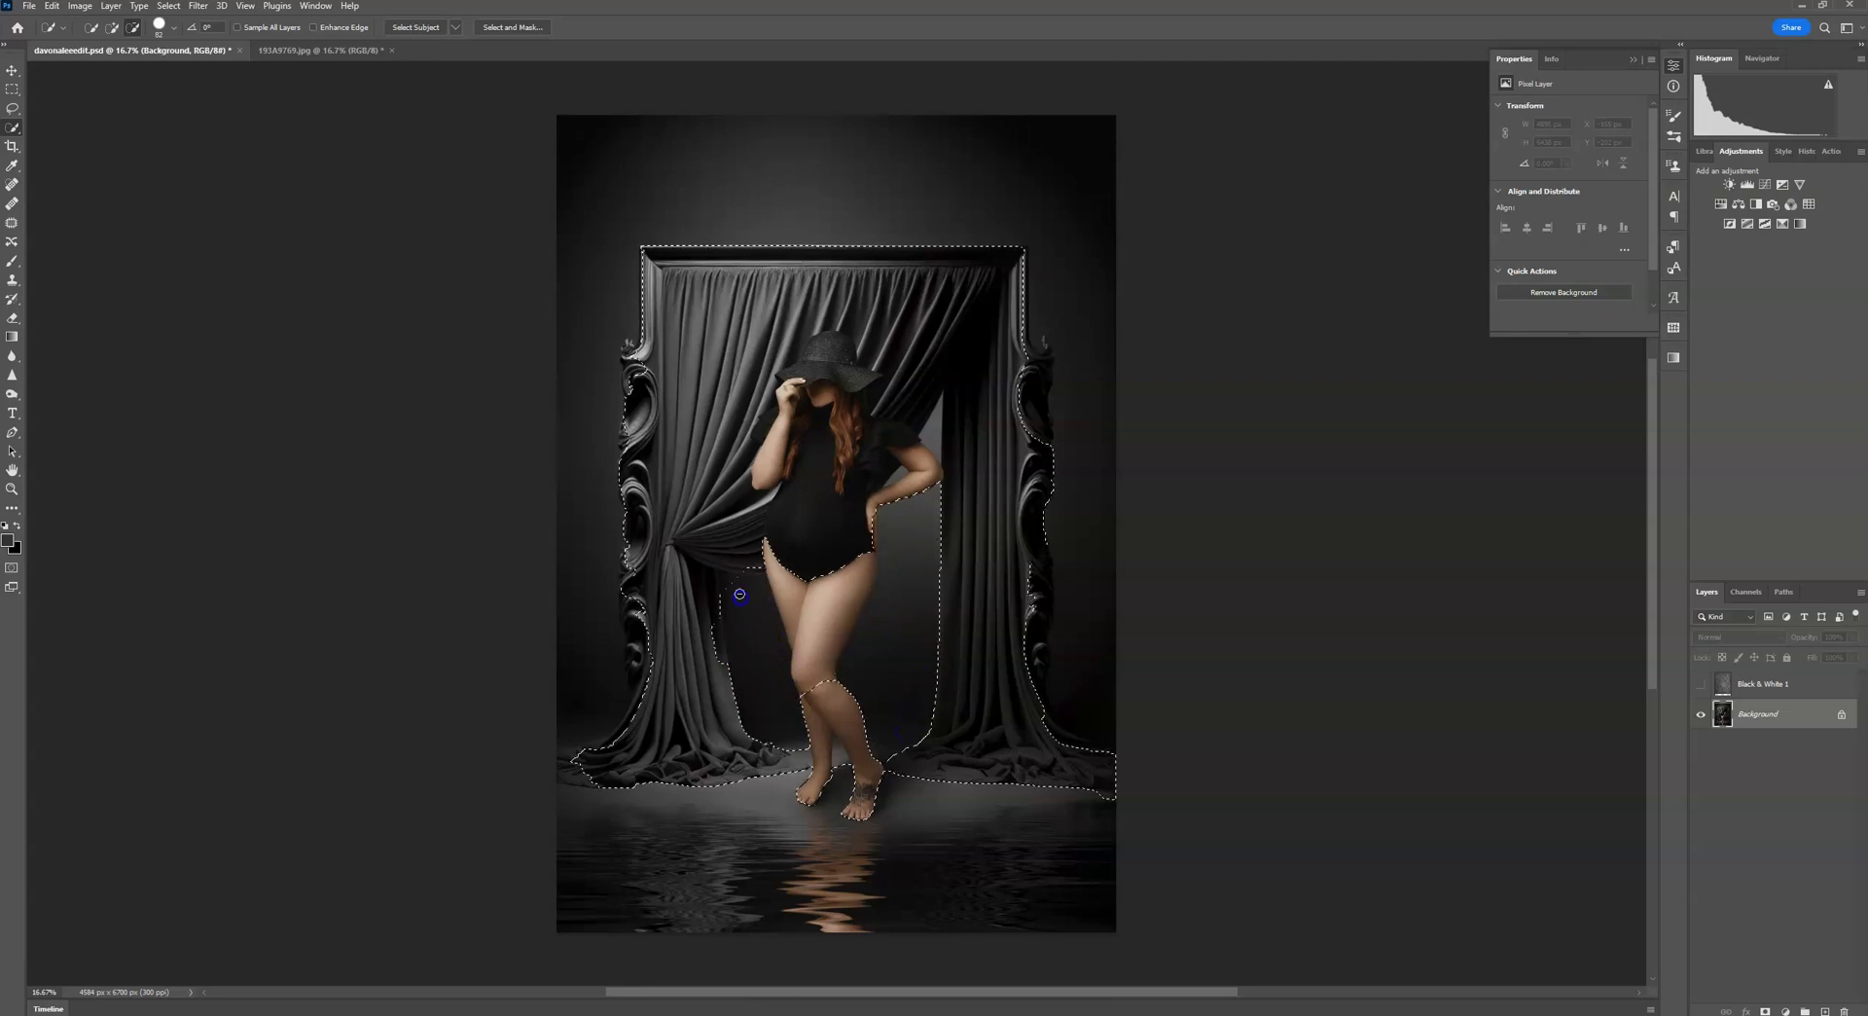
click(112, 27)
click(876, 604)
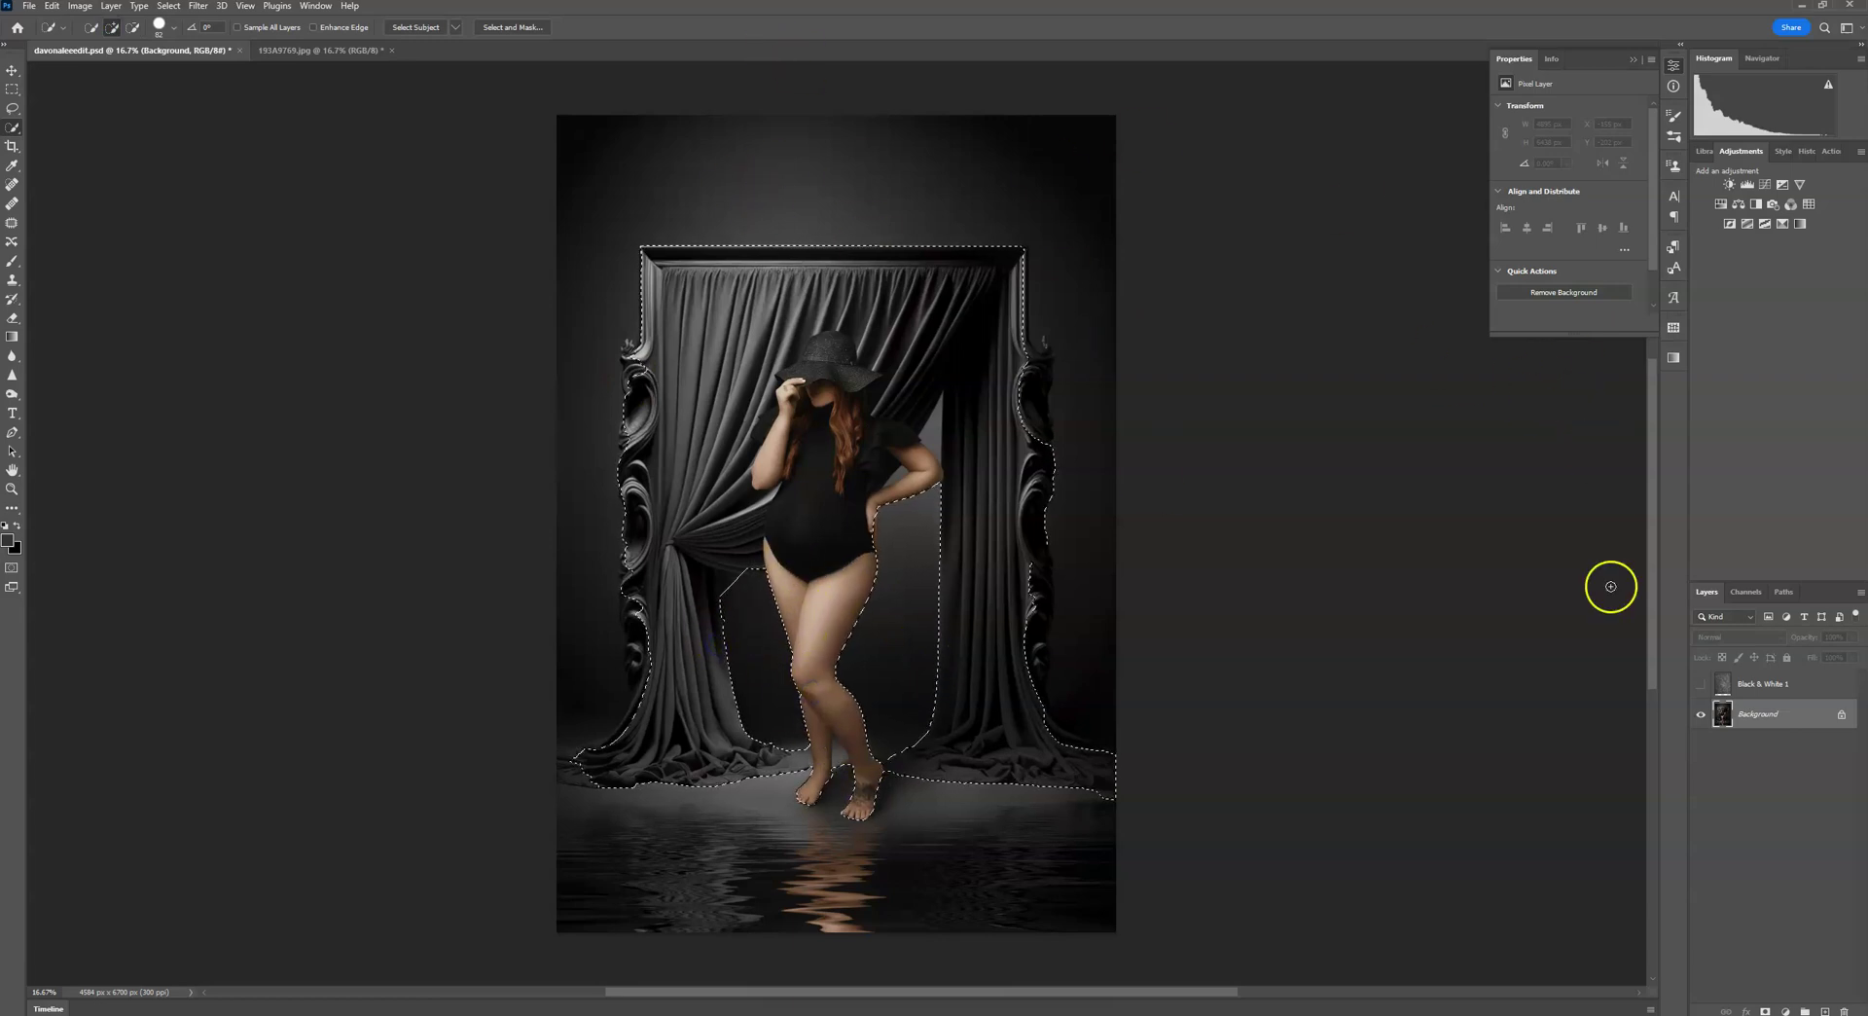
drag(1771, 718, 1829, 1008)
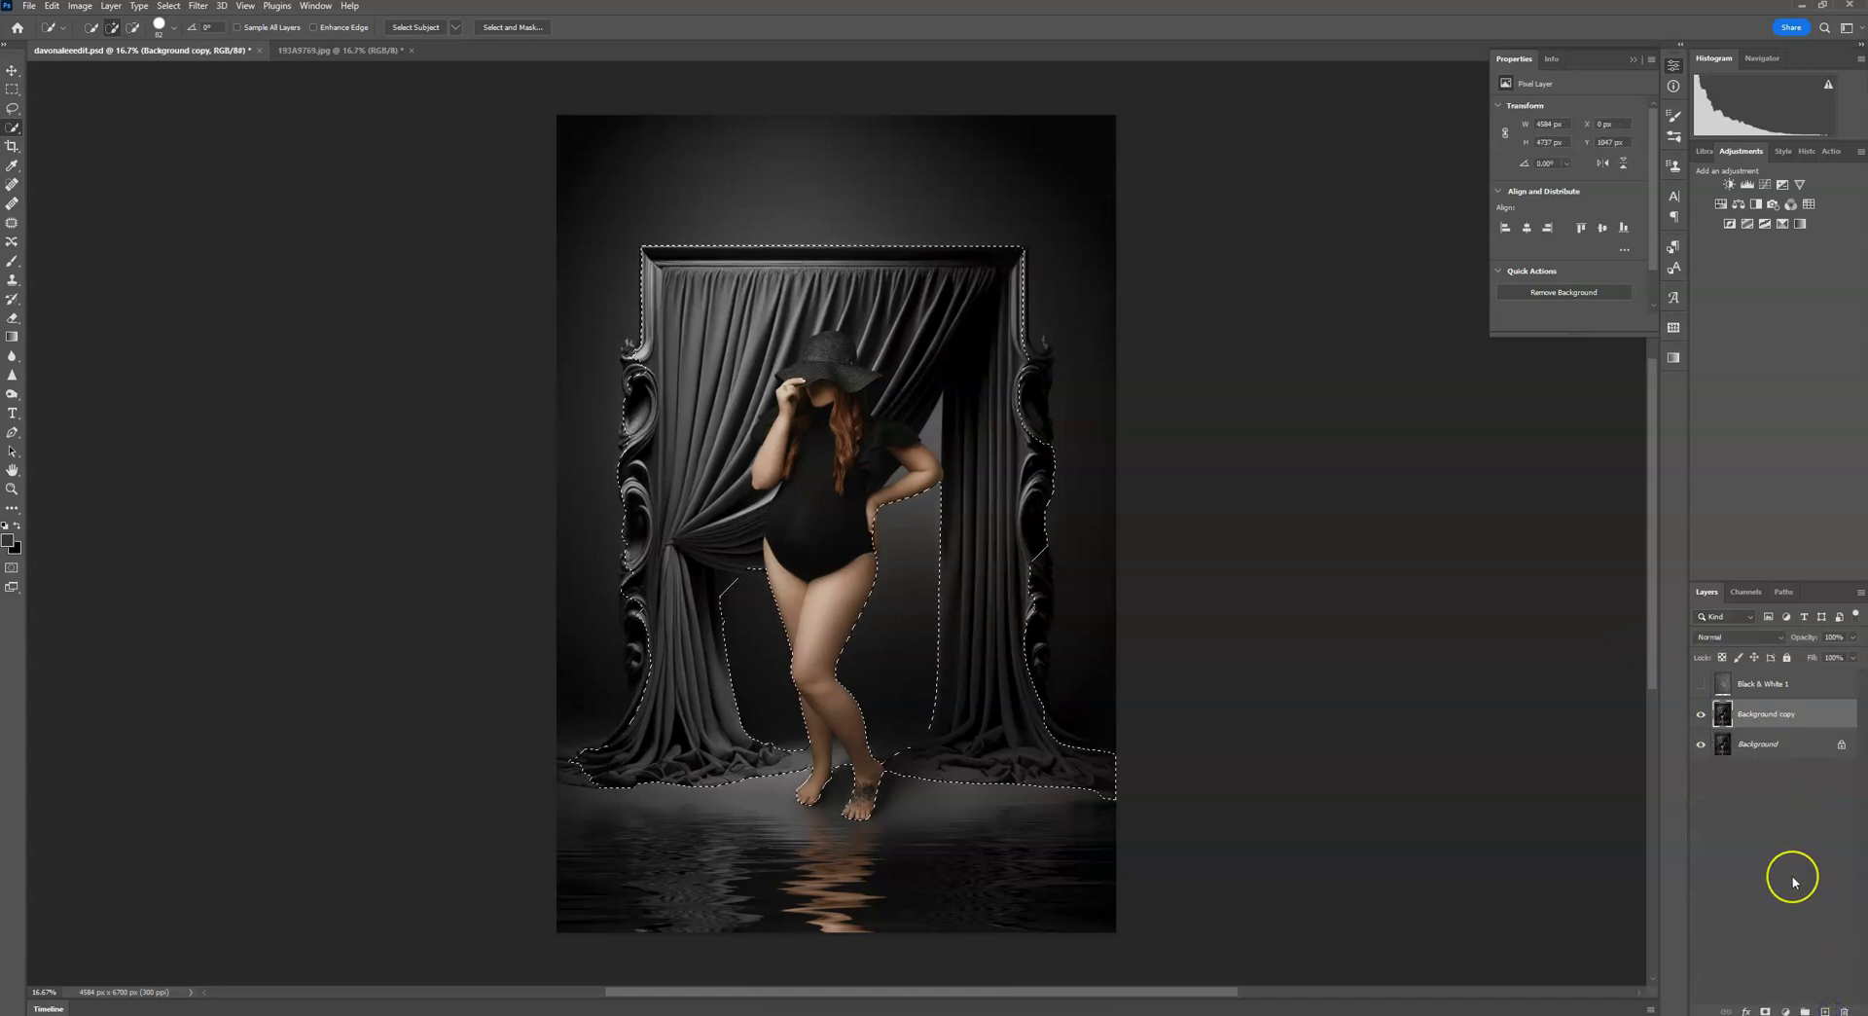
Mask Background copy with the curtain-and-subject selection, then select the Black & White 1 layer.
click(1761, 717)
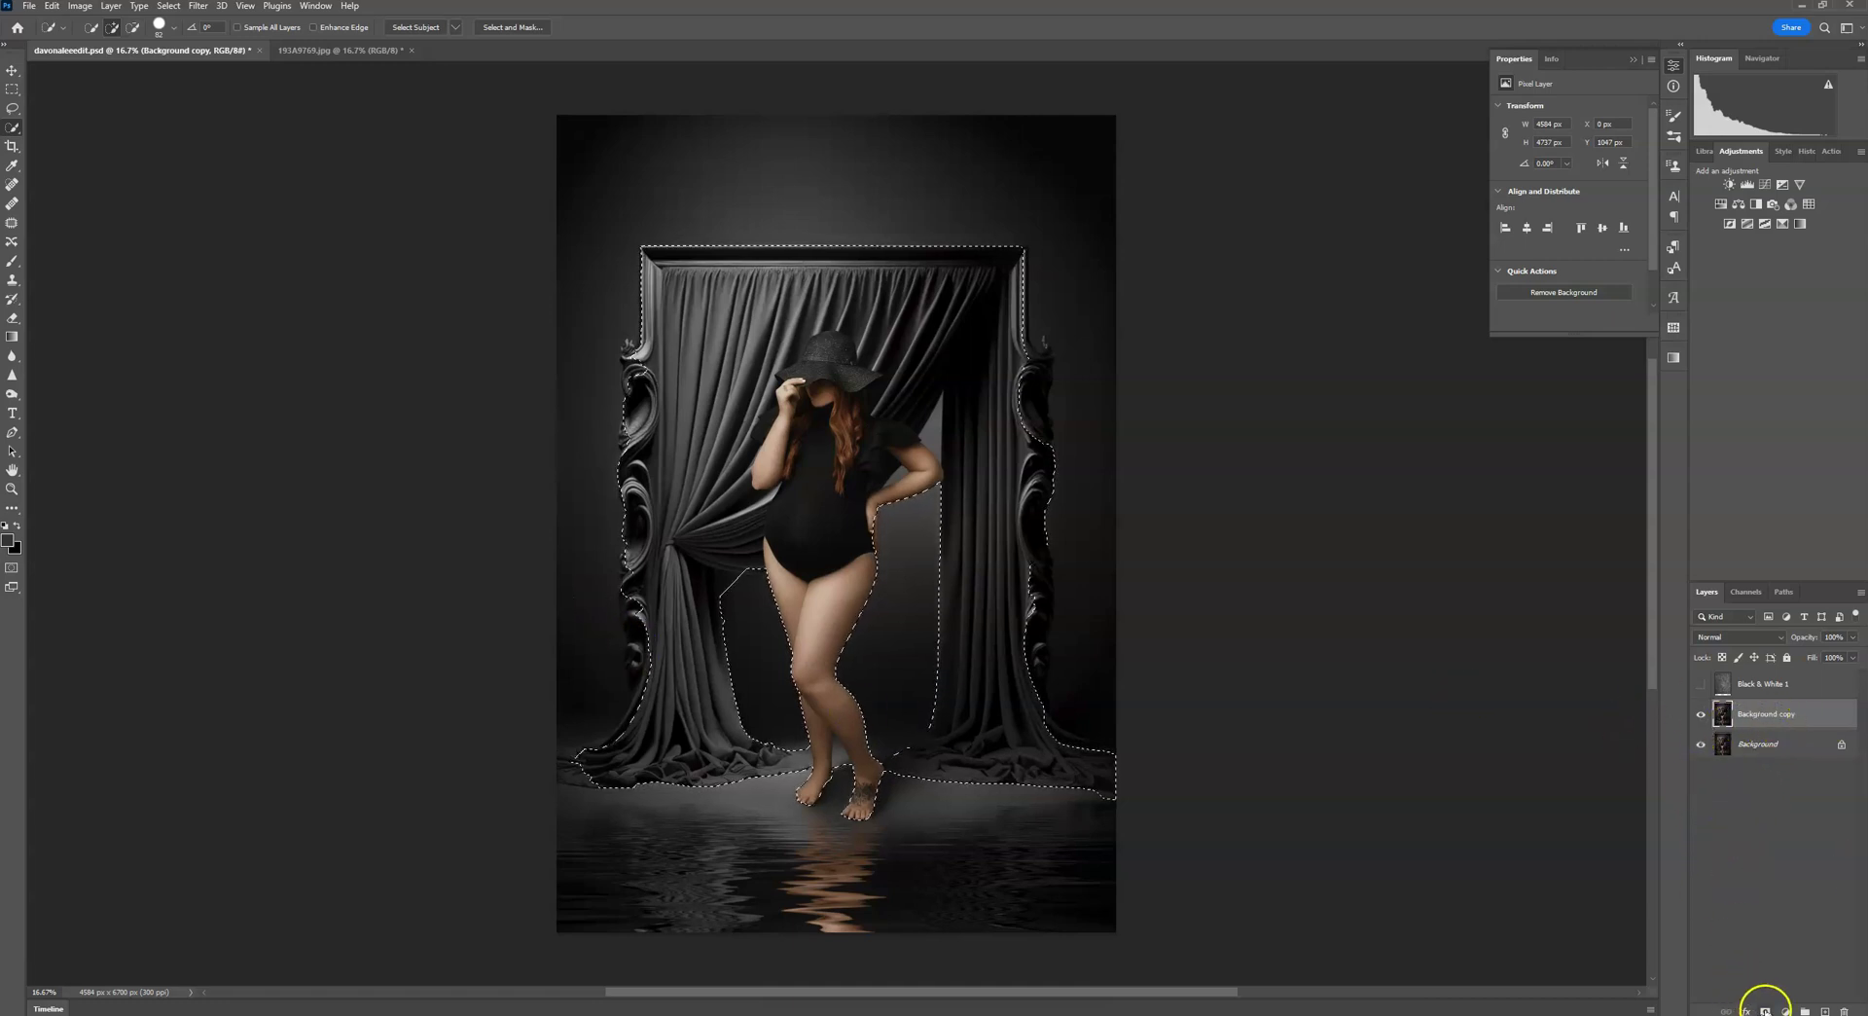
click(1765, 1011)
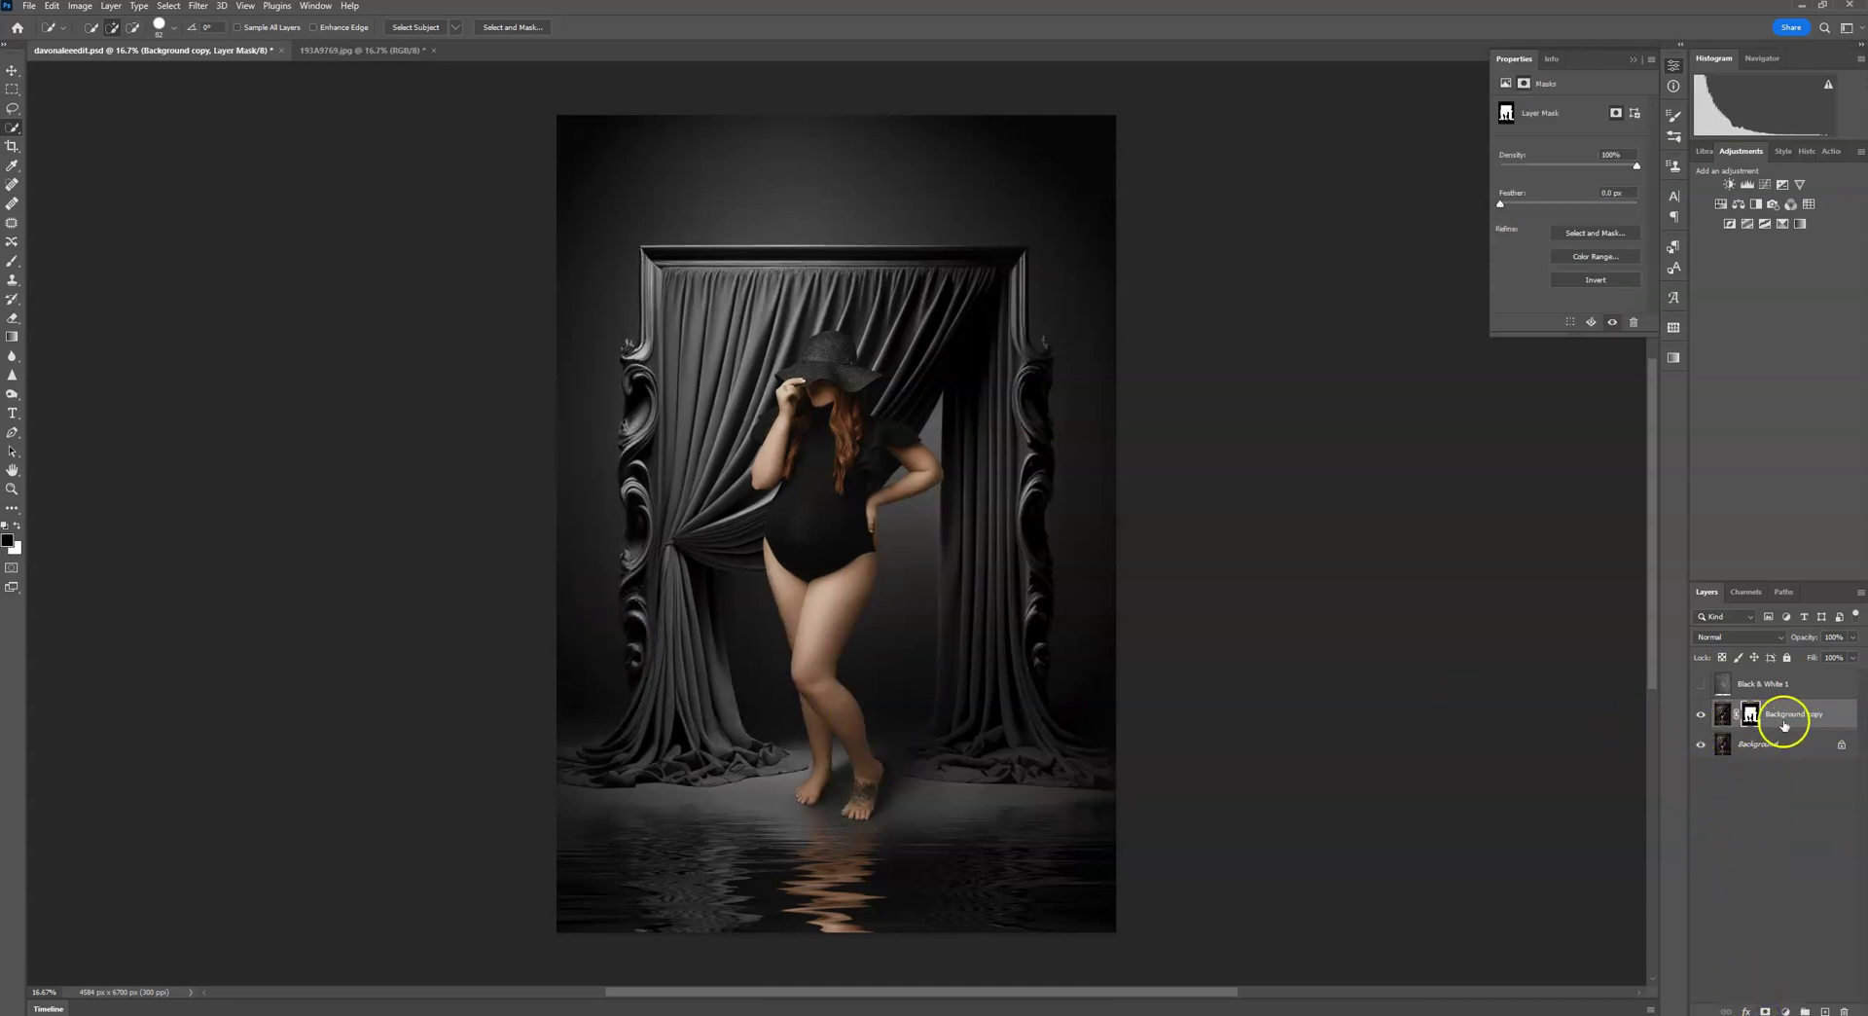
right_click(1751, 718)
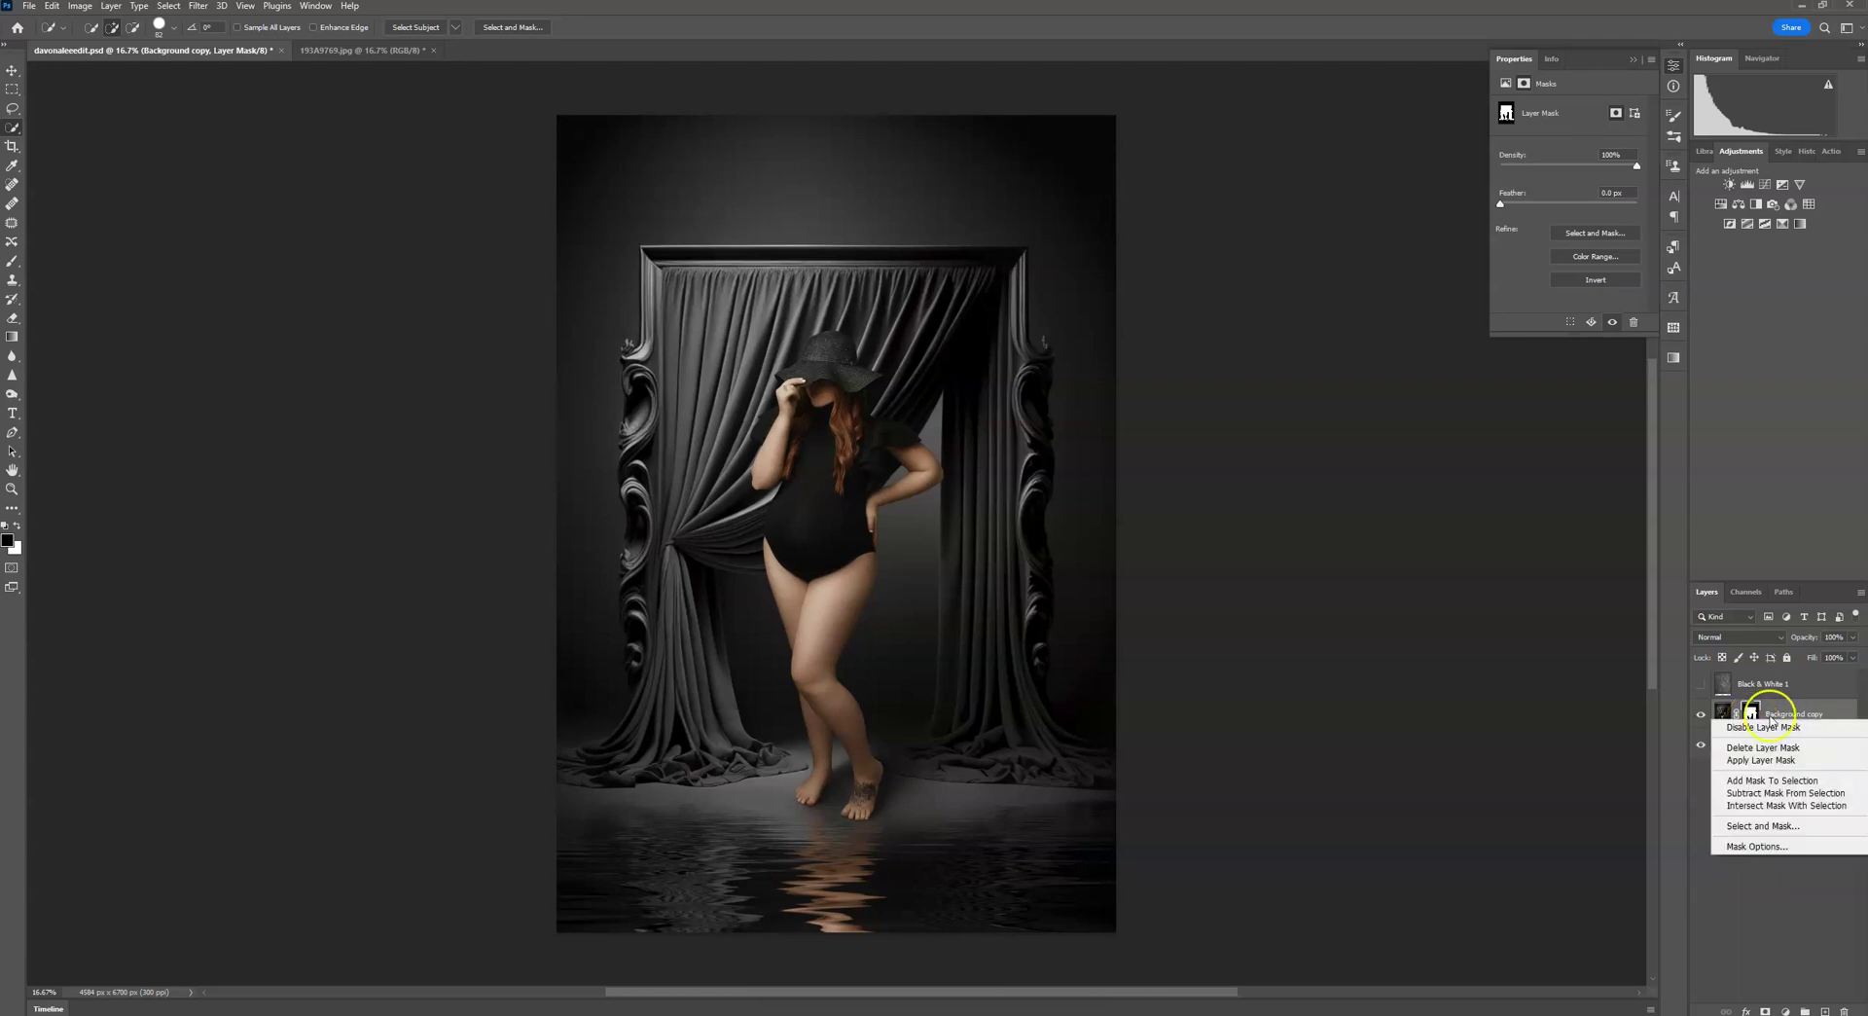
click(1762, 719)
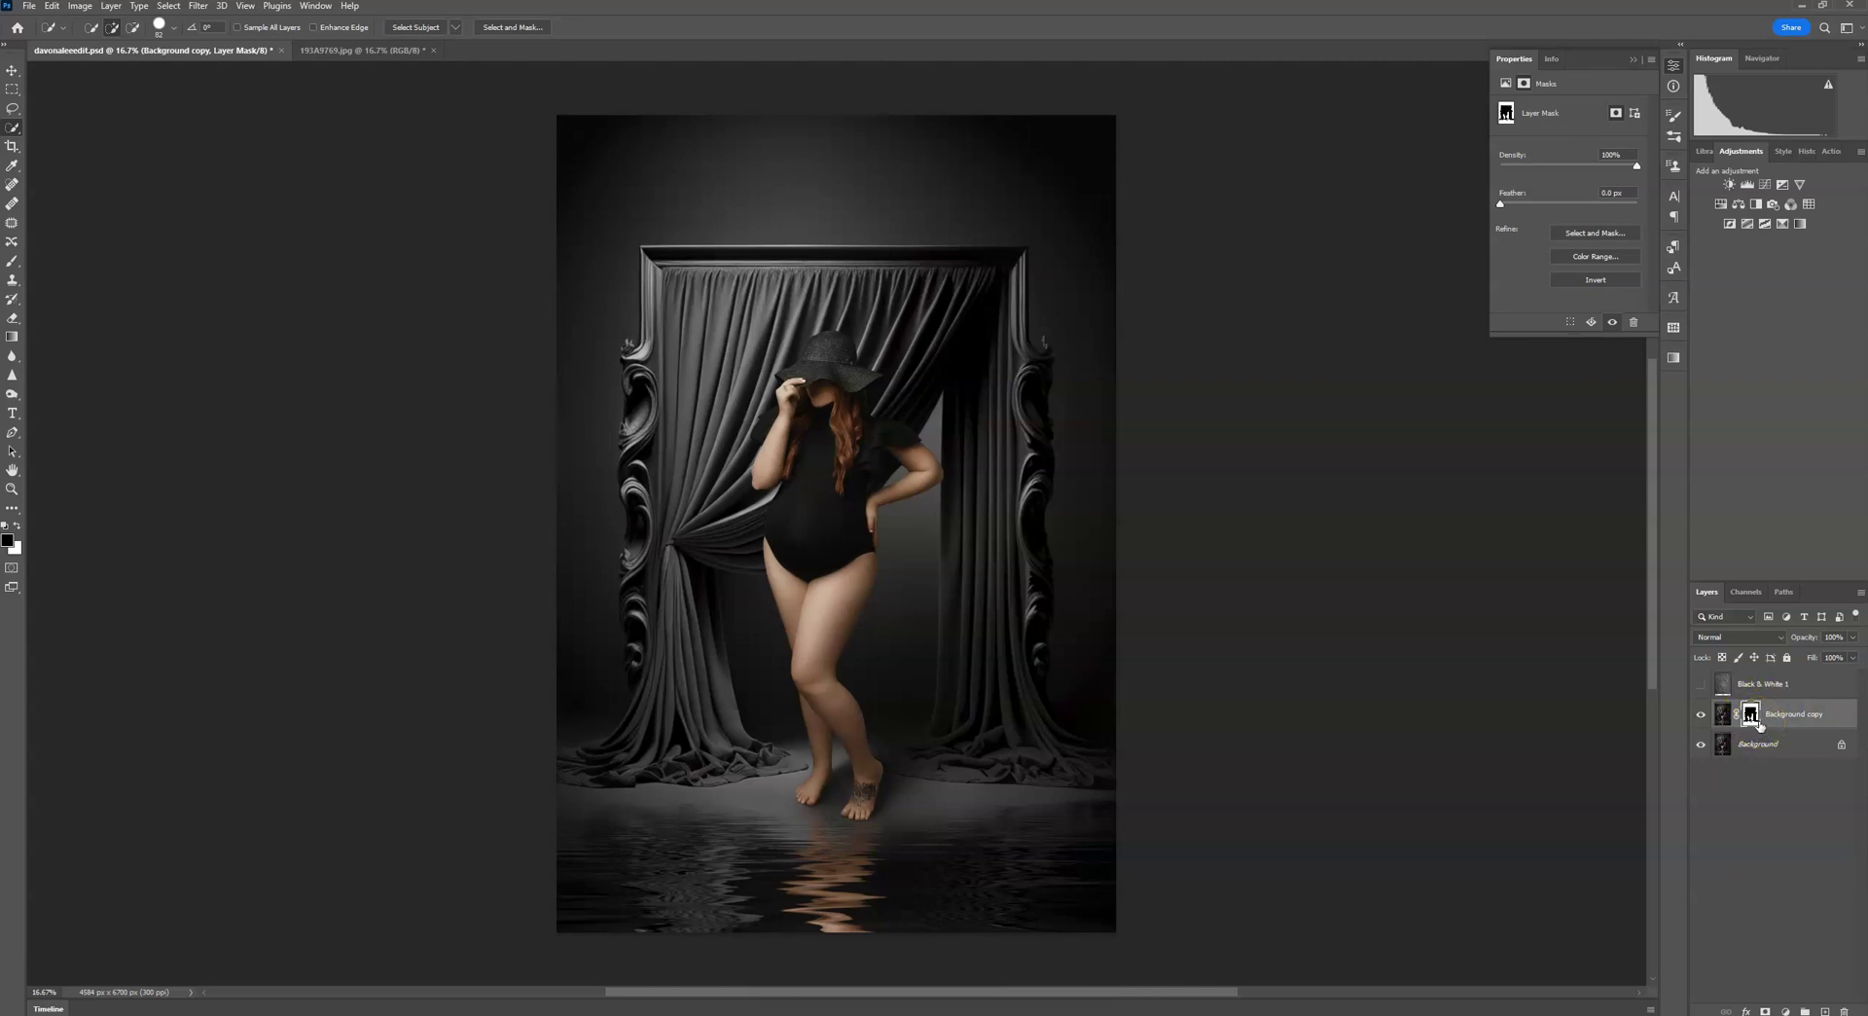
click(1761, 693)
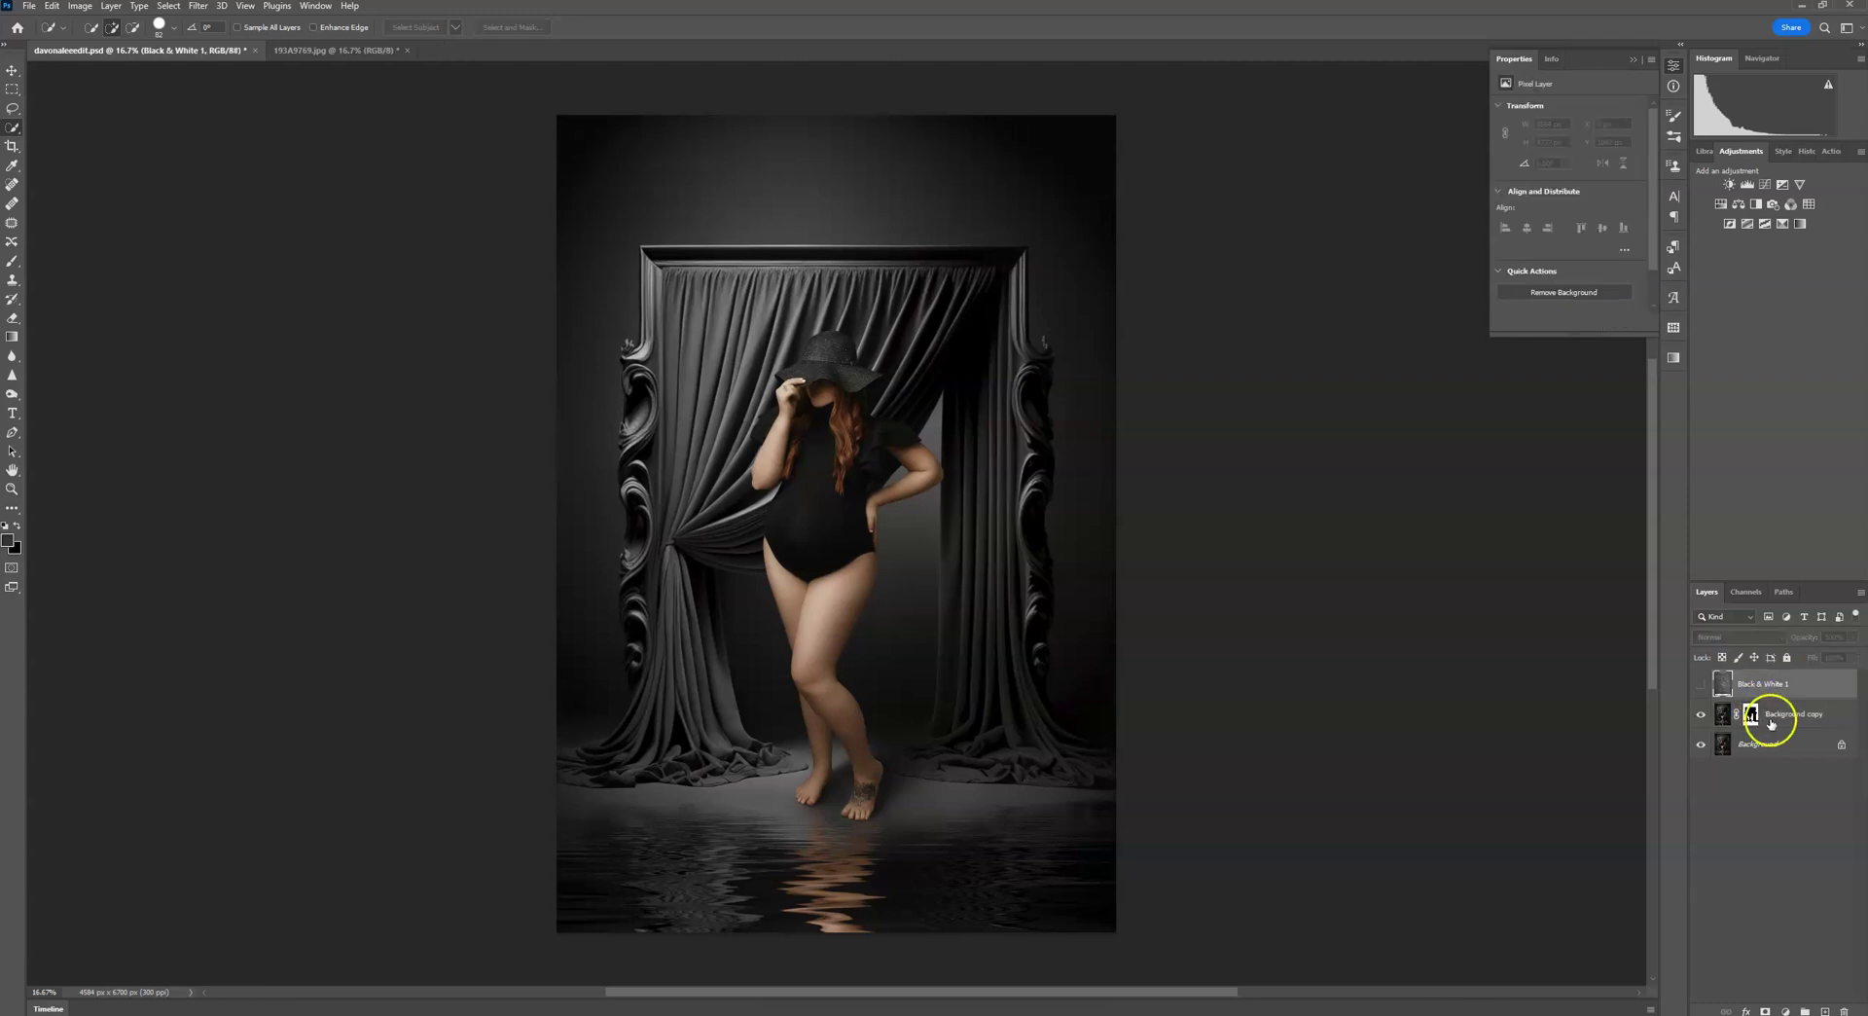
Show Black & White 1, clip it to the masked copy, and set it to Soft Light.
click(1701, 683)
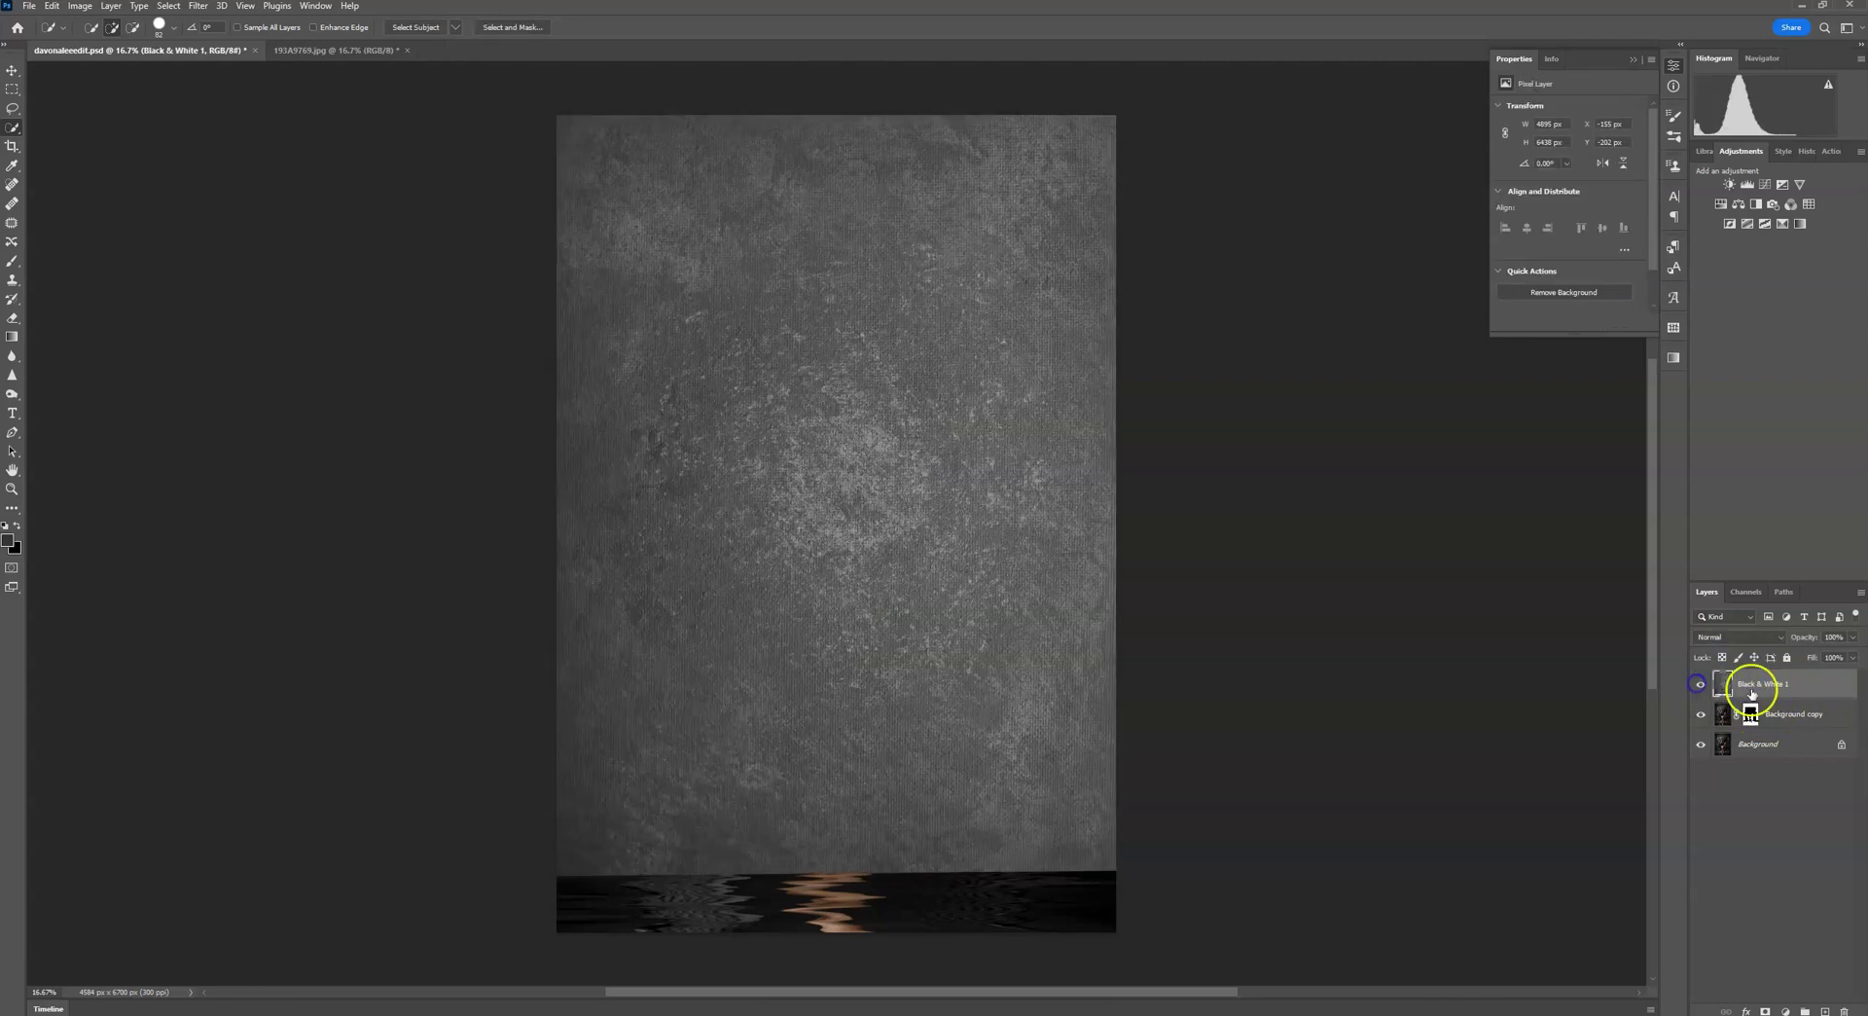
right_click(1773, 691)
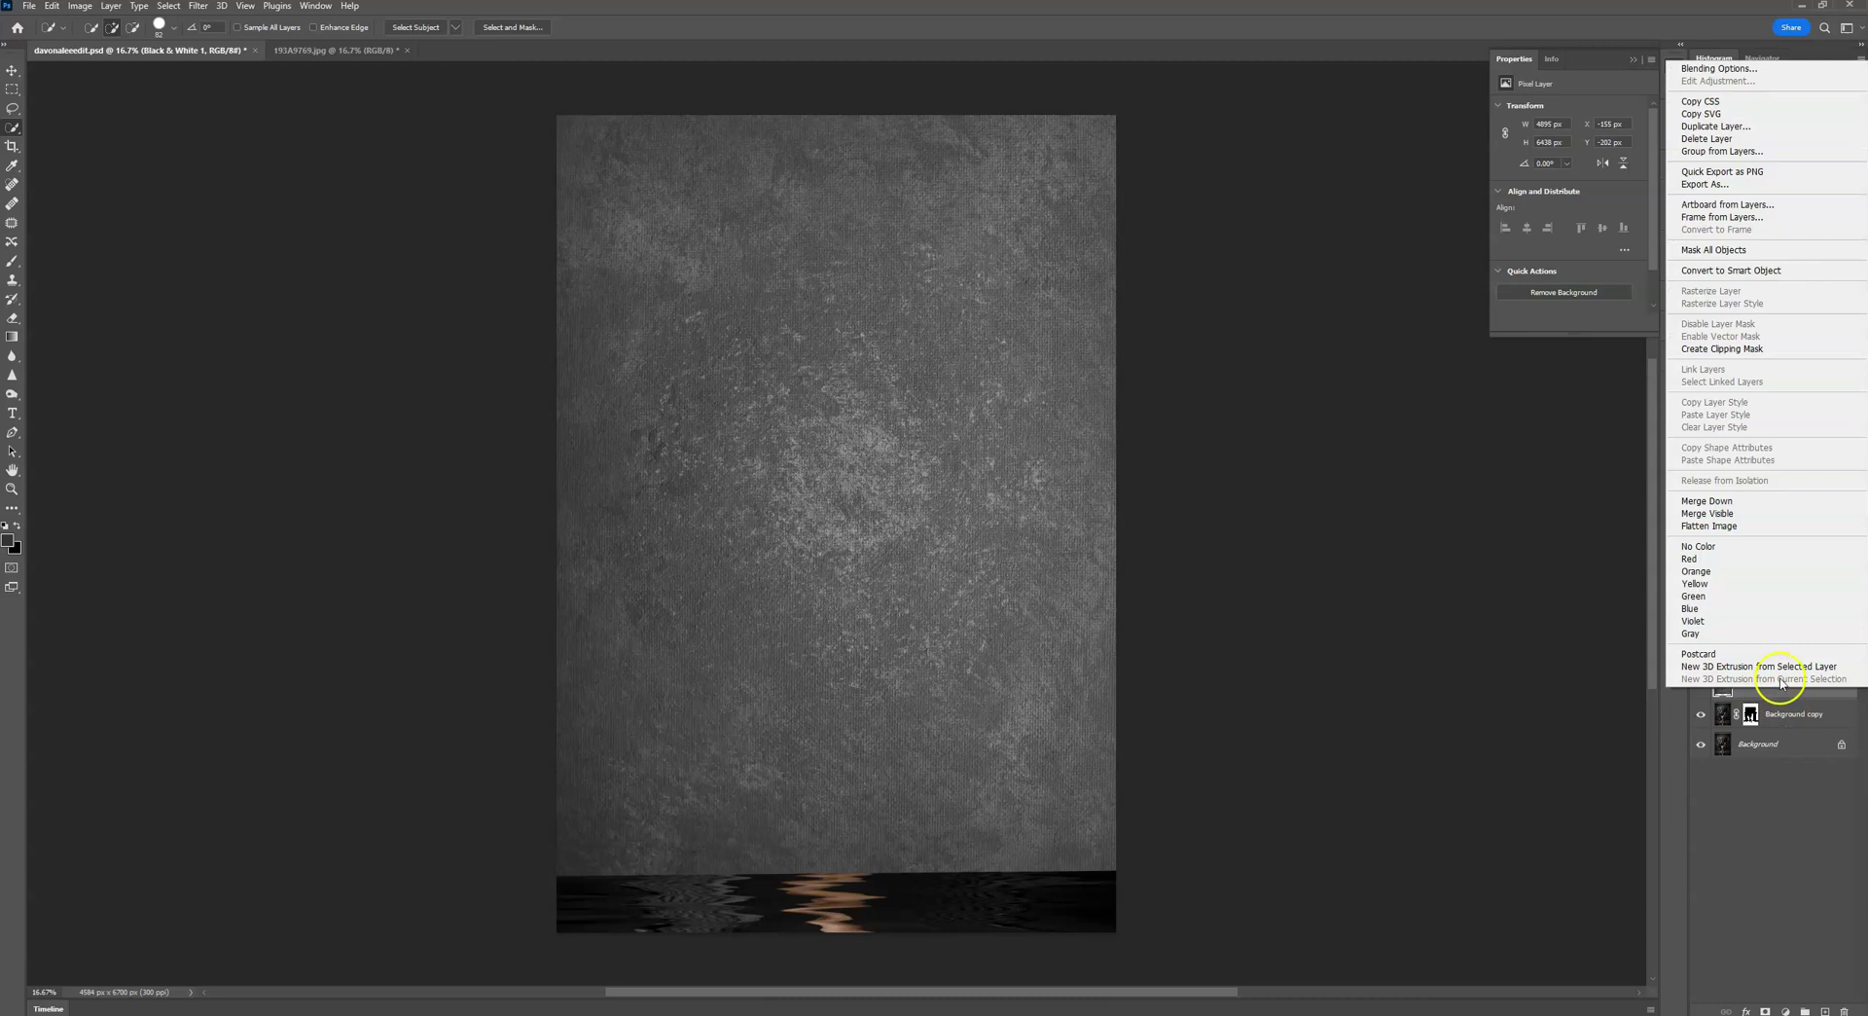
click(1724, 348)
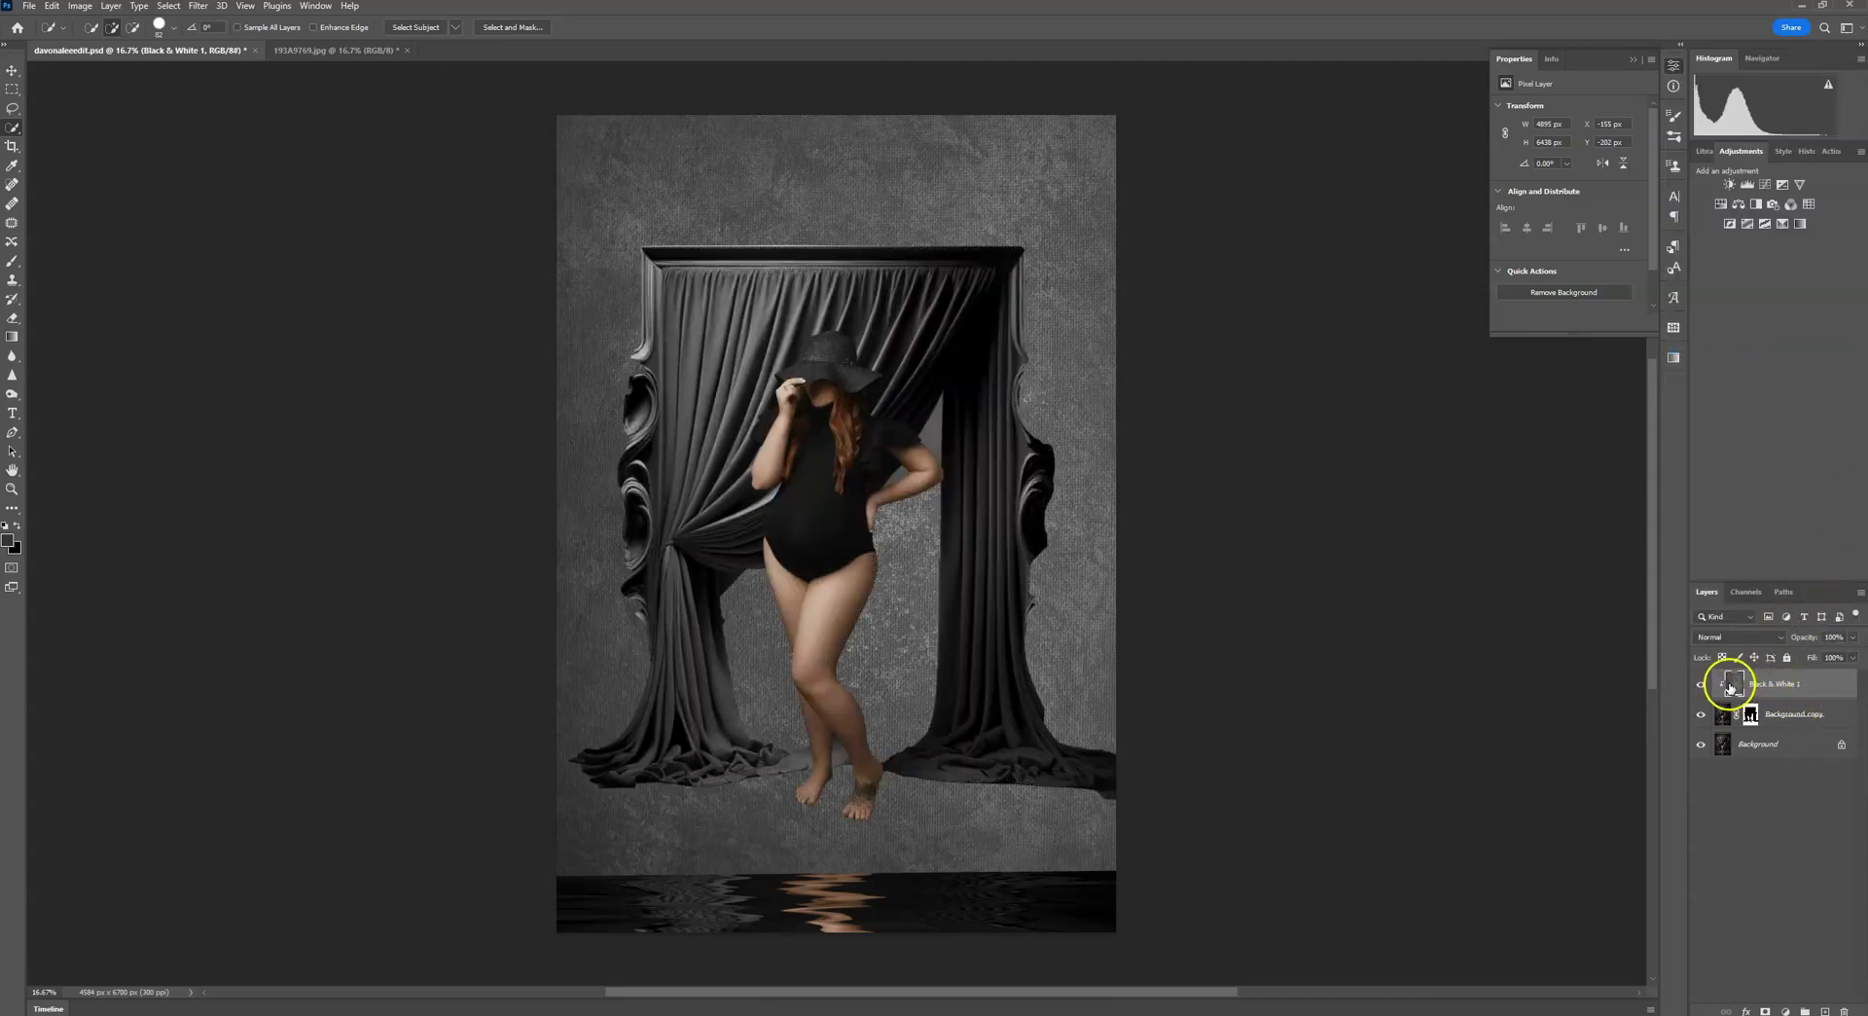
click(1740, 637)
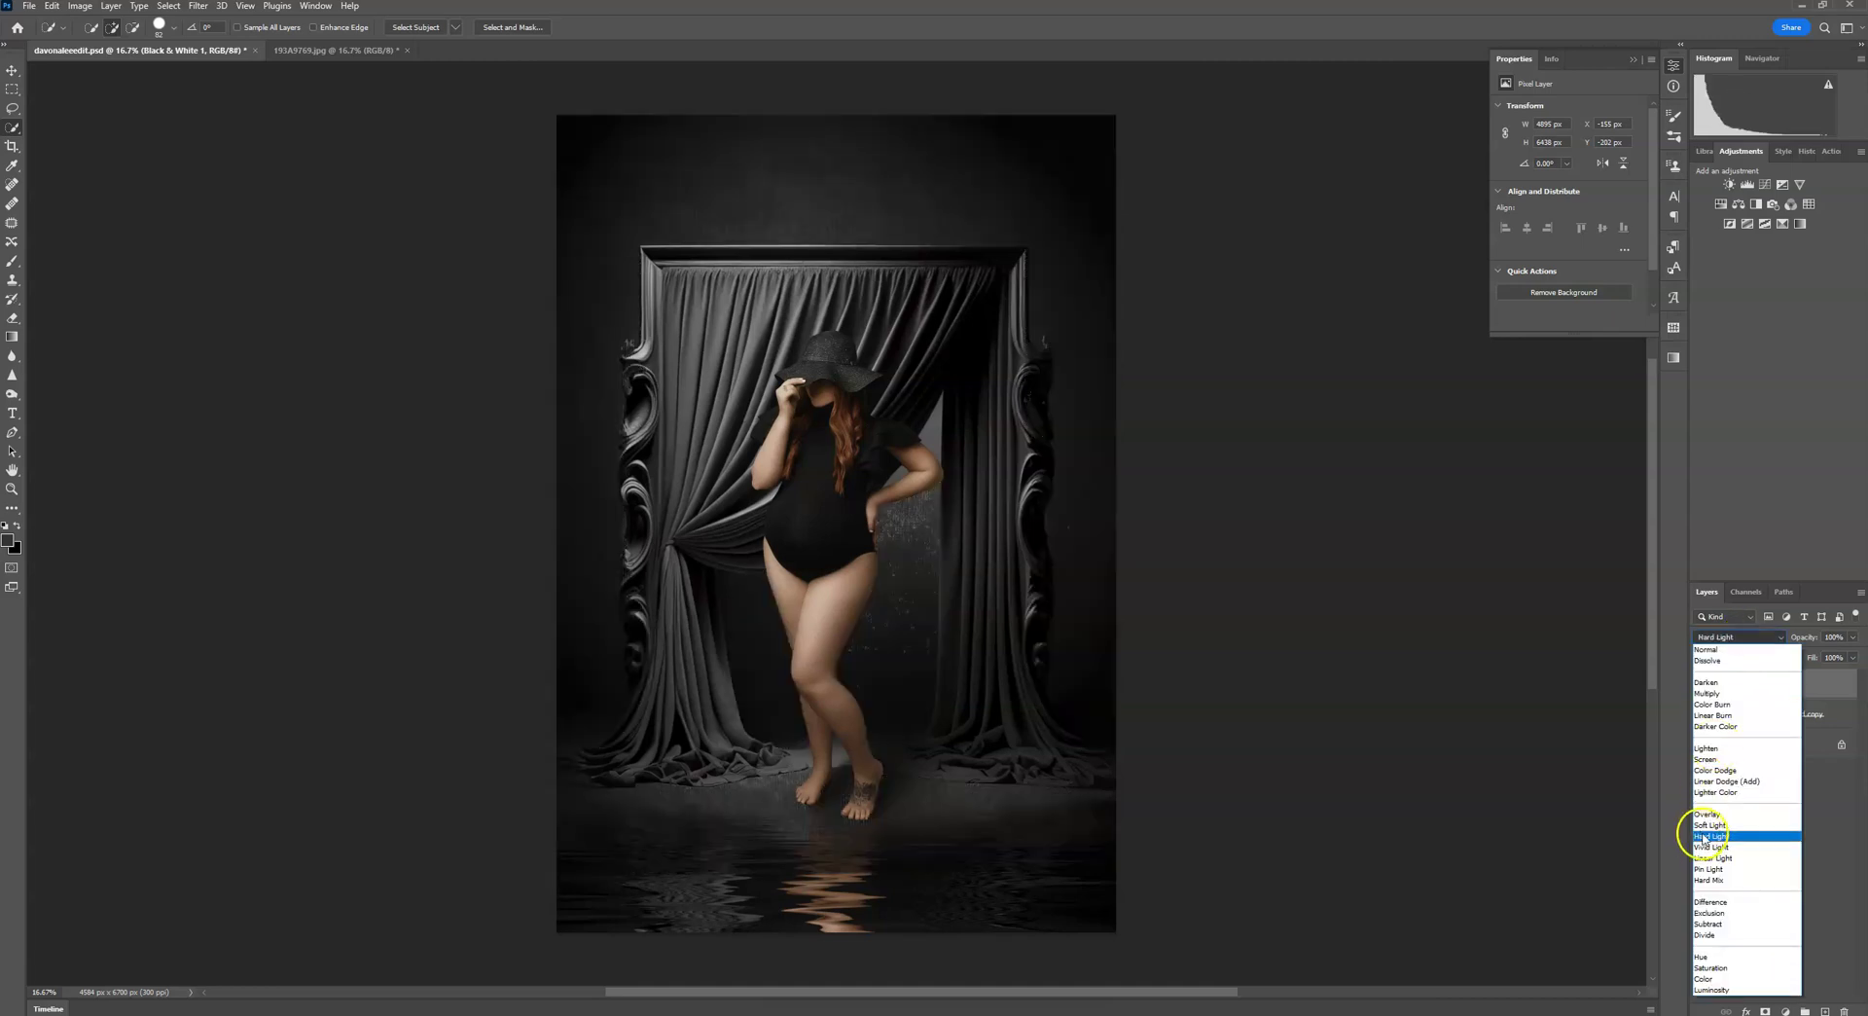
click(1706, 827)
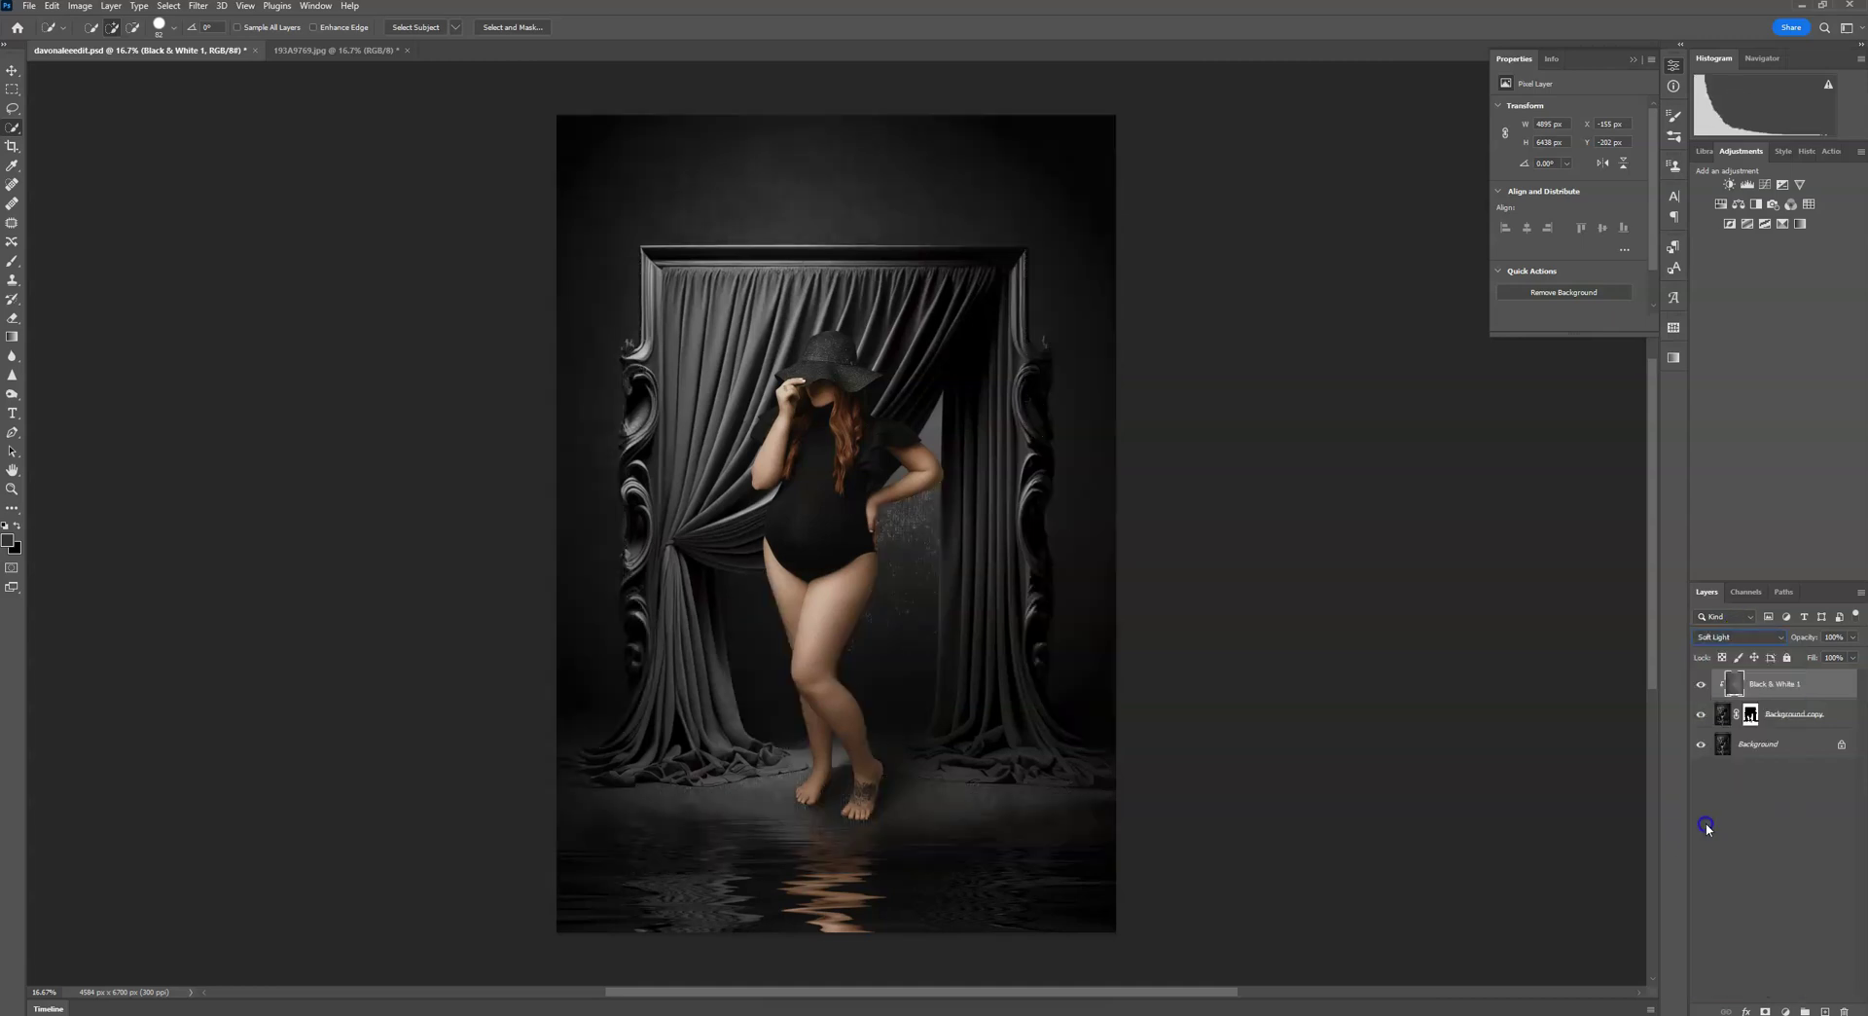
click(1742, 686)
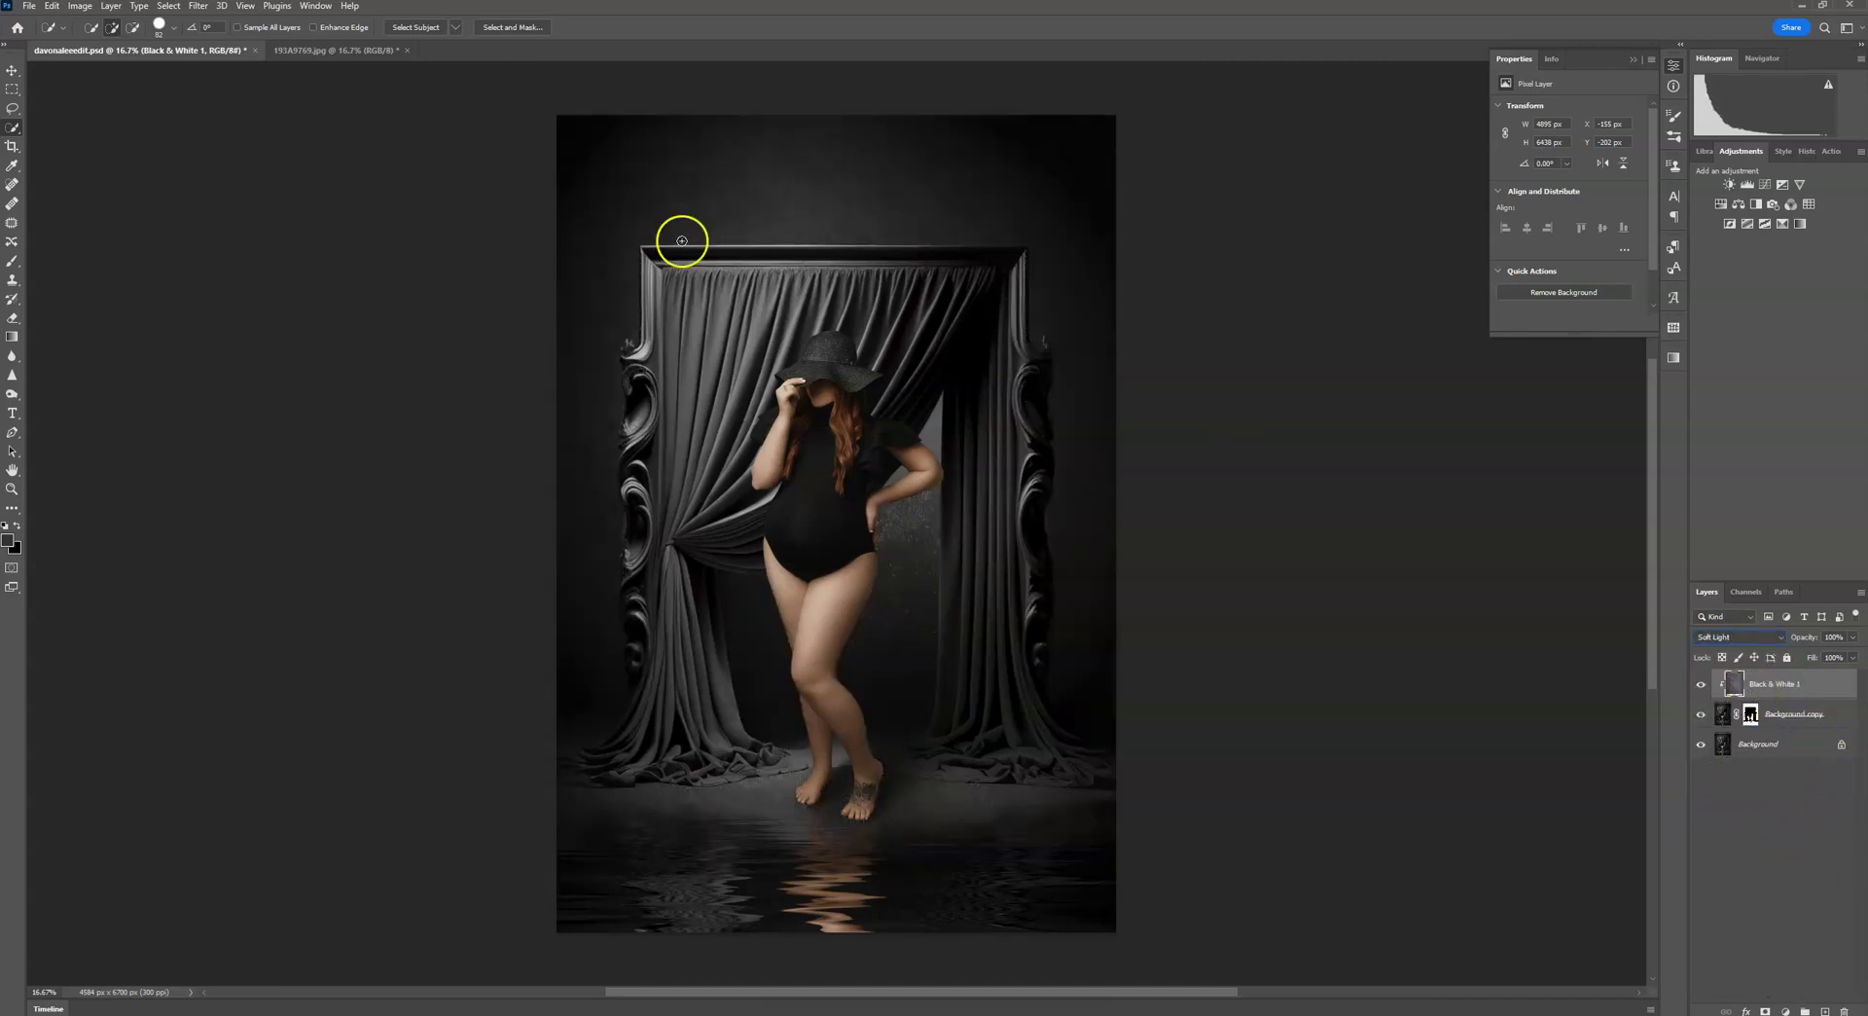
Apply a Gaussian Blur with a 7.4 px radius to the texture layer.
click(198, 6)
mouse_move(249, 194)
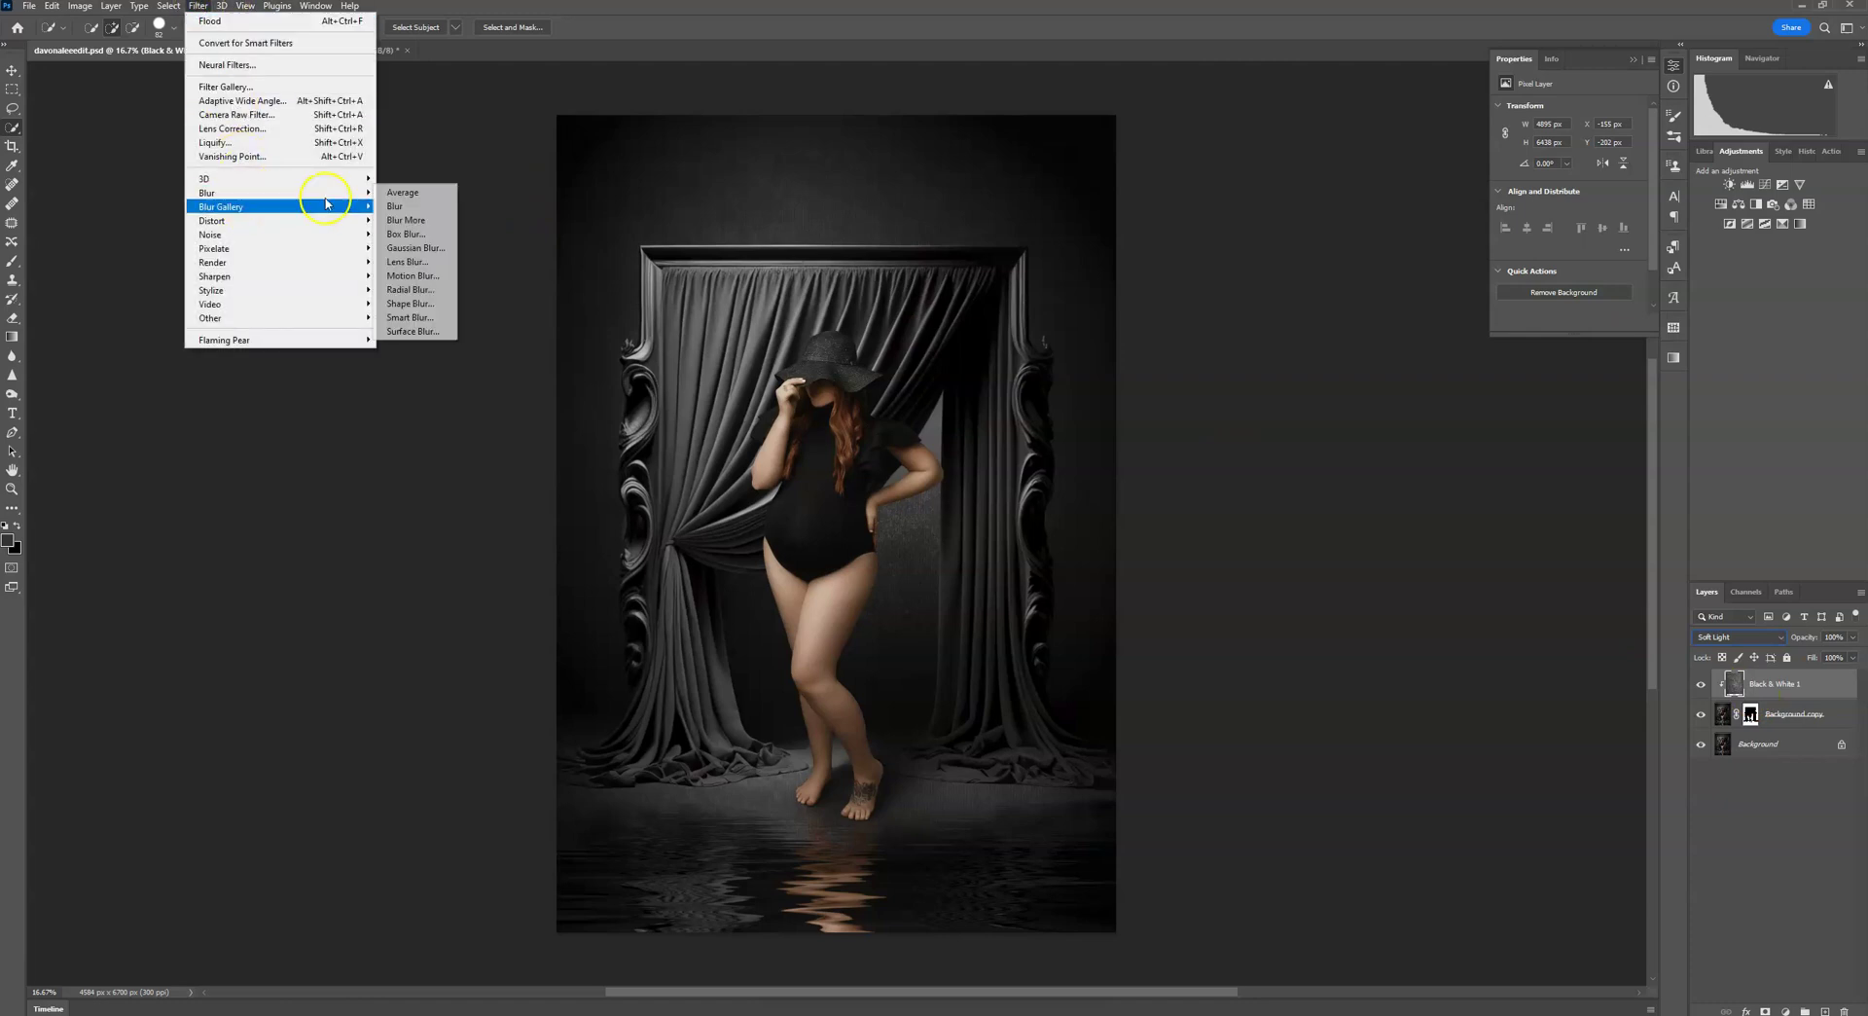
click(419, 249)
drag(1392, 429, 1393, 430)
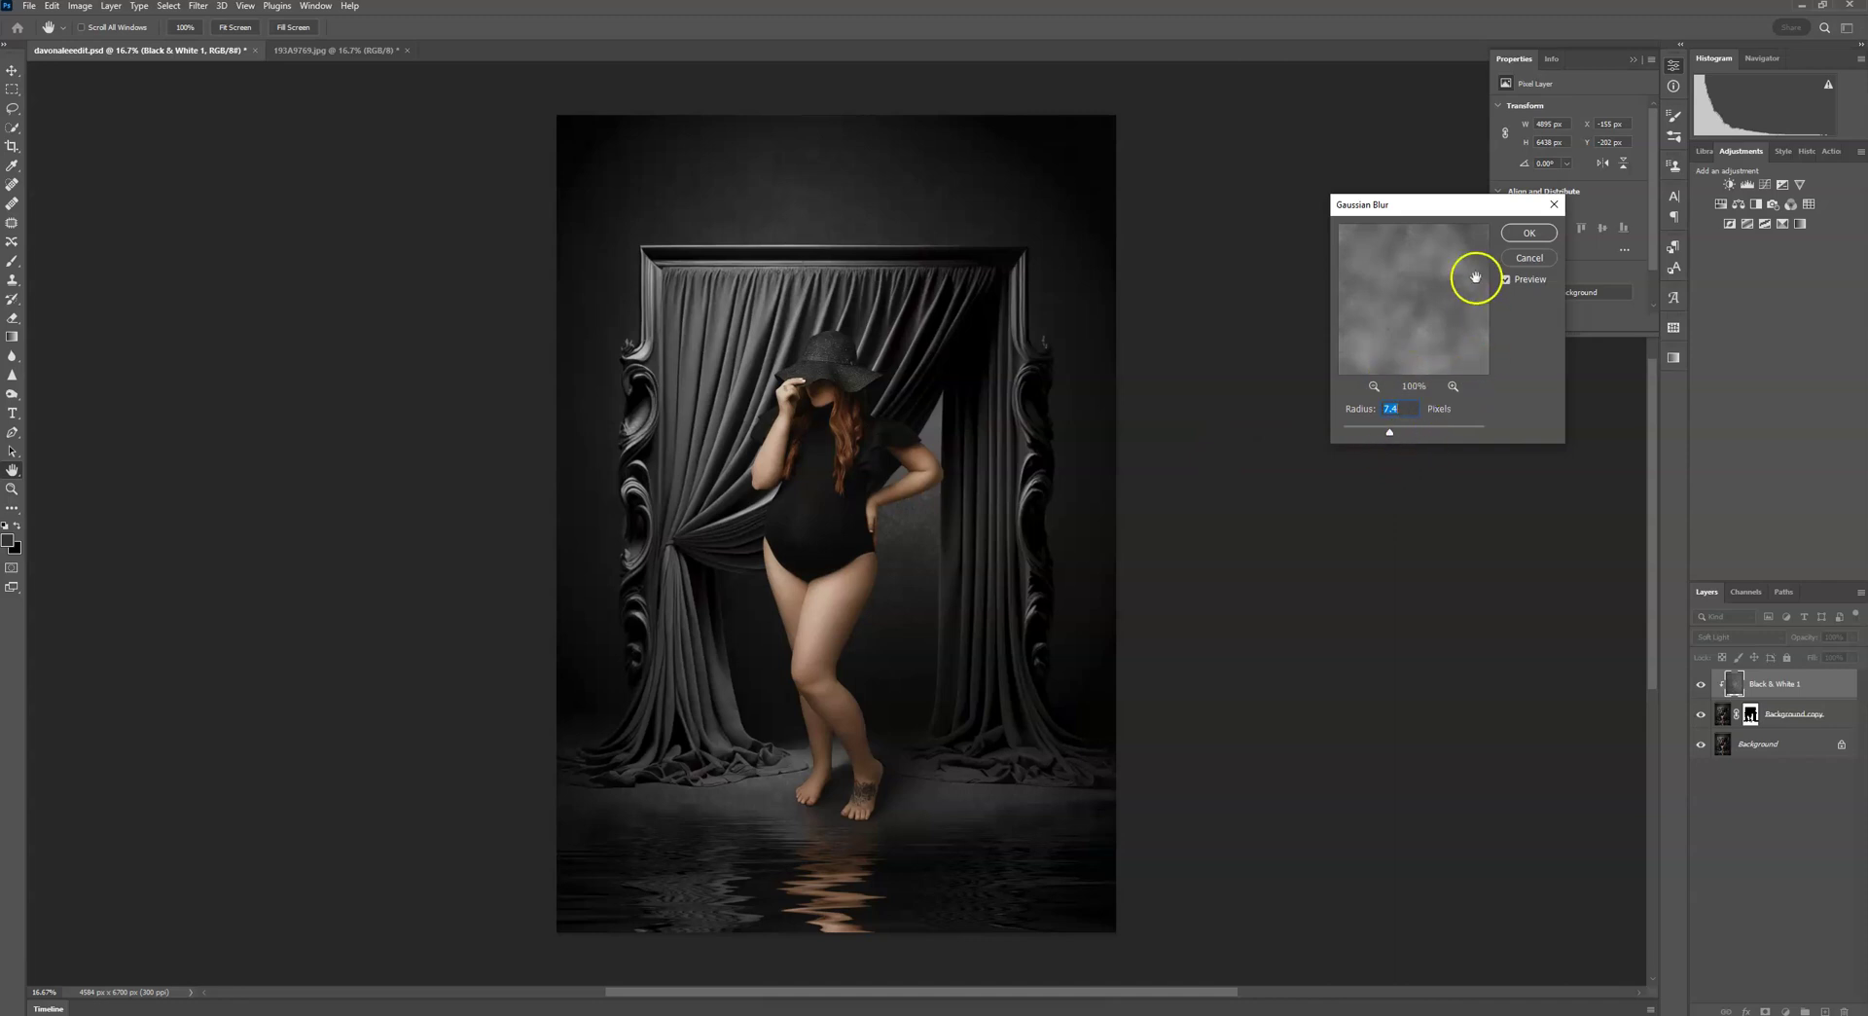
click(1527, 235)
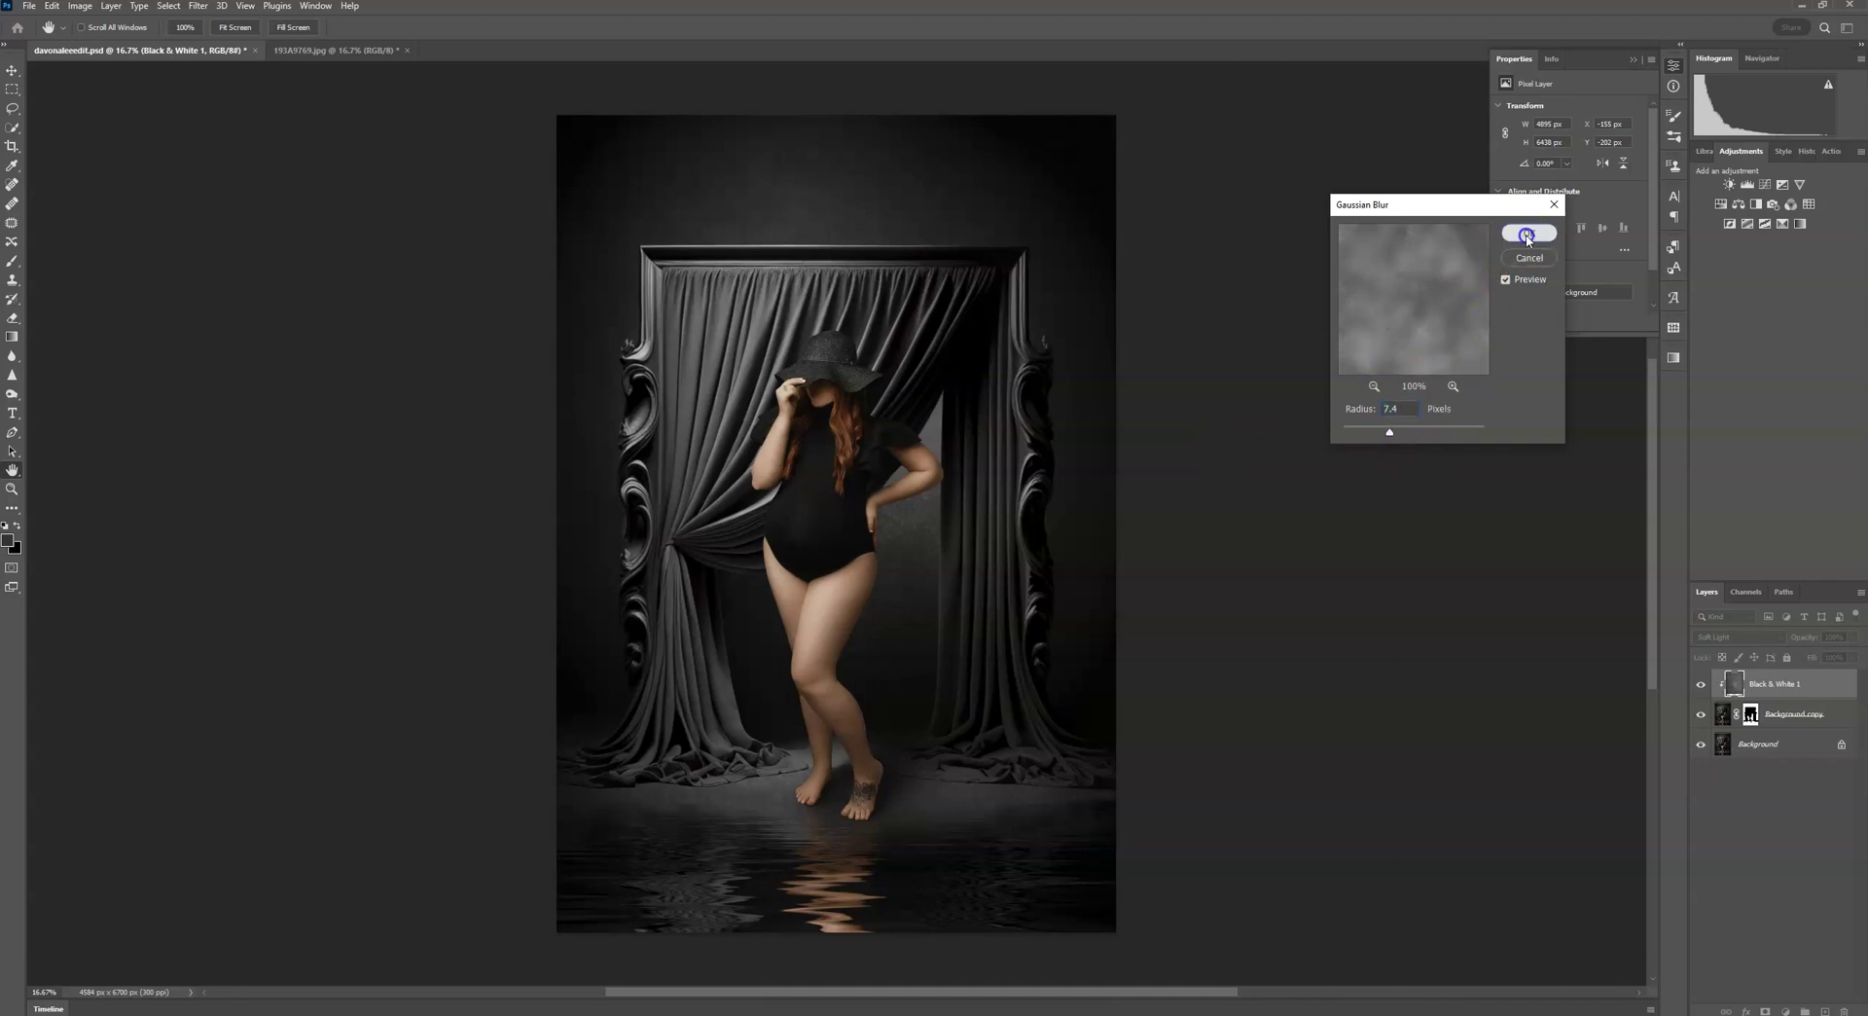
With a 50% opacity brush on the Background copy mask, paint beside the left curtain base.
click(1750, 713)
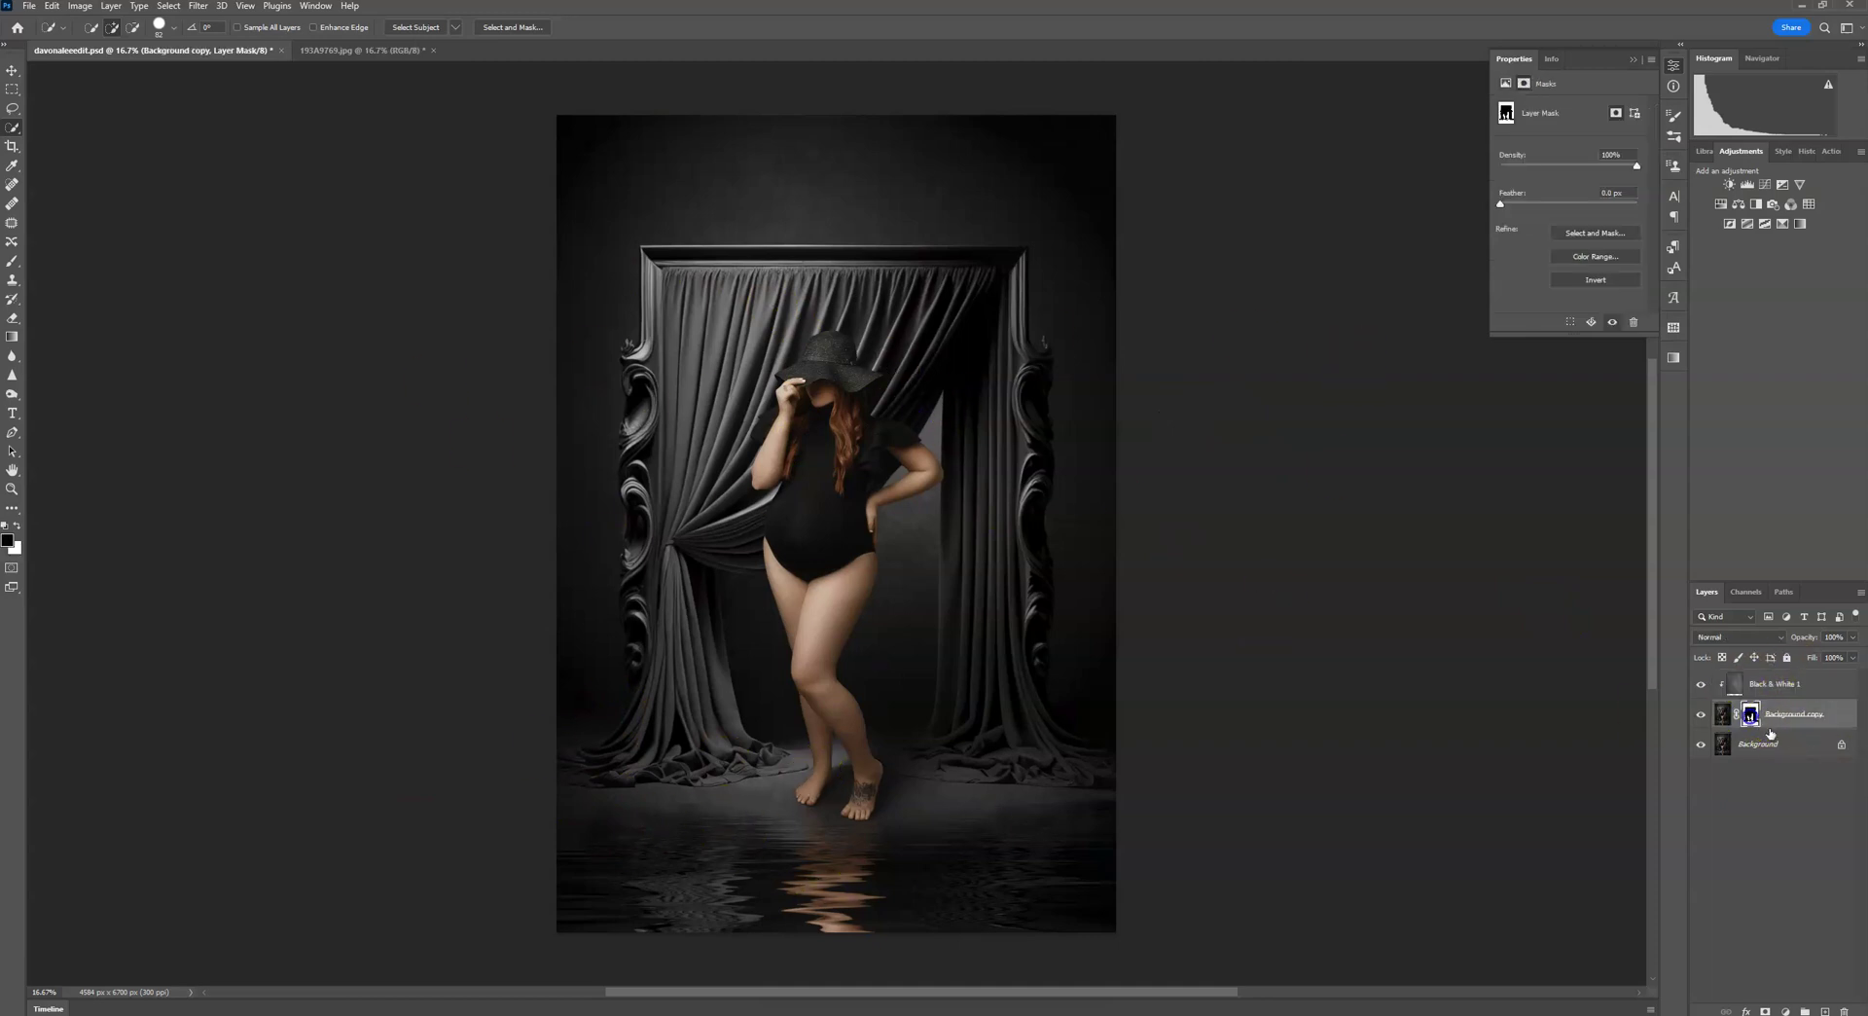
click(14, 263)
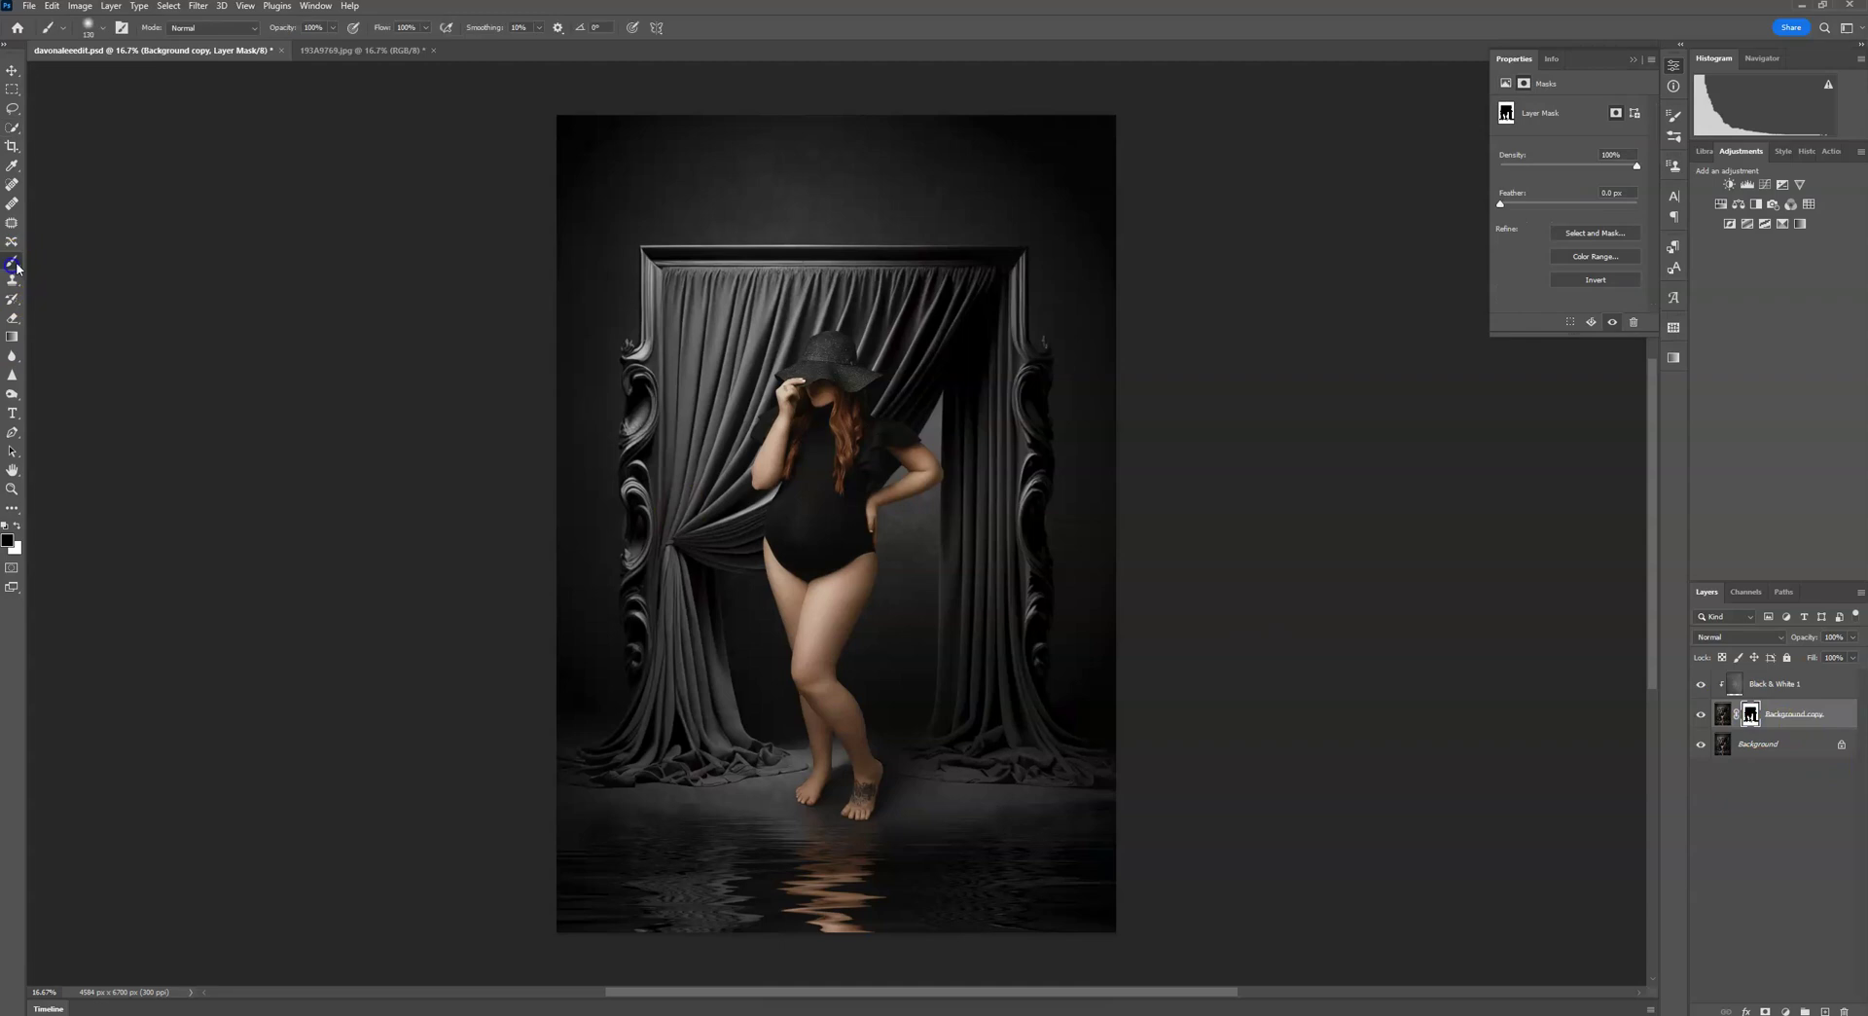
click(101, 23)
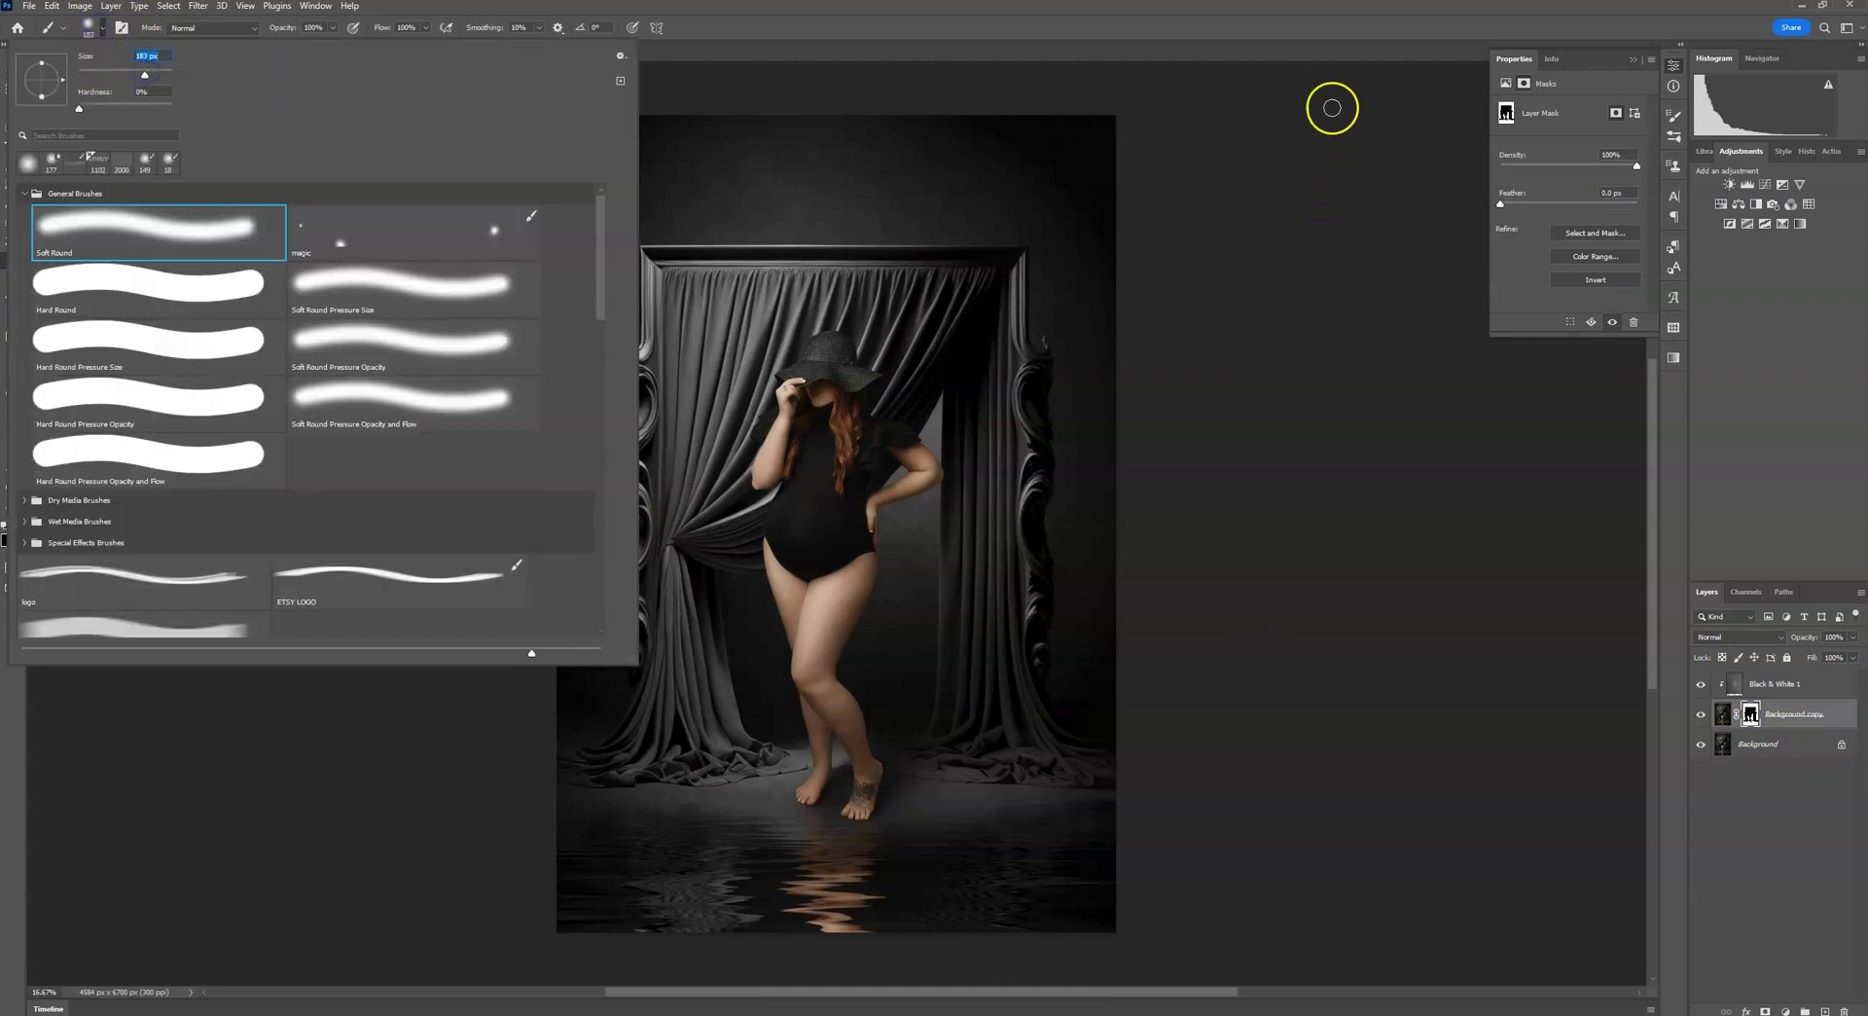
click(332, 27)
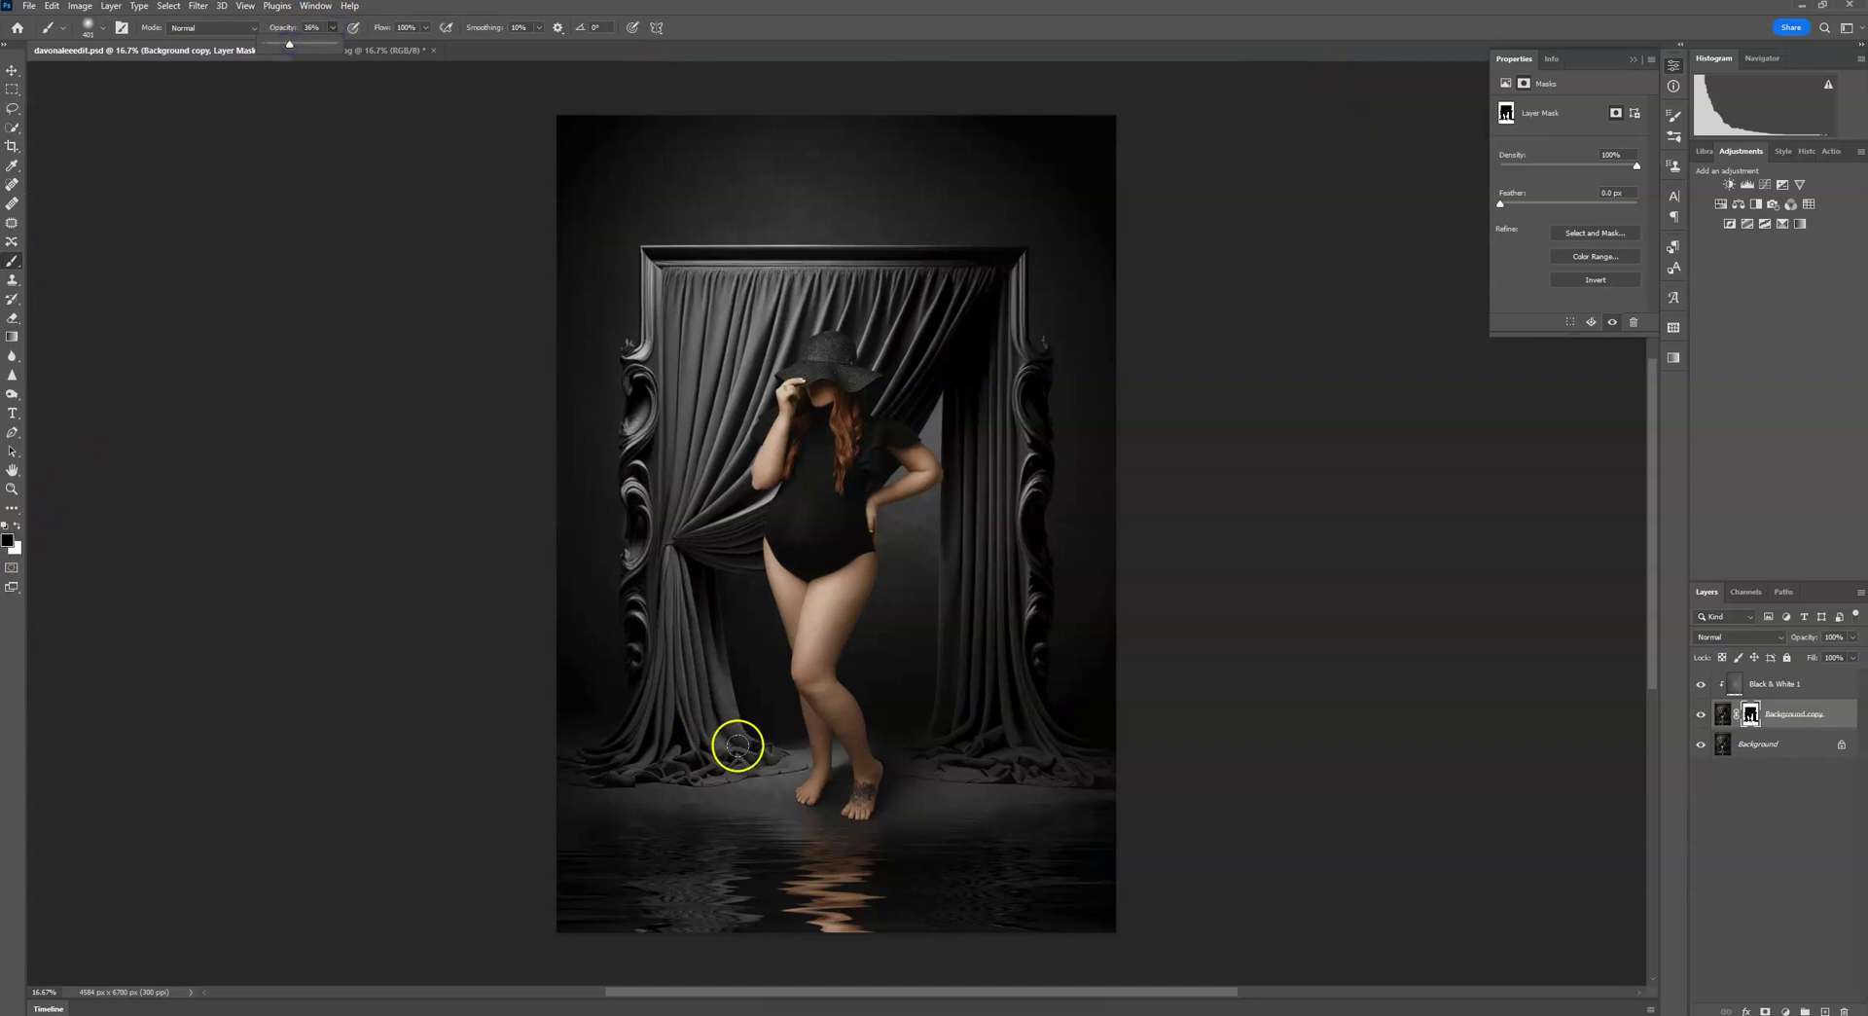
click(581, 764)
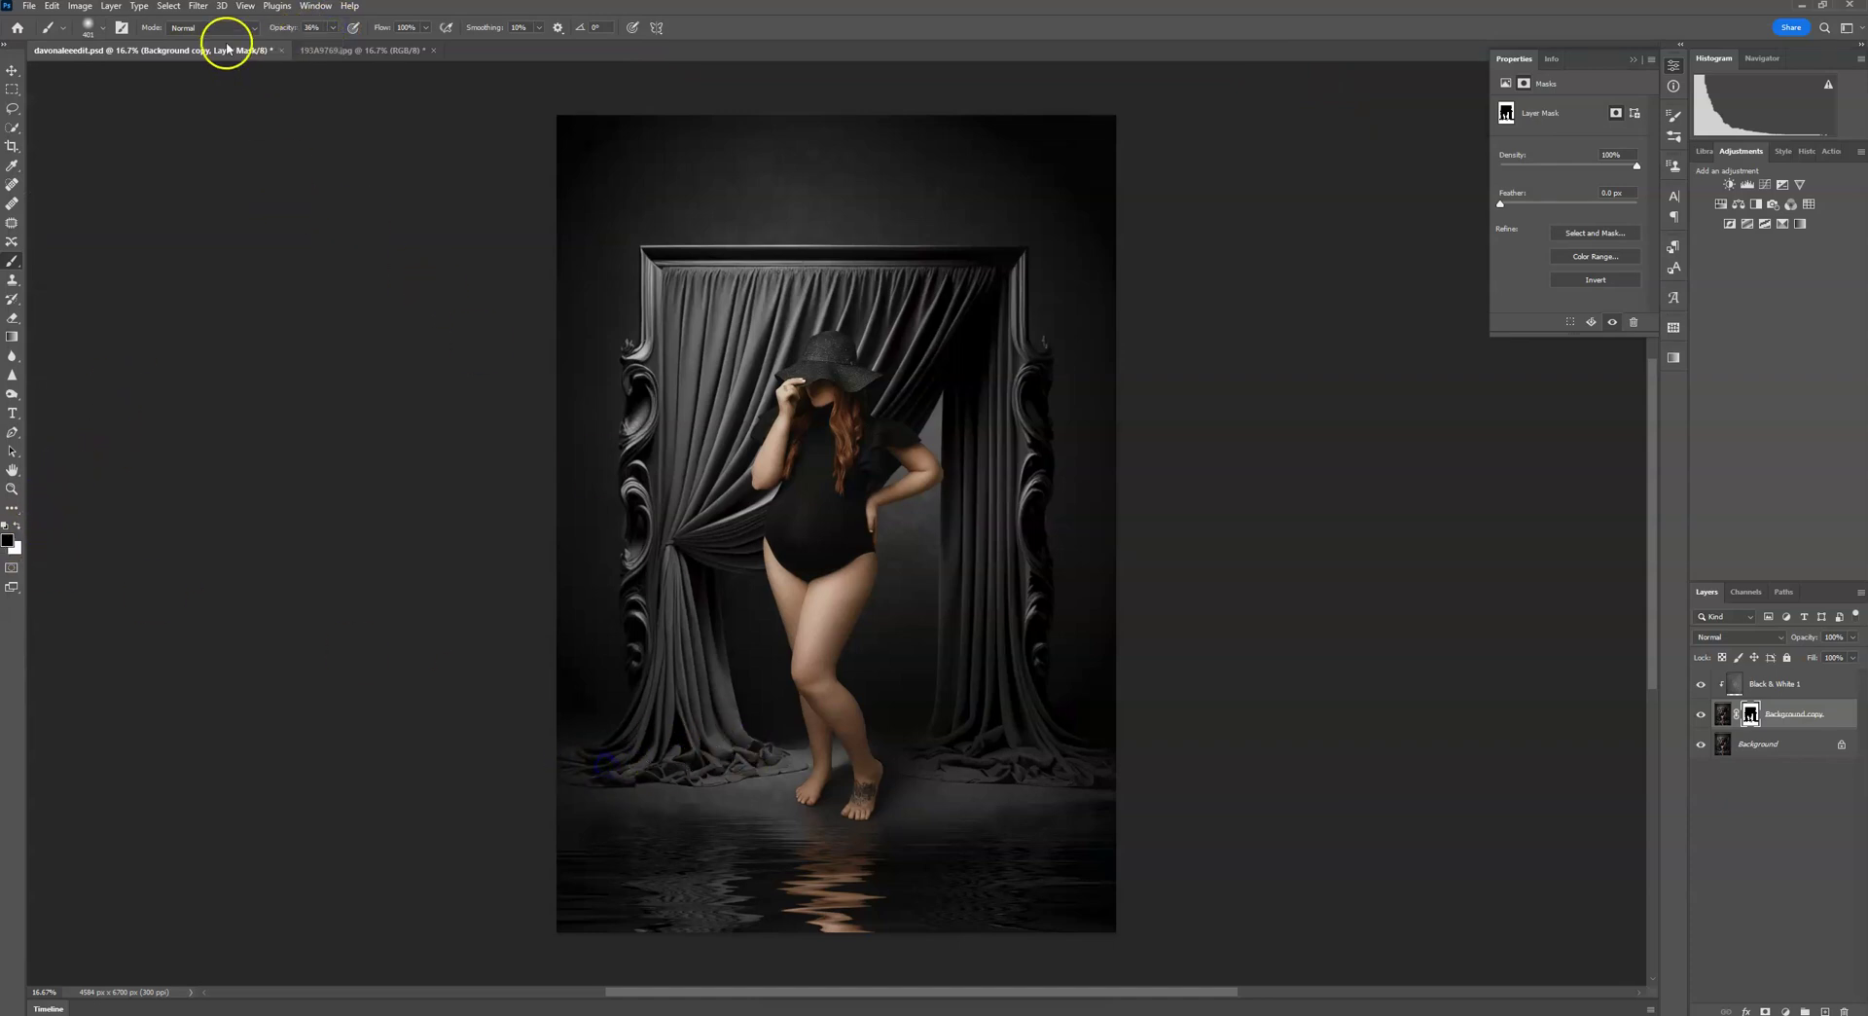
click(332, 27)
click(581, 763)
text(50)
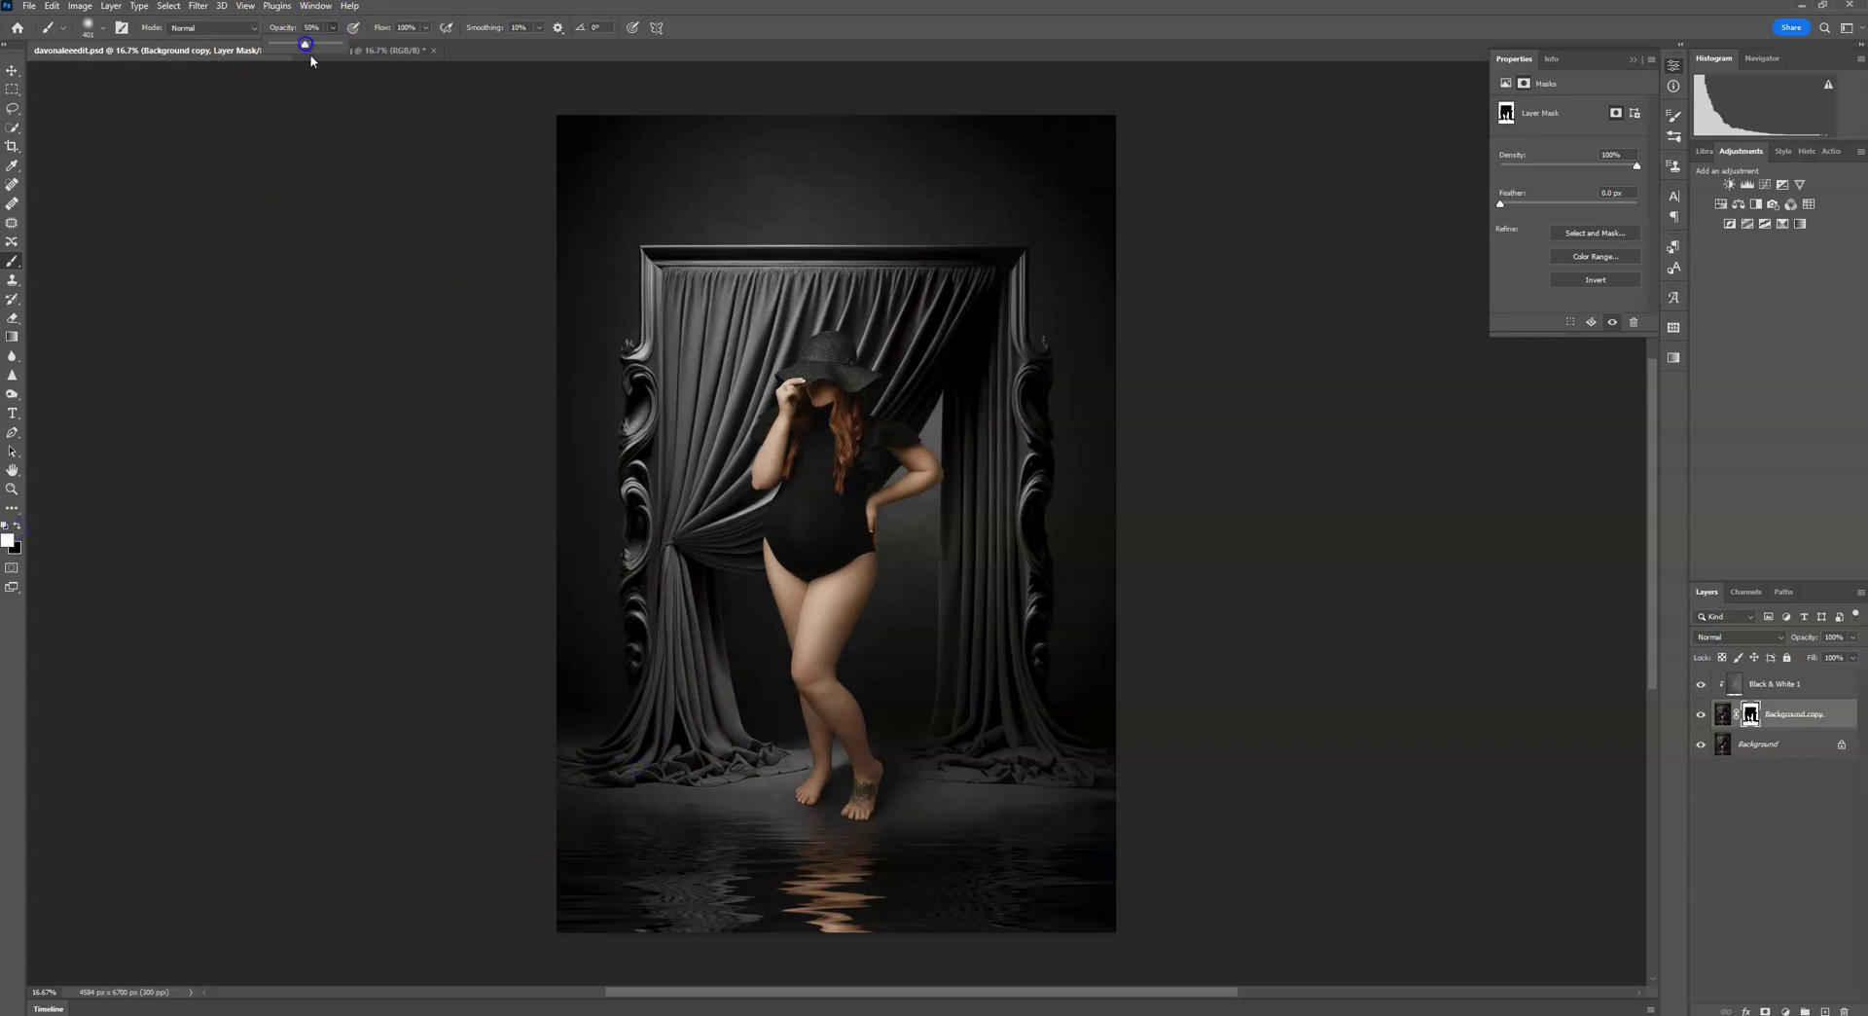
click(954, 429)
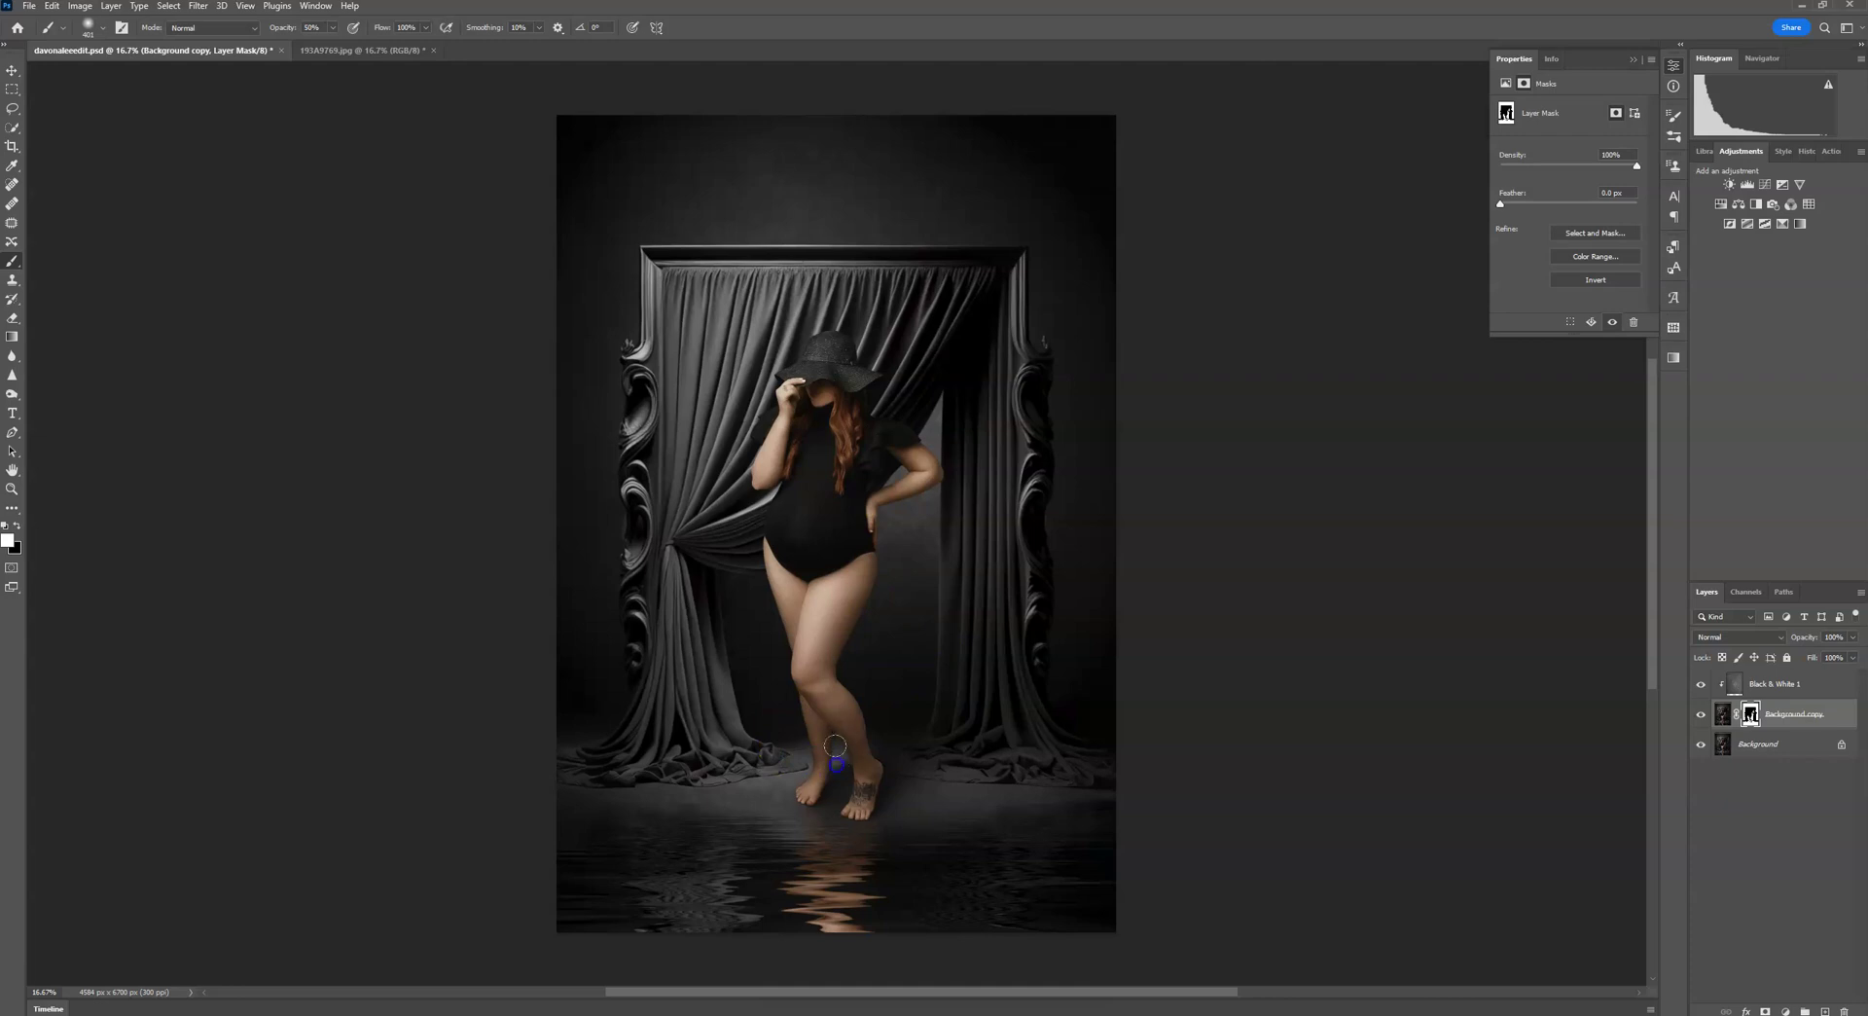
Paint the mask at the ankle and curtain base near the foot, comparing with the layer hidden.
click(831, 771)
click(95, 28)
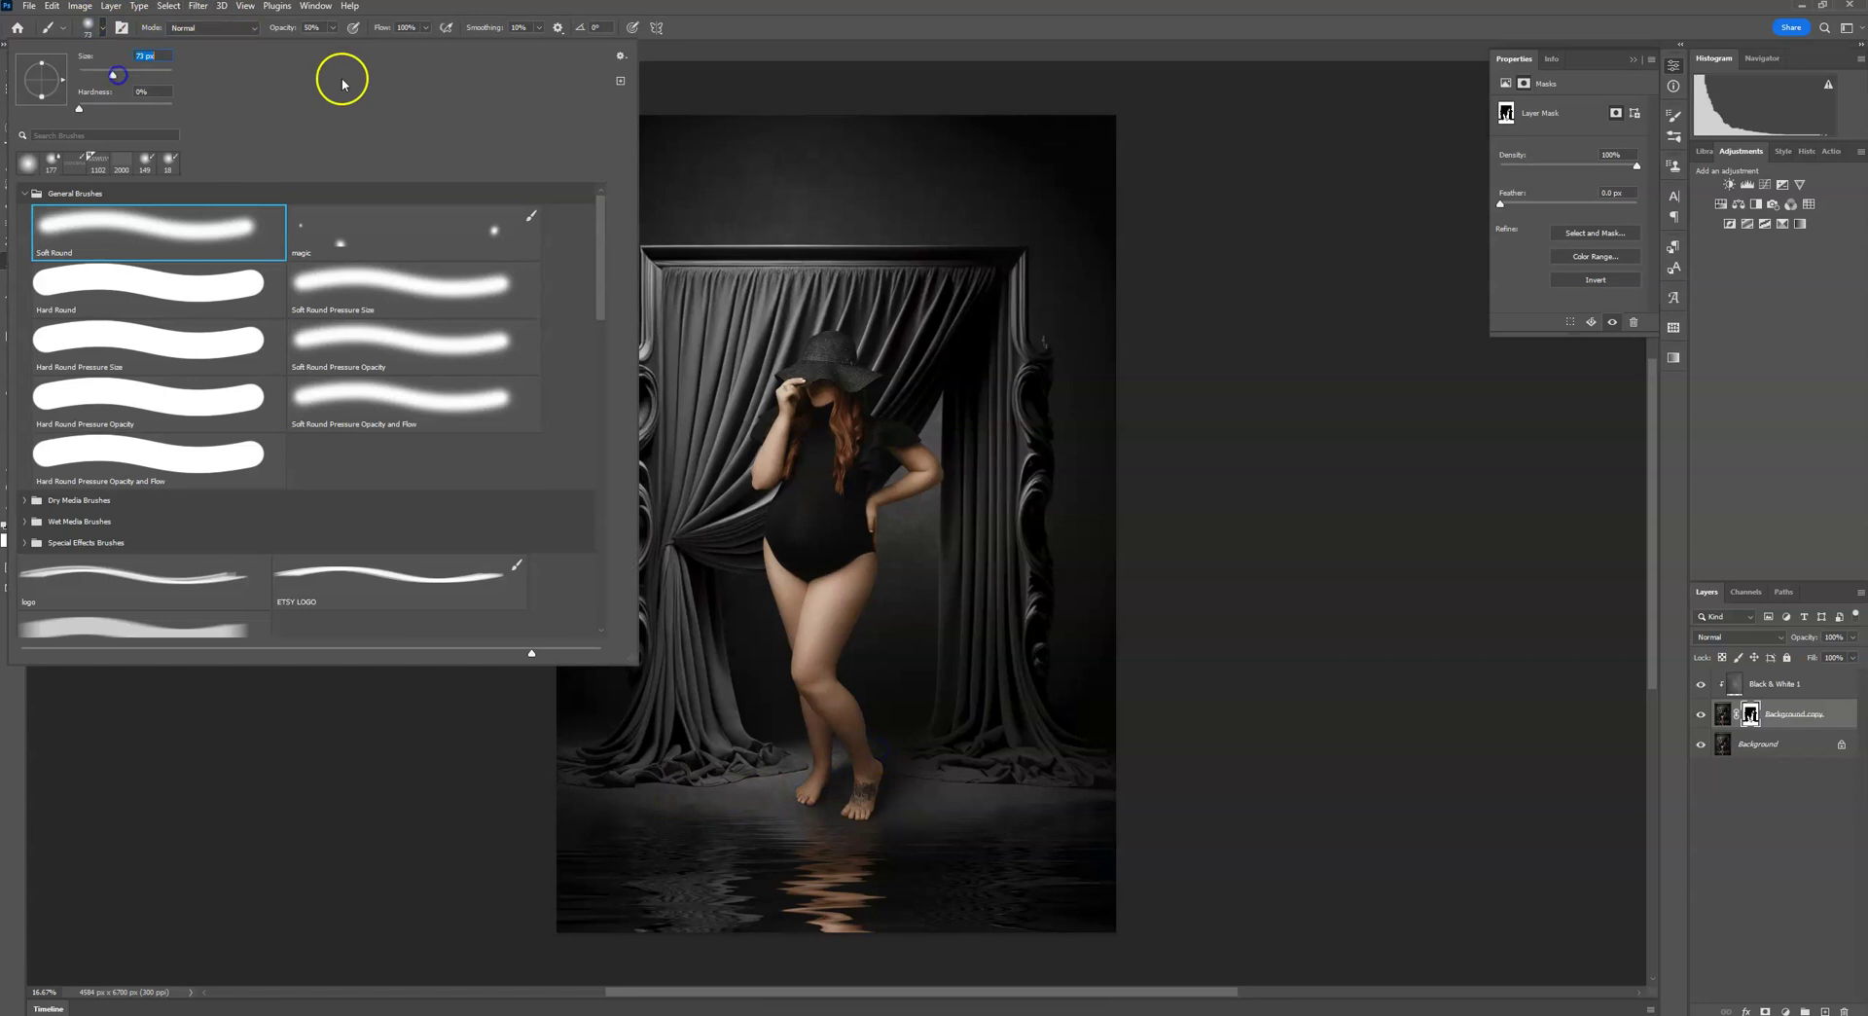
click(764, 54)
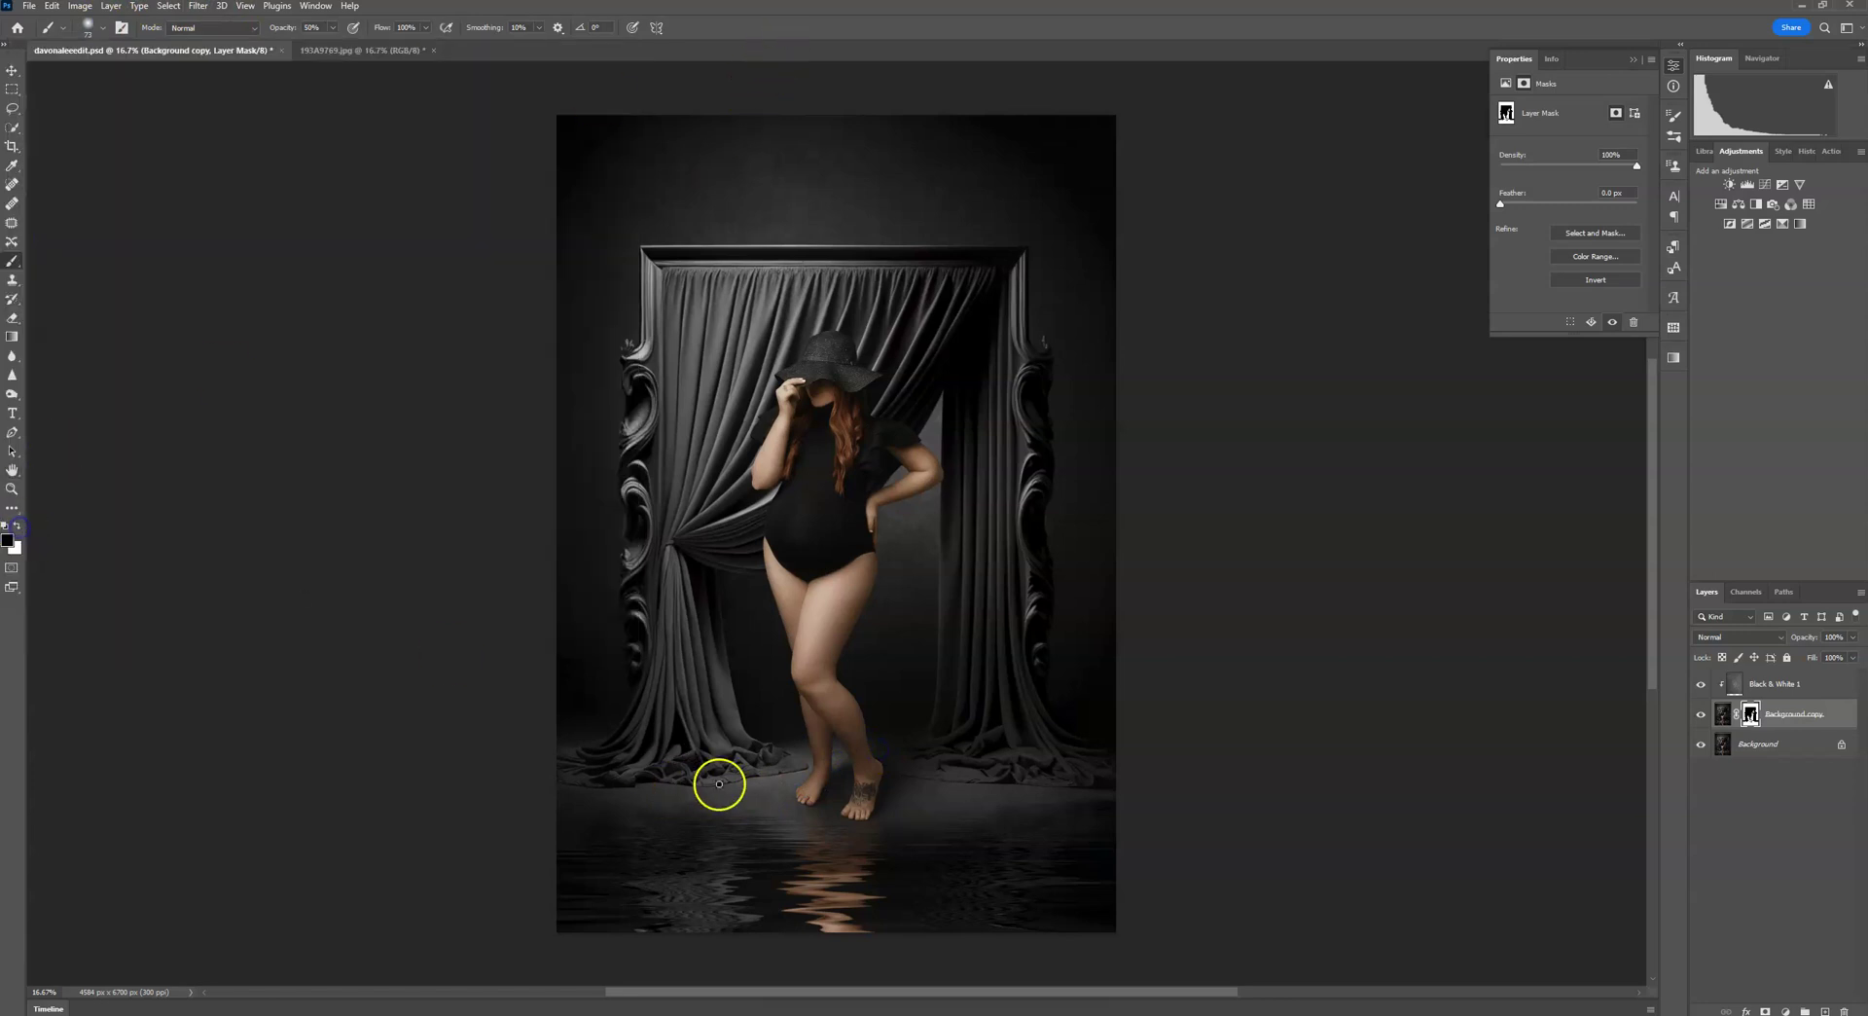
drag(754, 784, 789, 764)
click(1700, 716)
click(1701, 716)
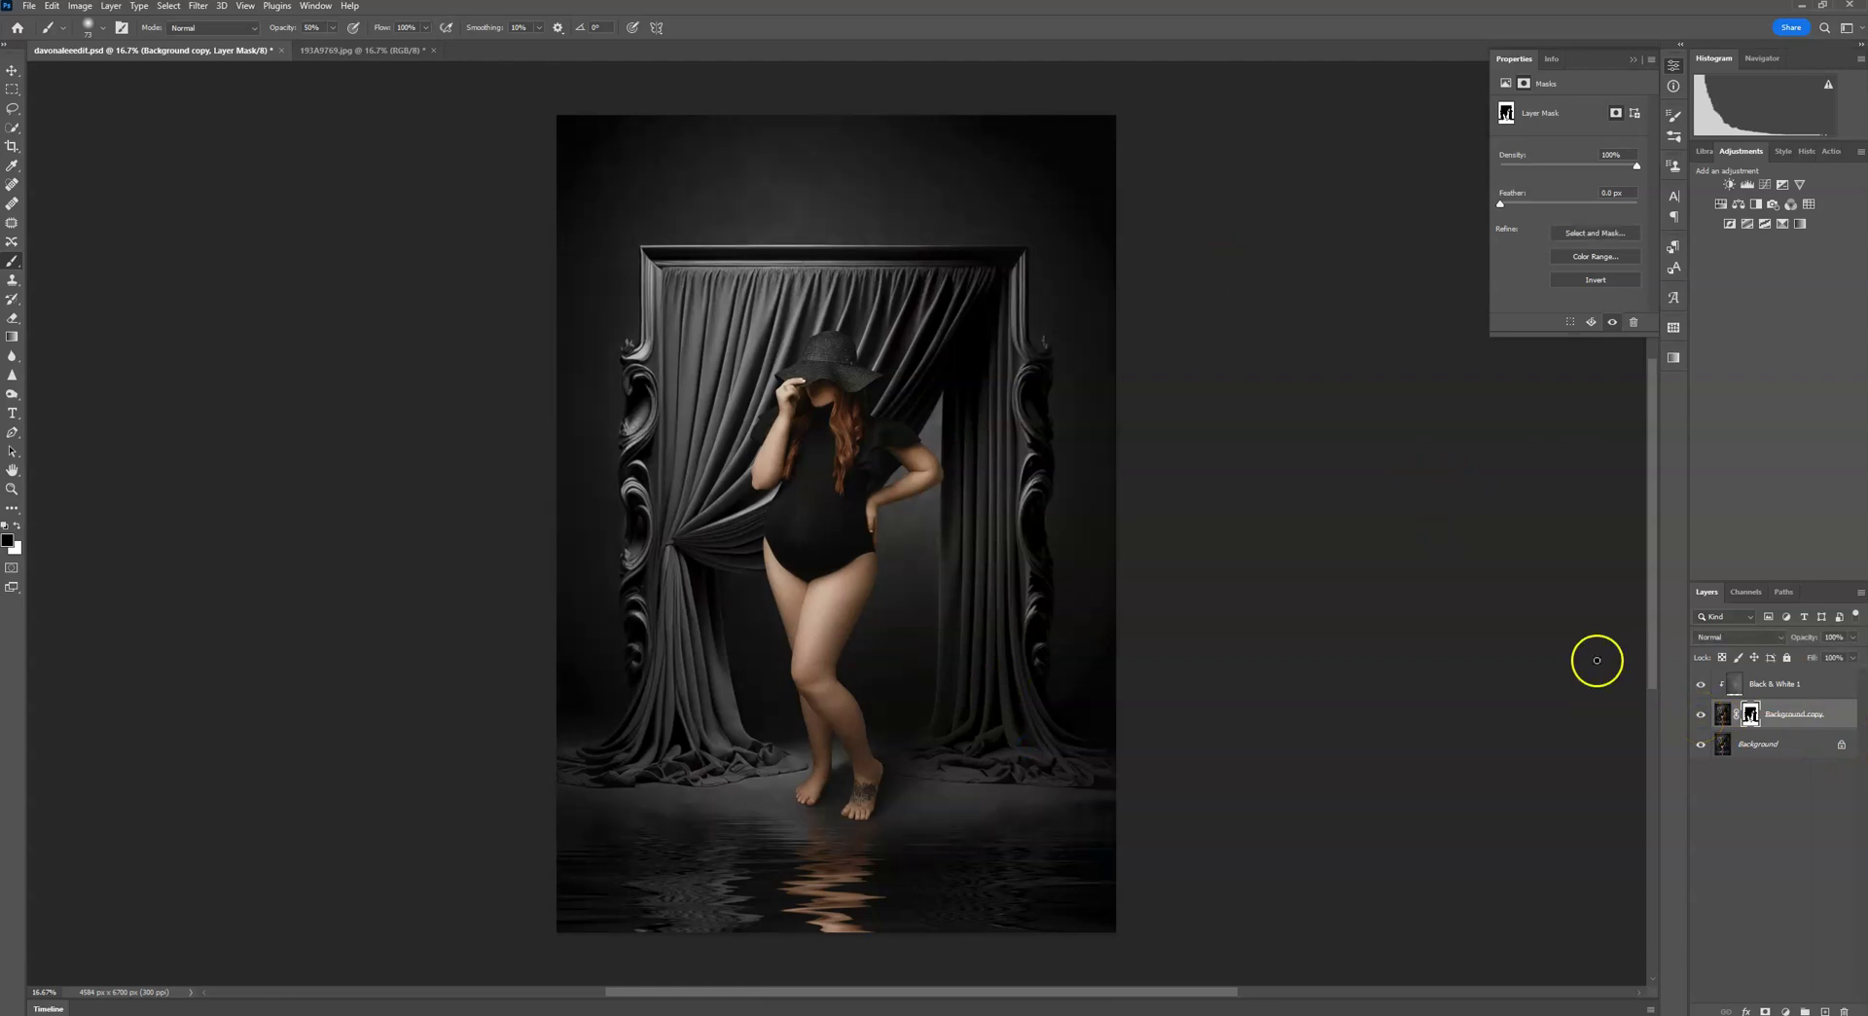
click(1699, 716)
click(1701, 687)
click(1700, 716)
click(1702, 687)
Enlarge the brush to 511 px and paint the mask across the water reflection.
click(96, 32)
click(135, 268)
click(123, 774)
click(97, 30)
drag(144, 70, 163, 74)
click(332, 27)
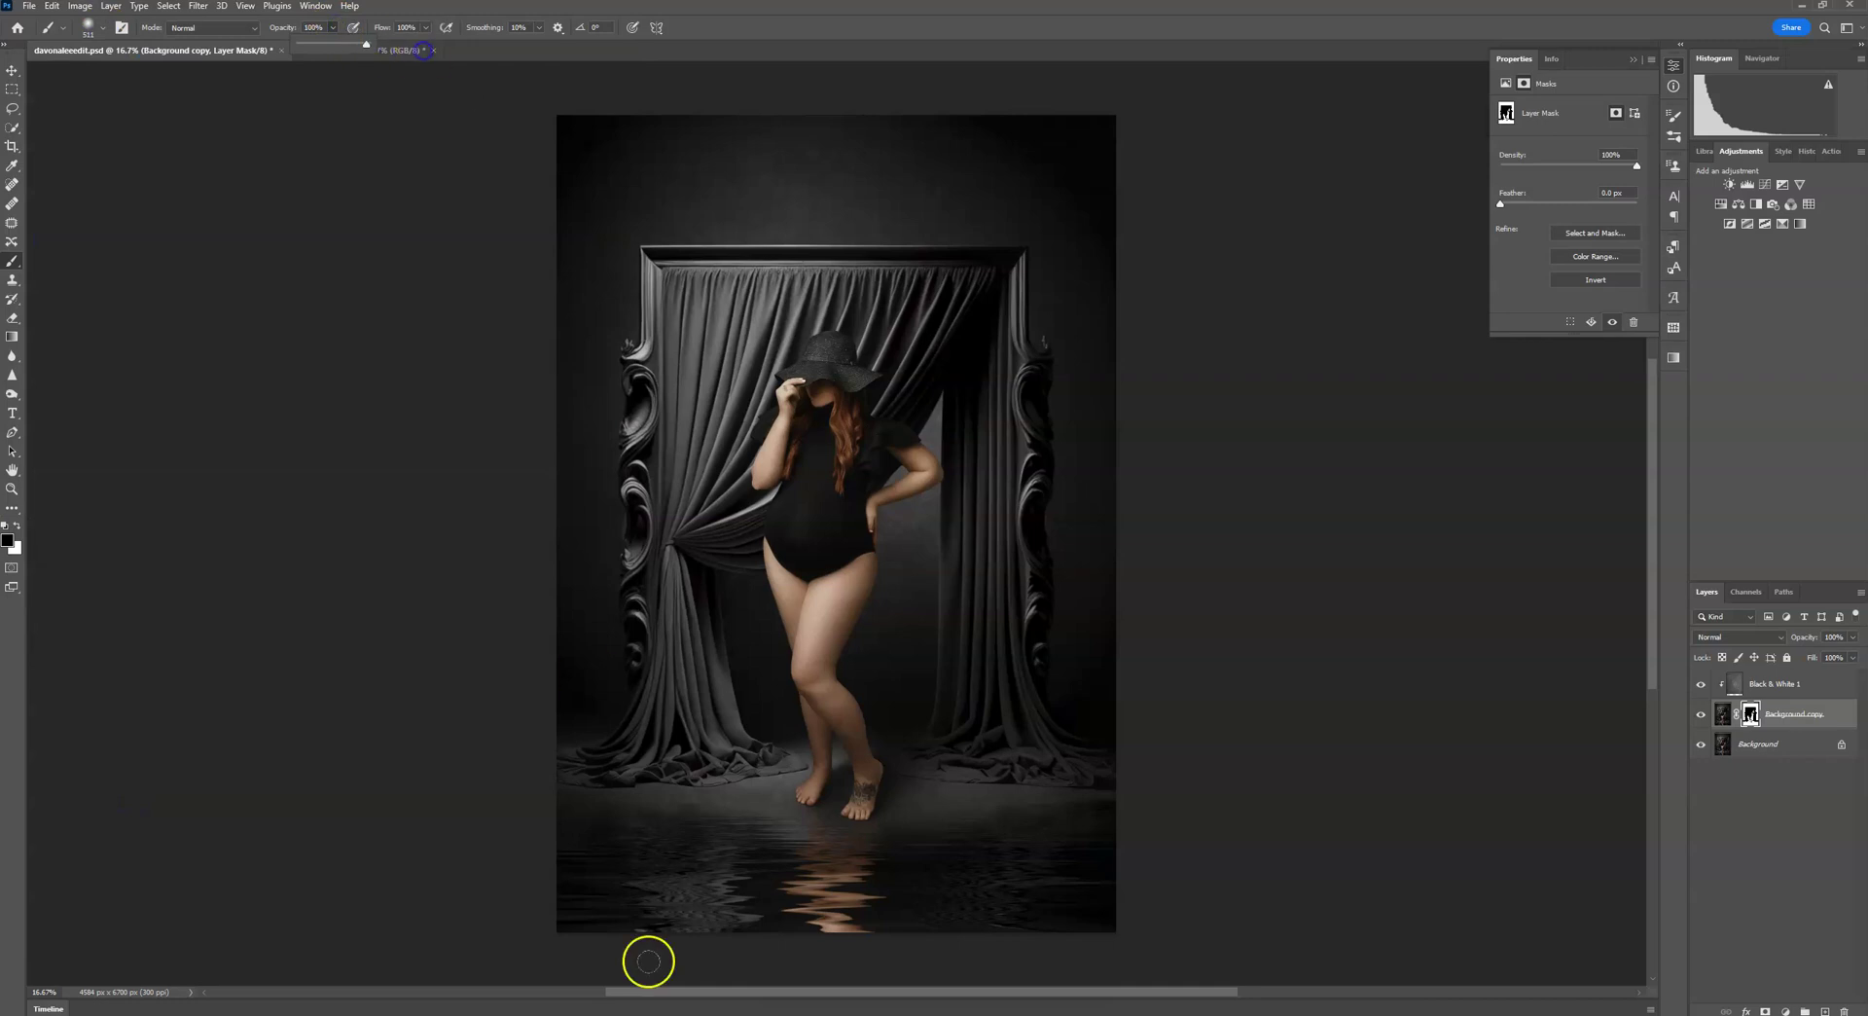
click(576, 839)
drag(712, 864, 788, 876)
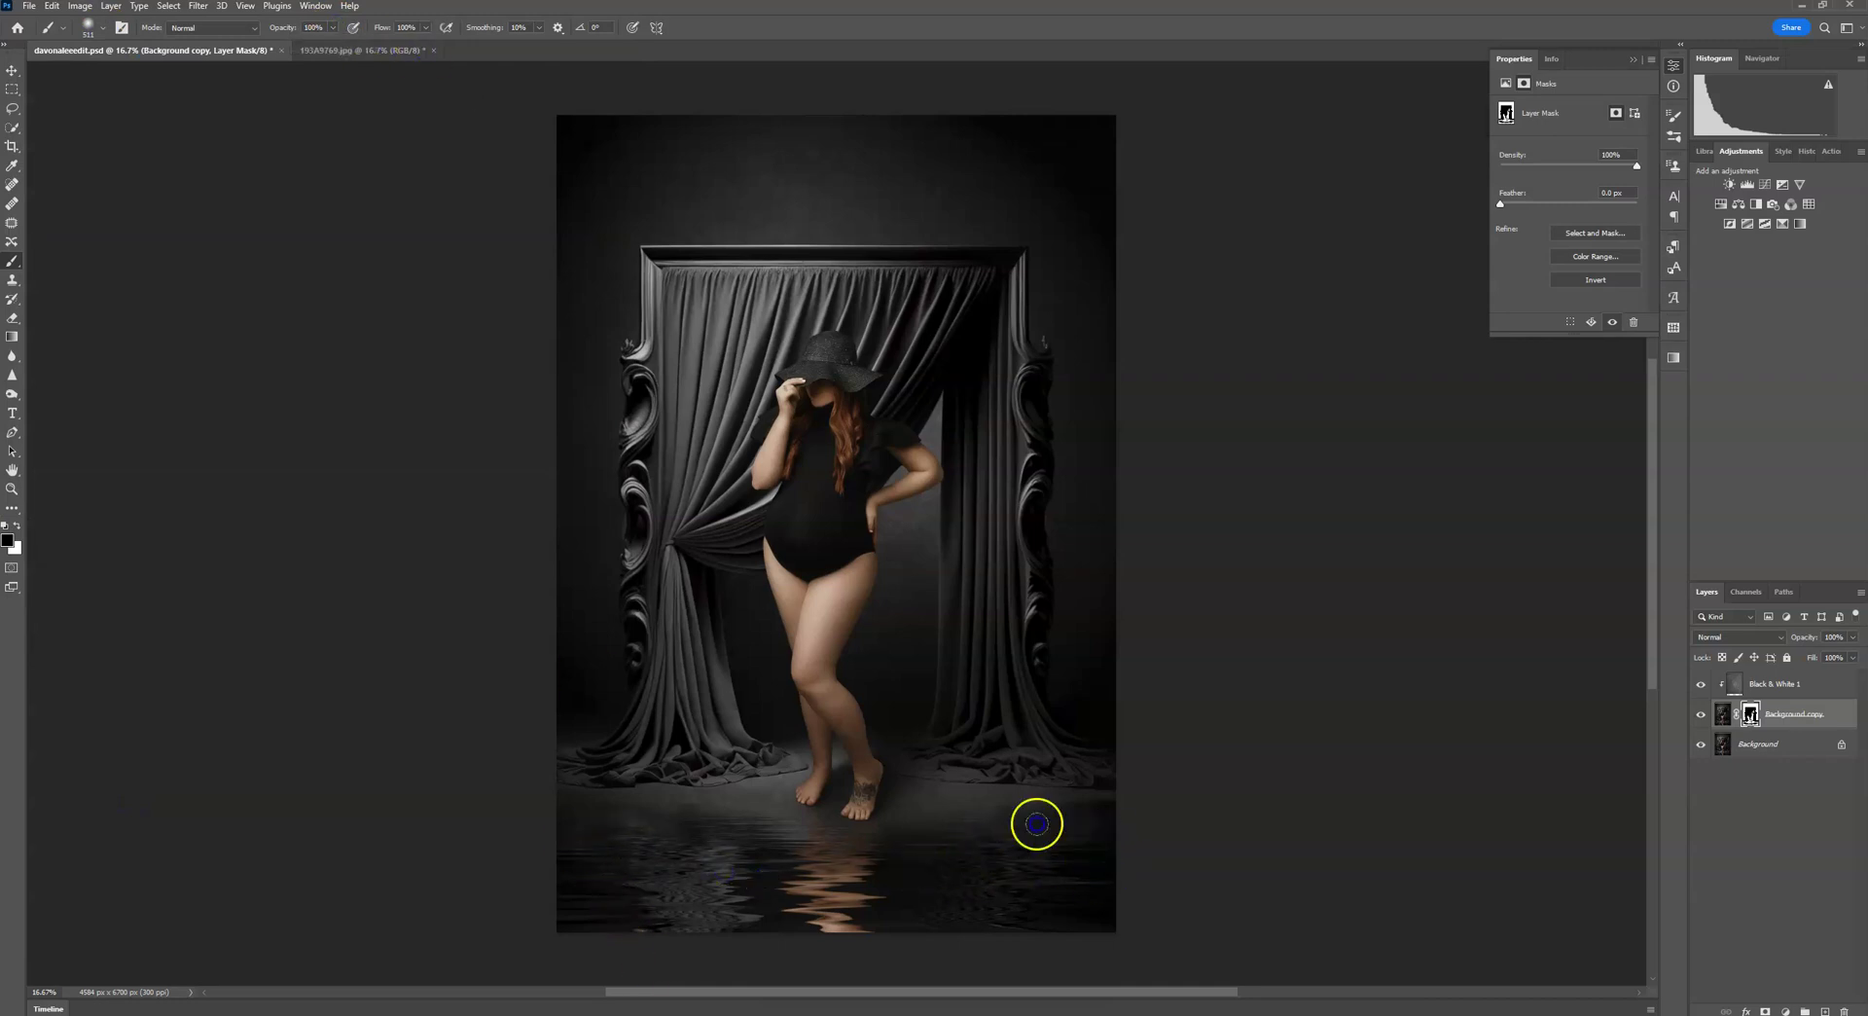
click(804, 929)
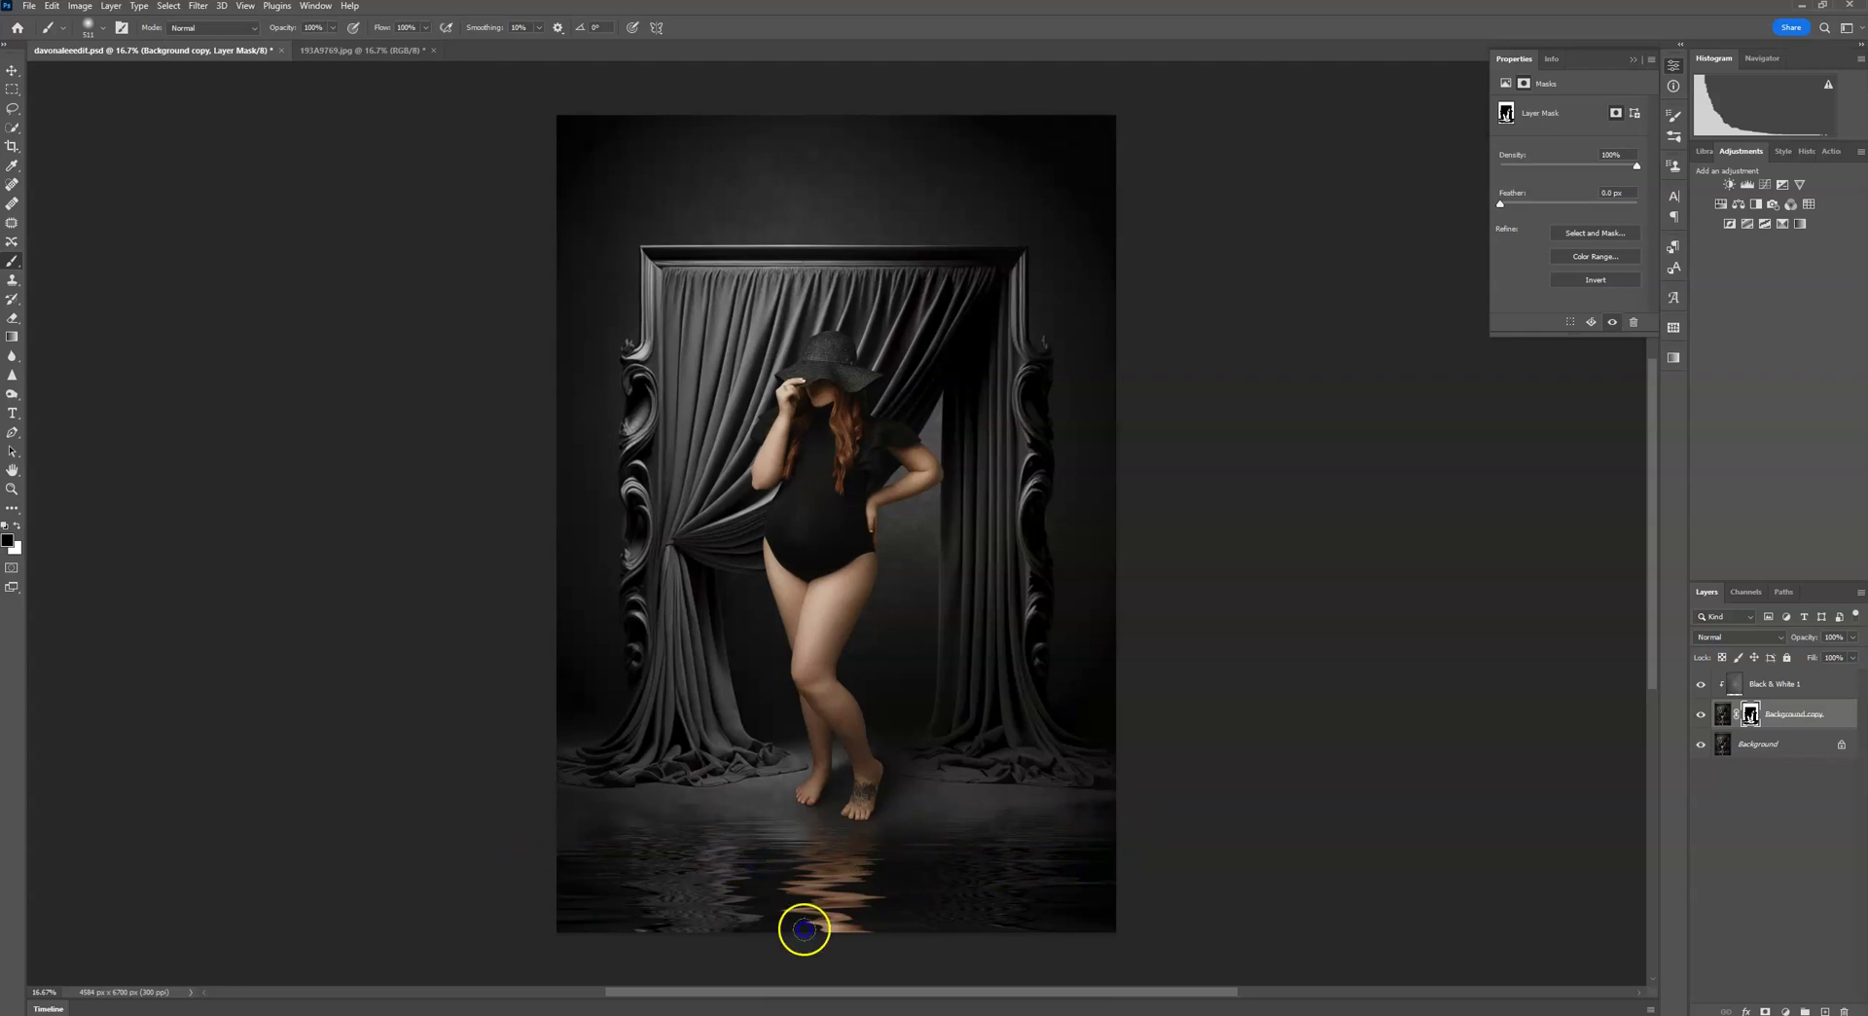
Flatten the image into a single Background layer and zoom out to see it whole.
right_click(1830, 758)
click(1780, 915)
key(ctrl+0)
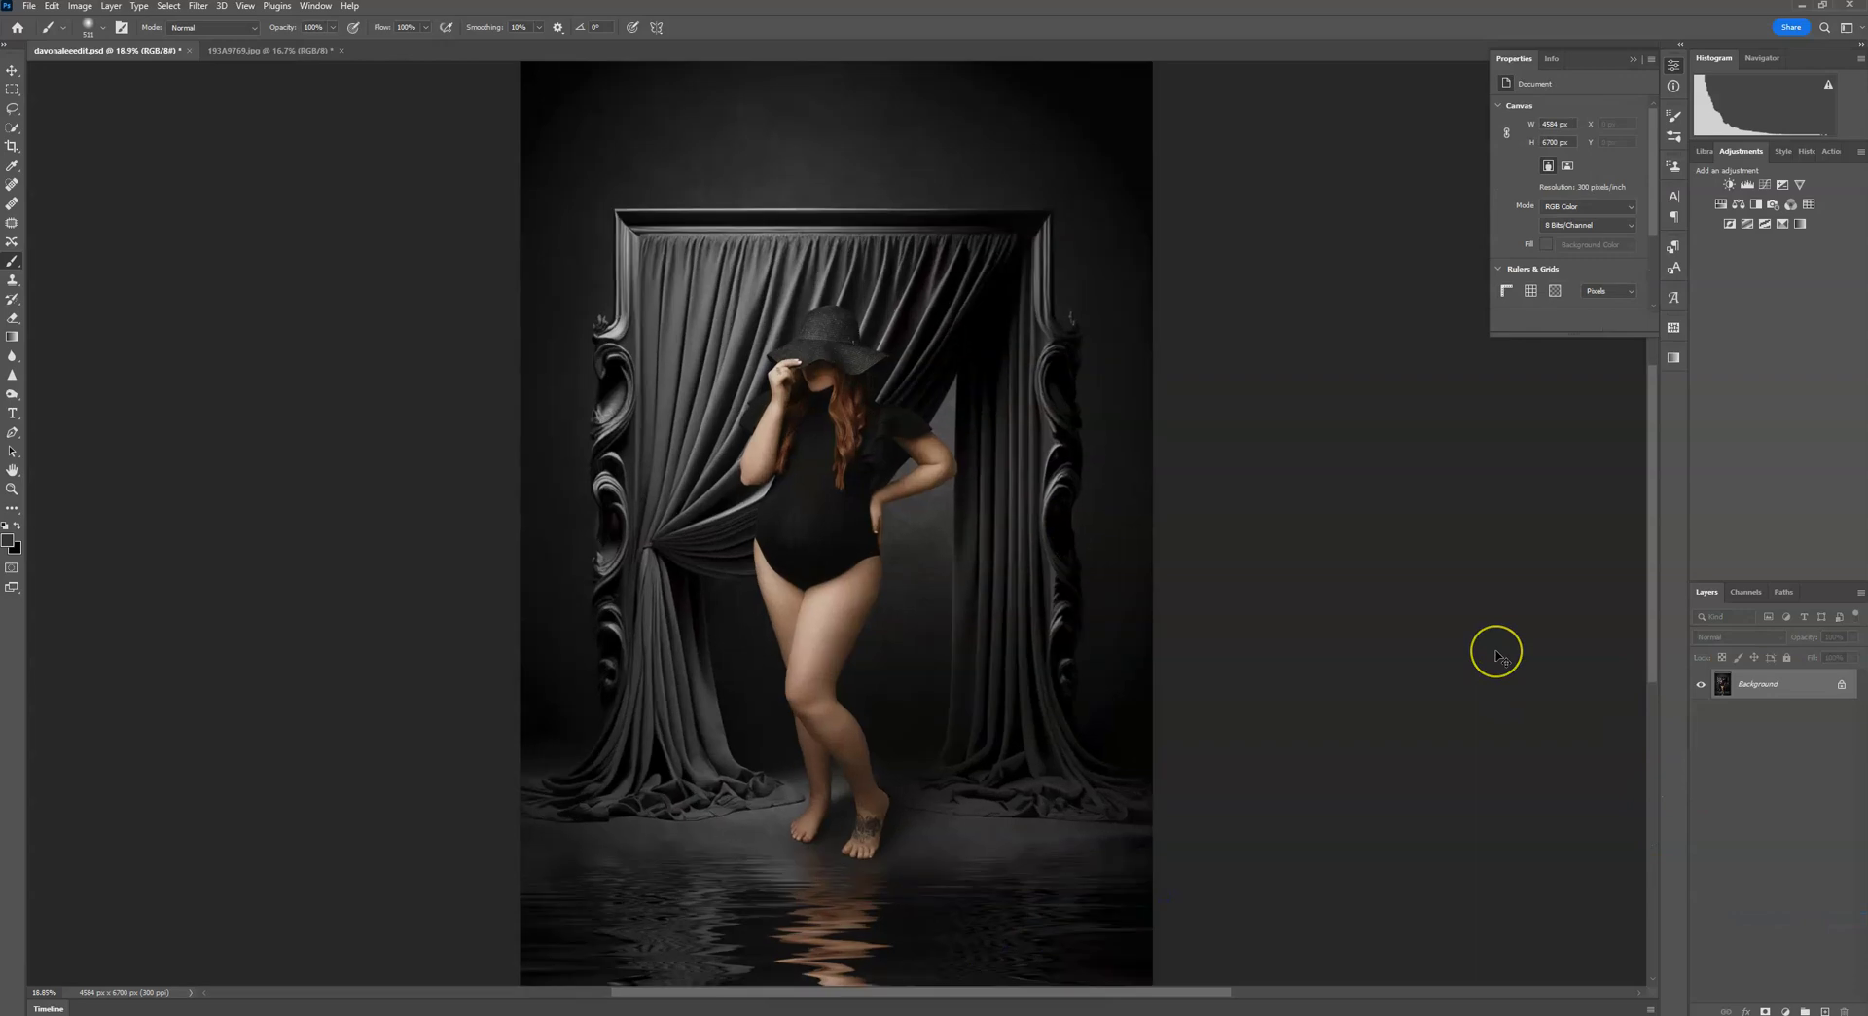
key(ctrl+minus)
key(ctrl+minus)
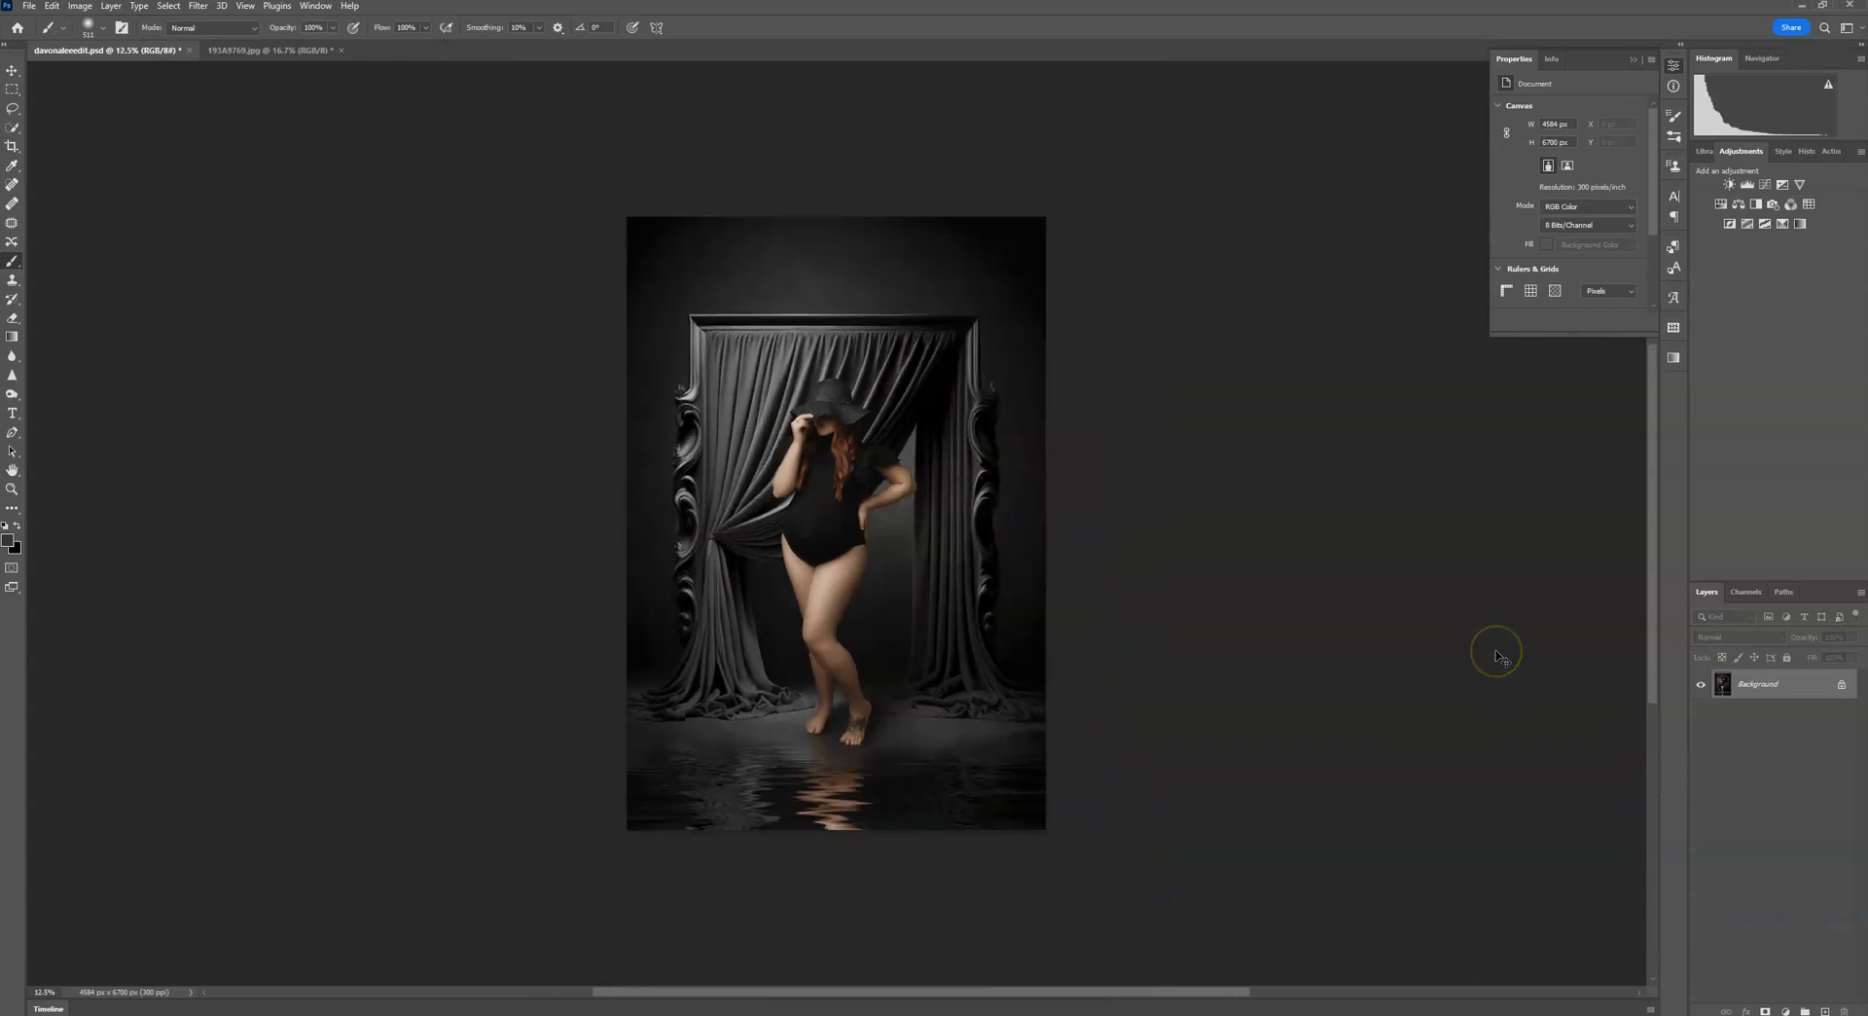
In History, compare the original snapshot, then return to the flattened result.
click(1808, 153)
drag(1861, 399, 1861, 464)
click(1807, 184)
click(1787, 554)
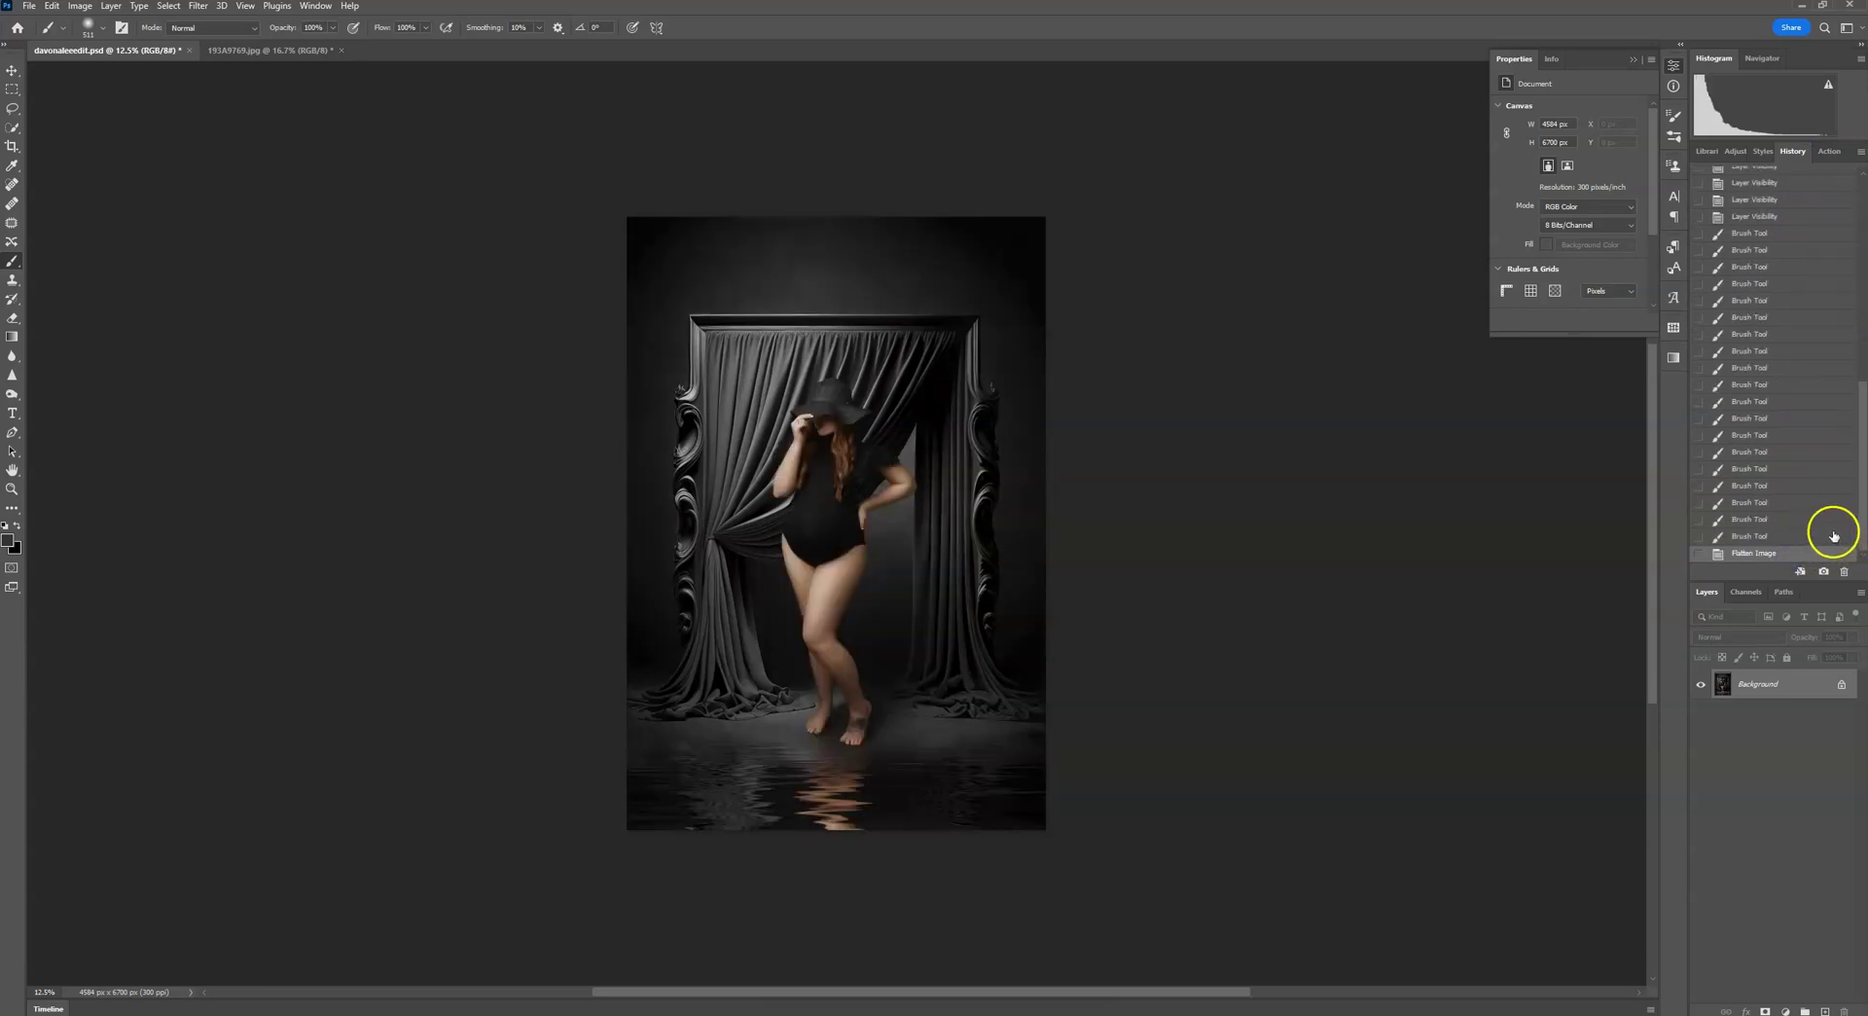